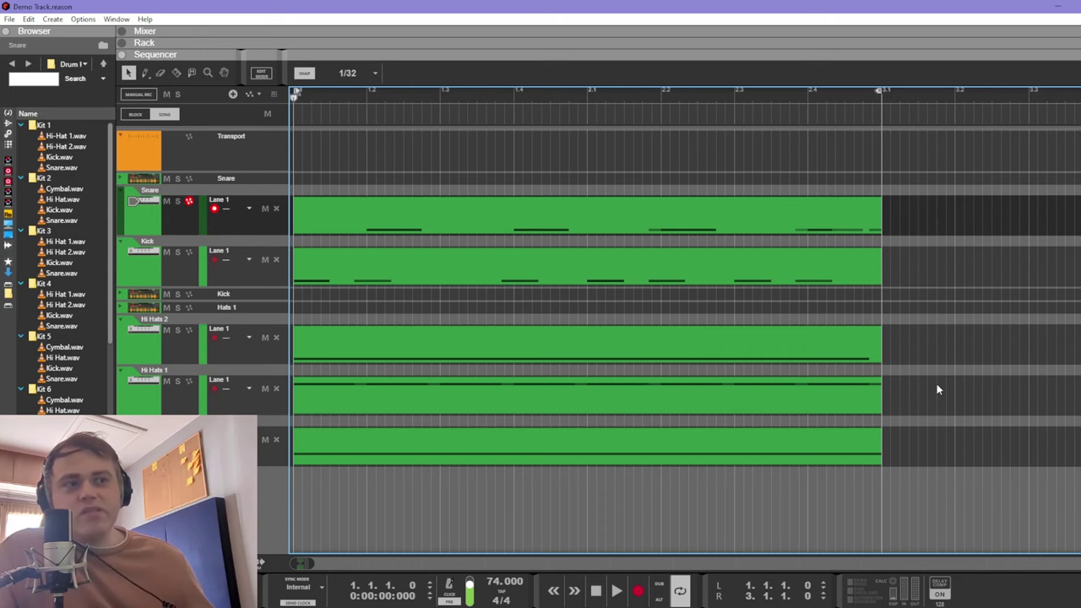
Step: Play the two-bar drum loop from its start, and stop playback with the position returned to the beginning
drag(311, 563, 283, 563)
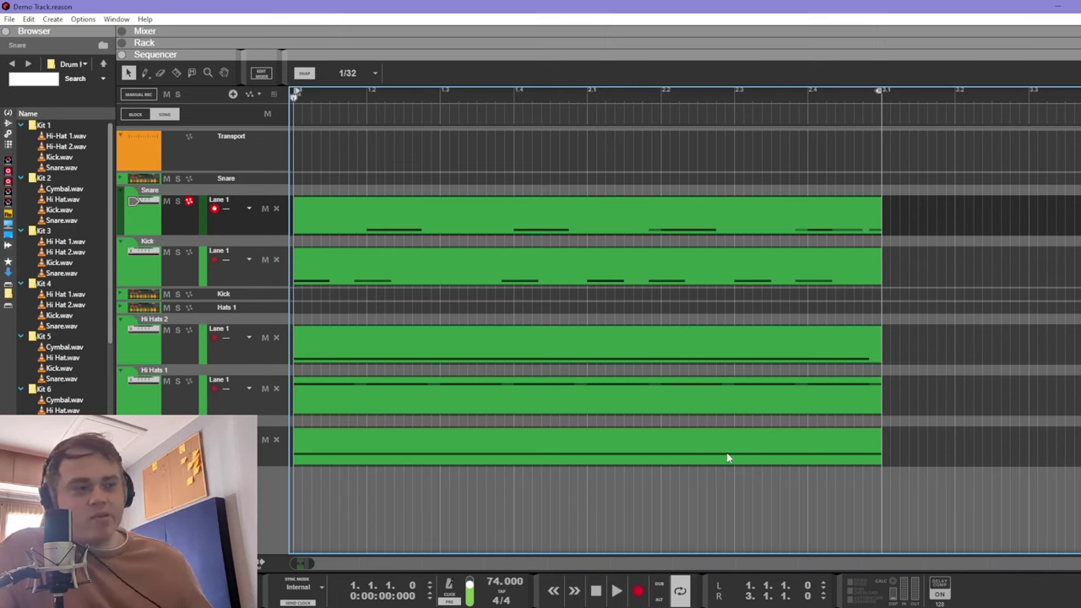
click(618, 590)
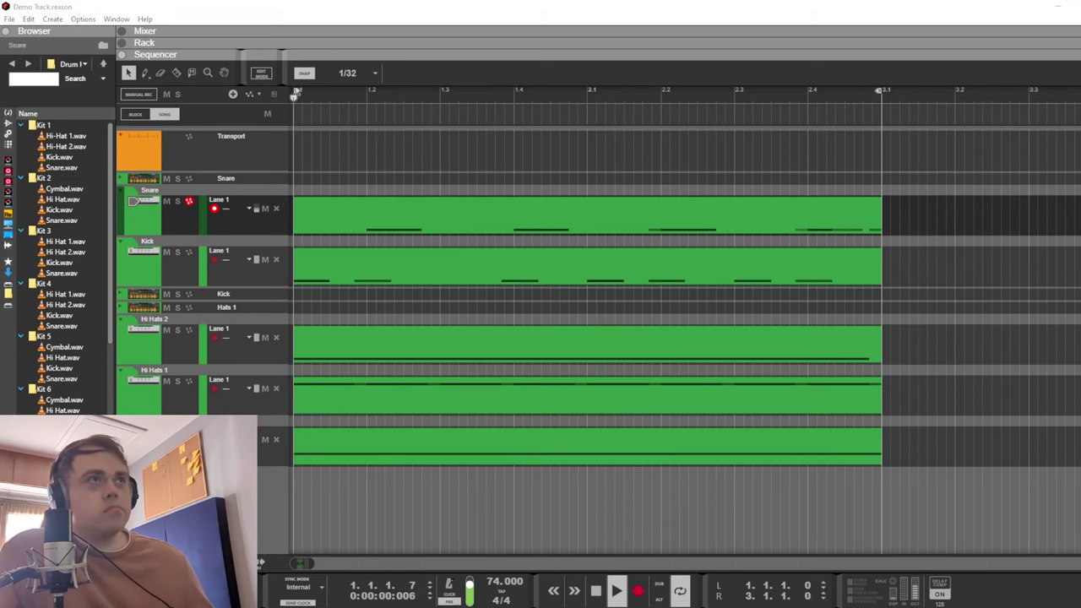
click(630, 488)
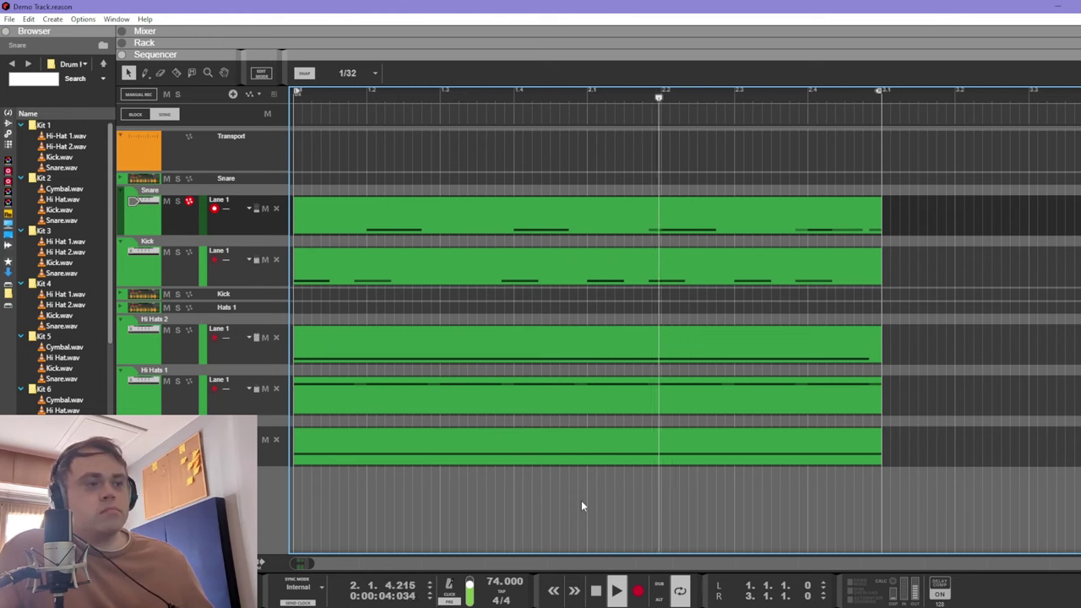
double_click(595, 591)
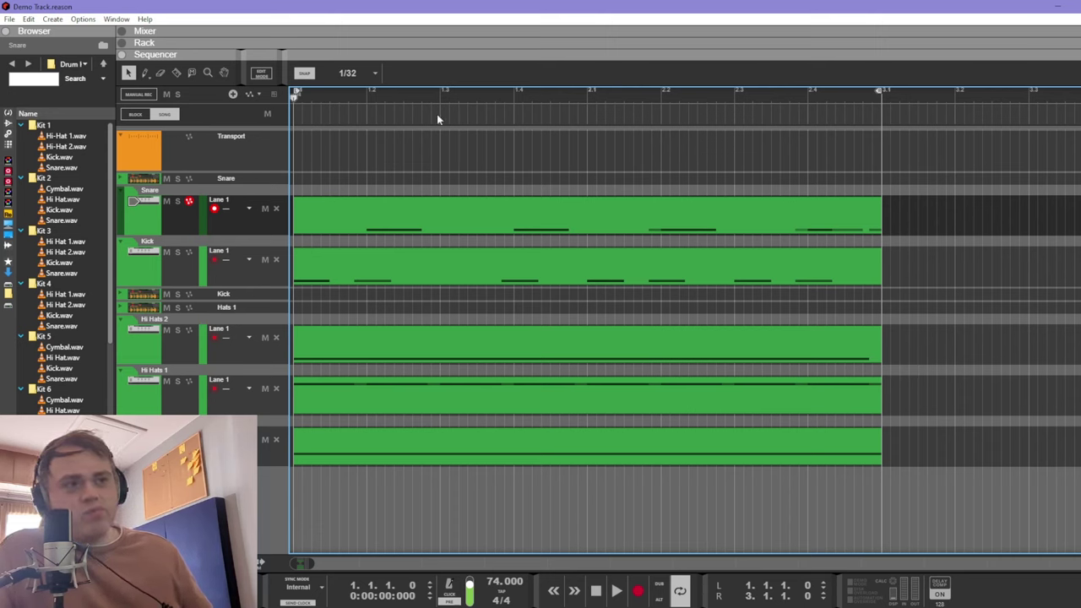
Step: Open the rack and bring the Snare Combinator's Mimic sampler into view, selecting that device
click(407, 42)
scroll(440, 330, up, 3)
scroll(408, 339, down, 2)
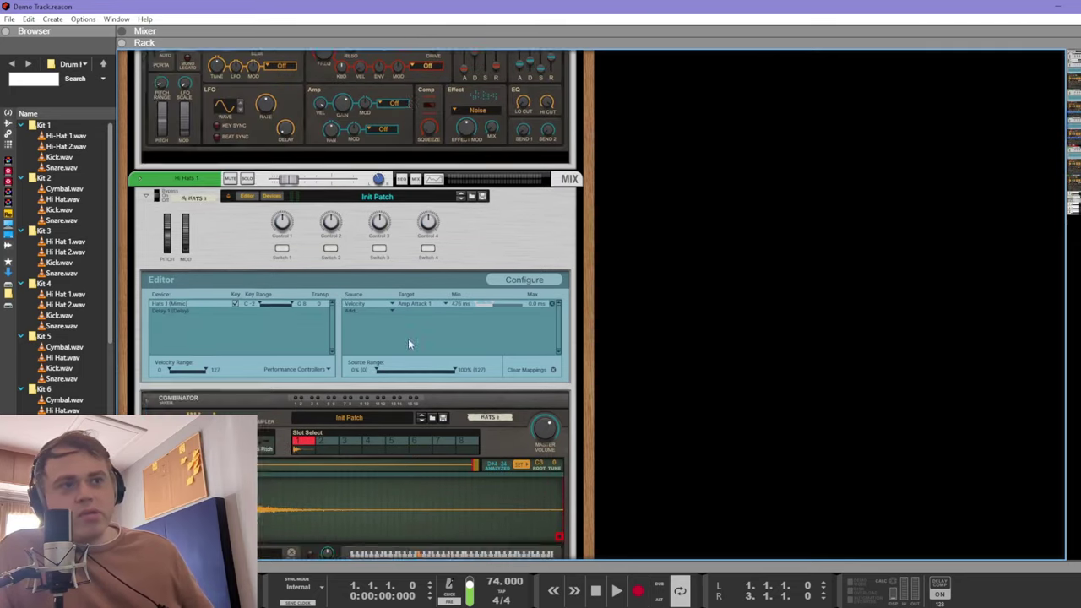
scroll(408, 343, down, 3)
scroll(428, 363, up, 5)
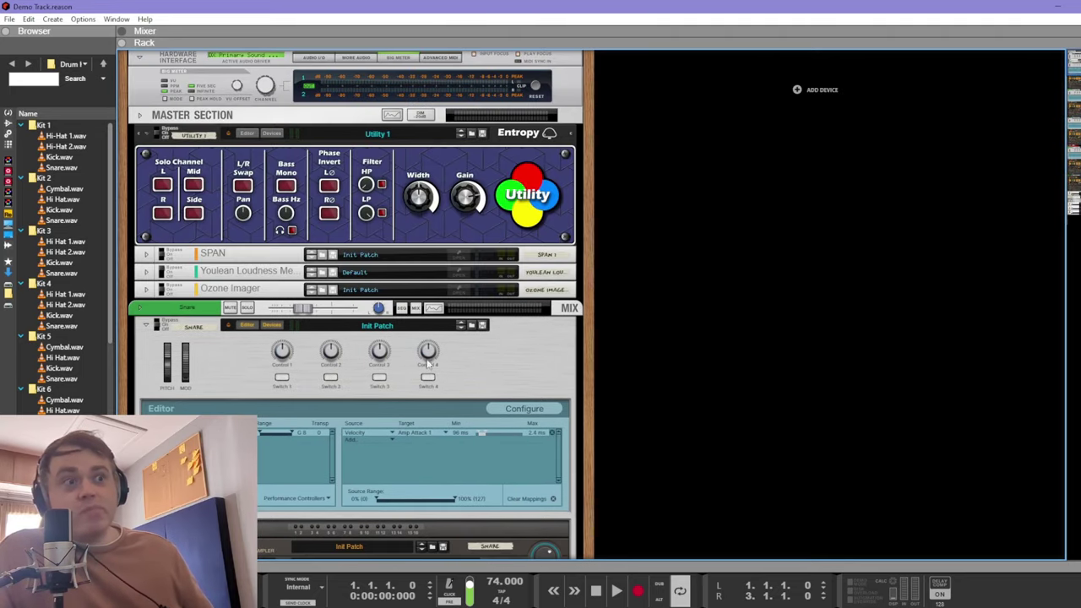
scroll(432, 365, down, 5)
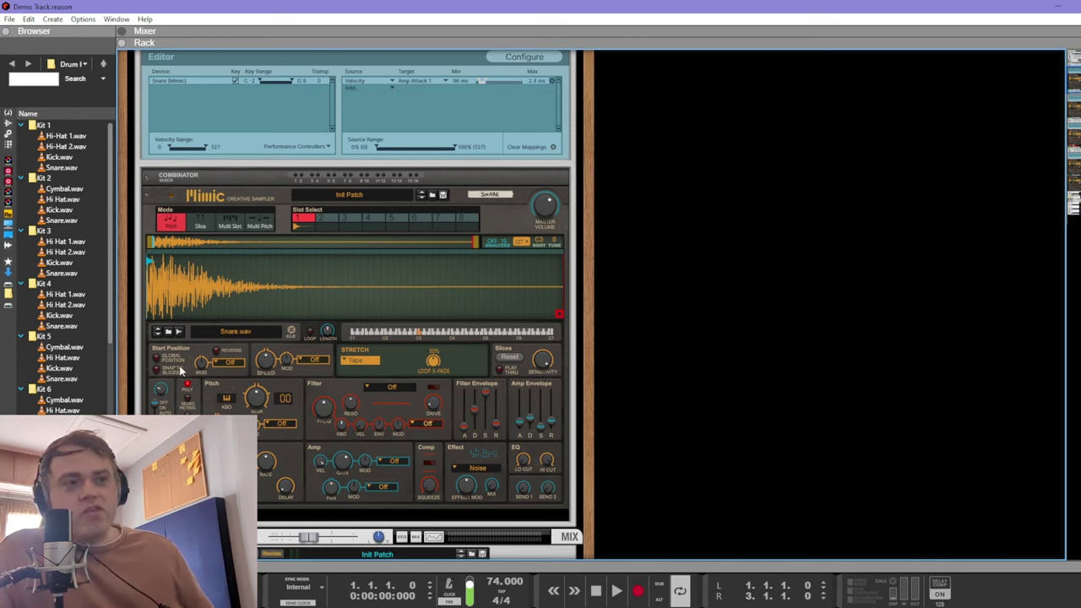
click(203, 351)
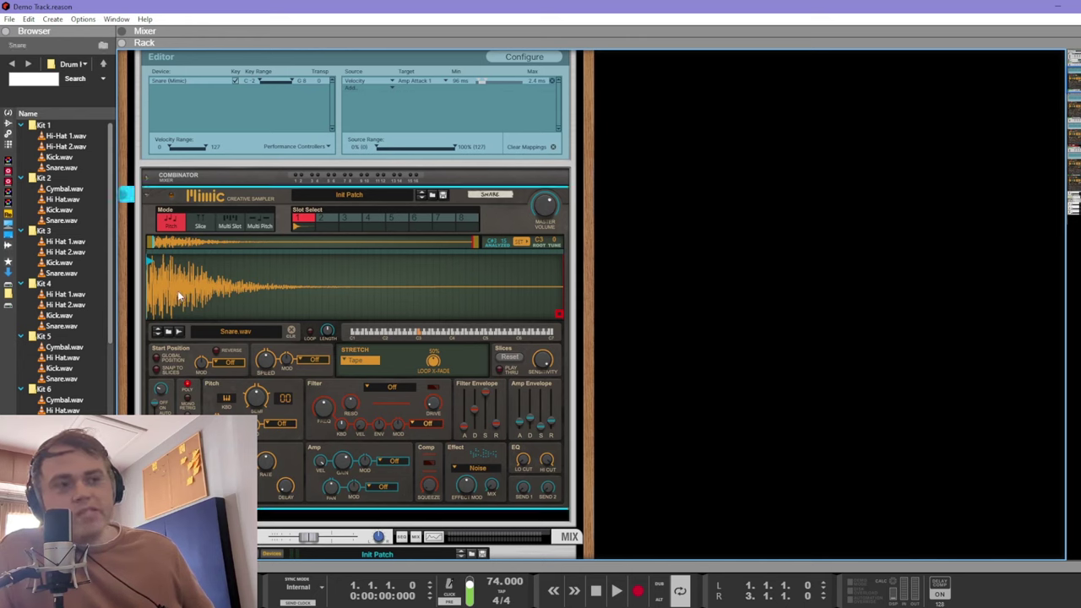
Step: Select the Snare track in the sequencer and return to its Mimic sampler in the rack
click(314, 567)
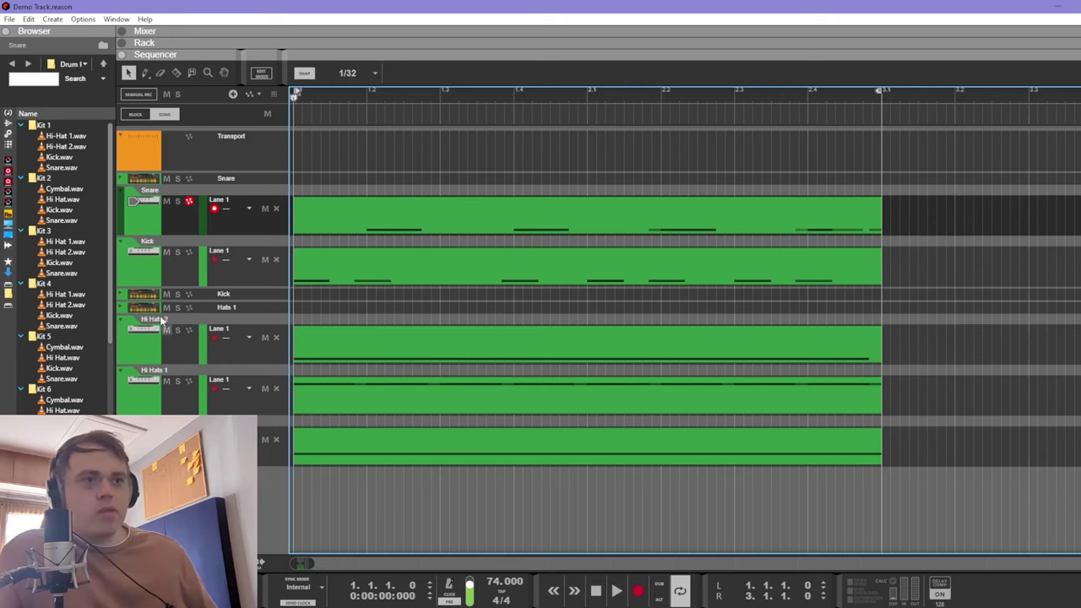
click(143, 217)
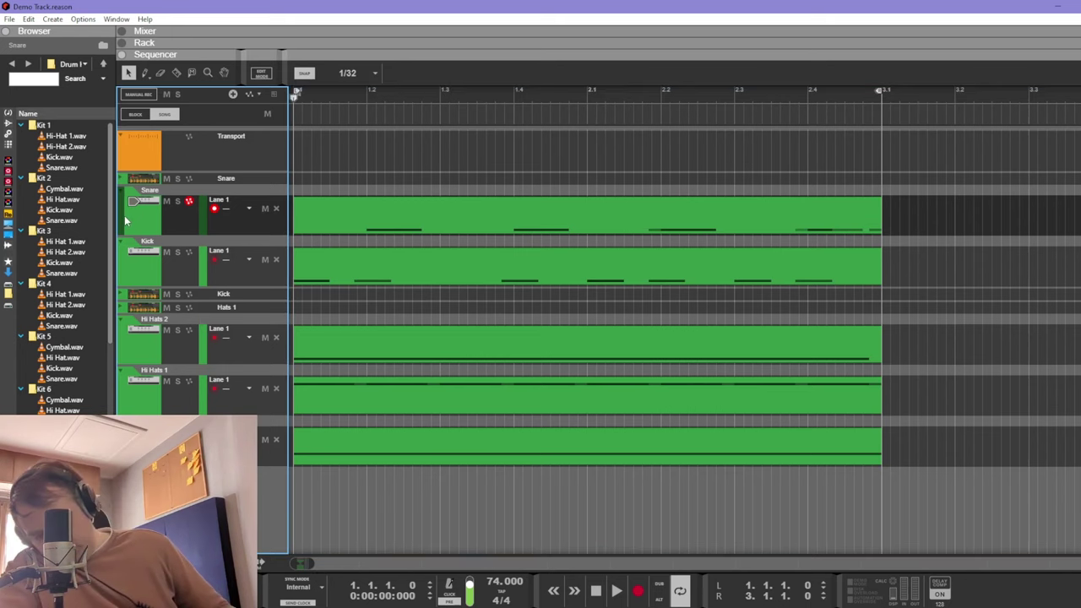
click(360, 46)
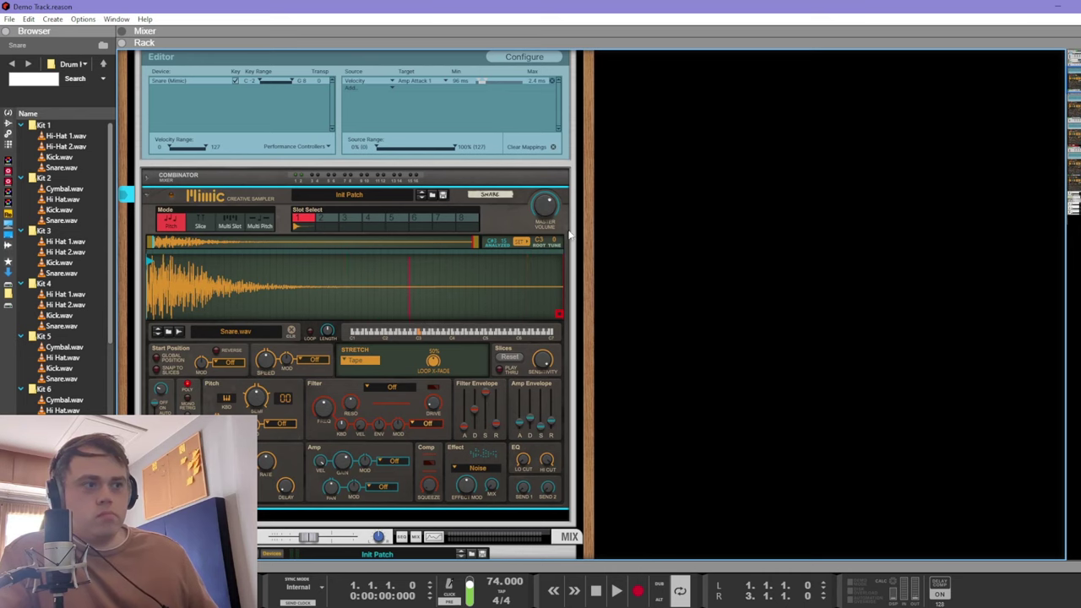
click(868, 358)
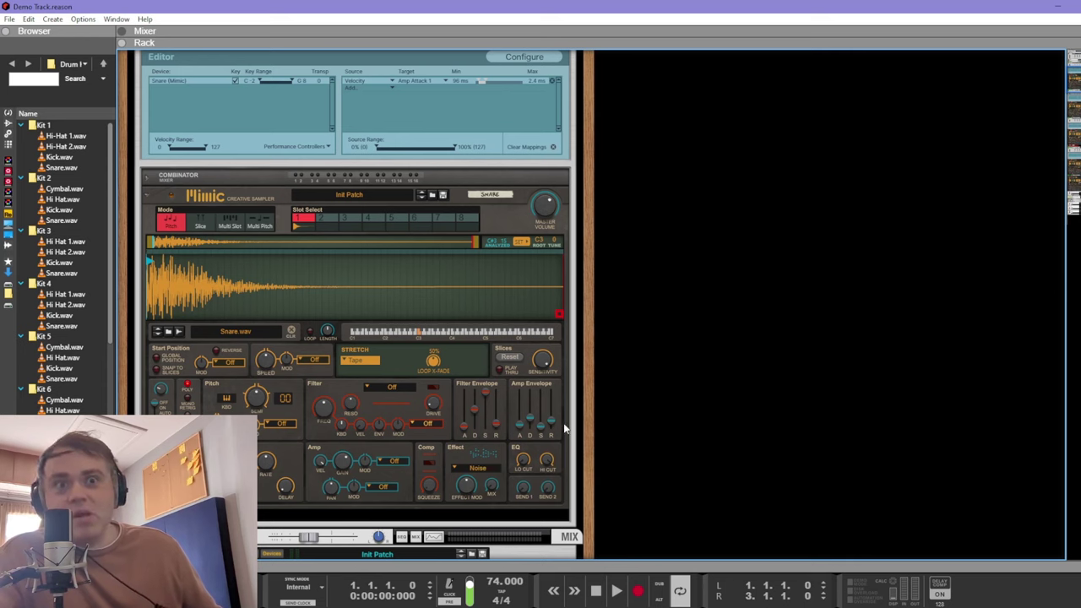
Step: Examine the snare sampler's amp velocity knob and amp envelope, and the Combinator's velocity mapping to Amp Attack 1
scroll(617, 345, down, 1)
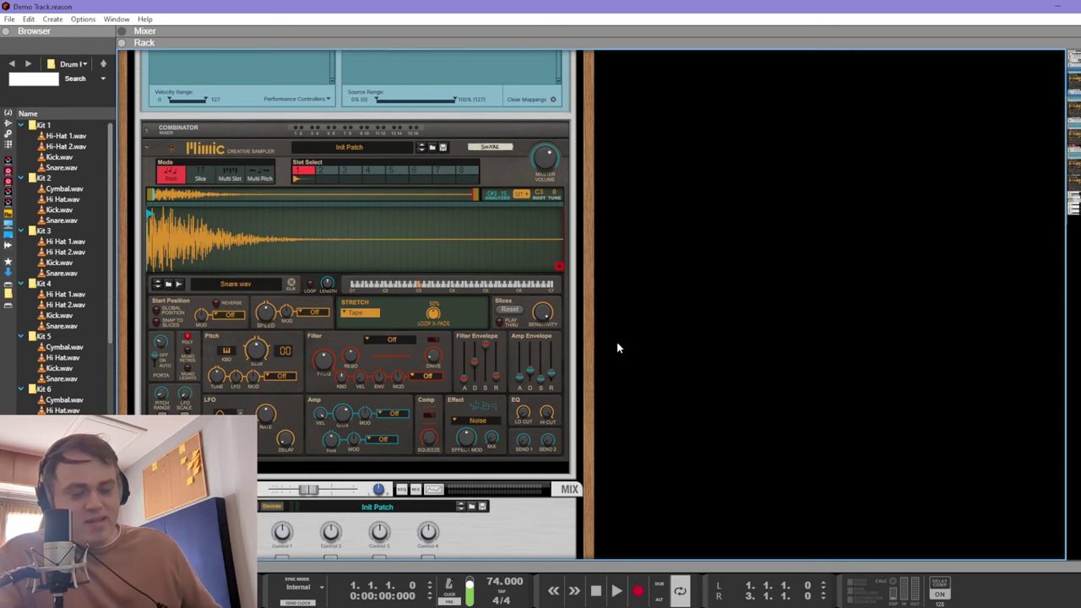
click(319, 415)
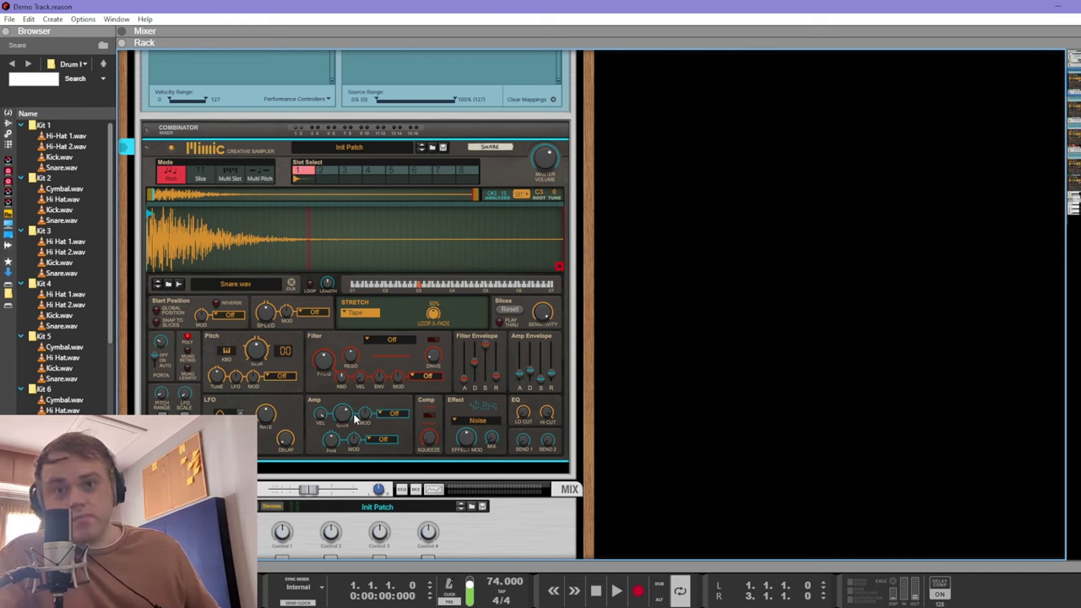
click(776, 433)
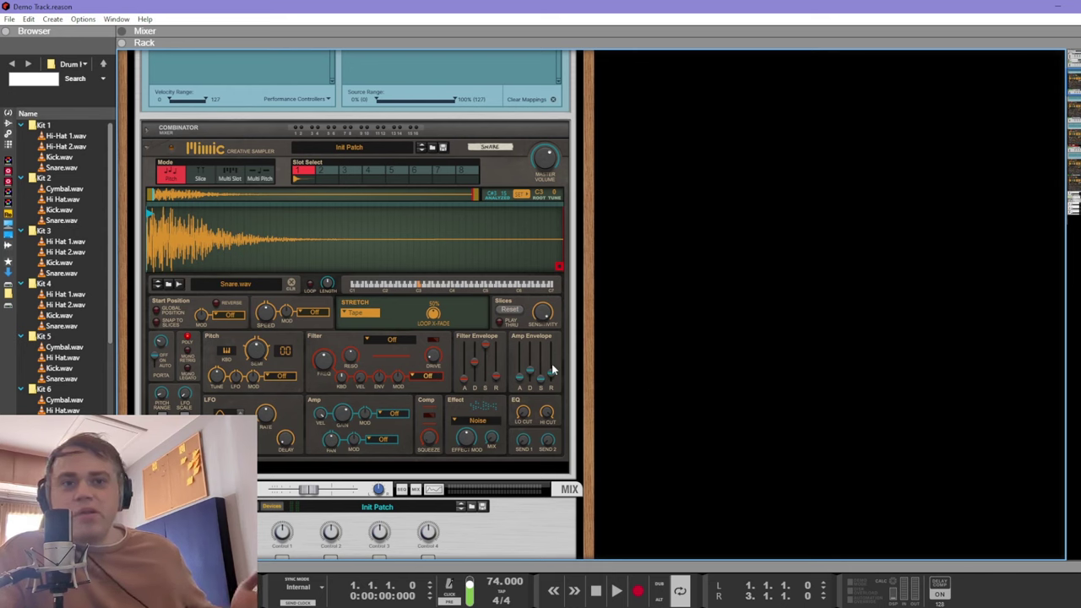
mouse_move(552, 364)
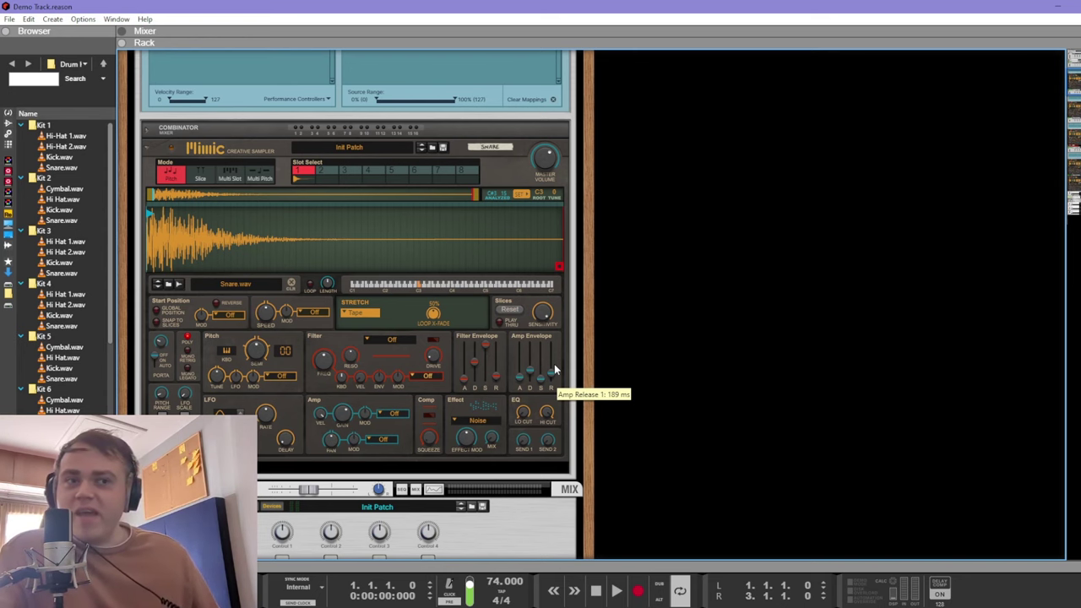
scroll(659, 356, up, 3)
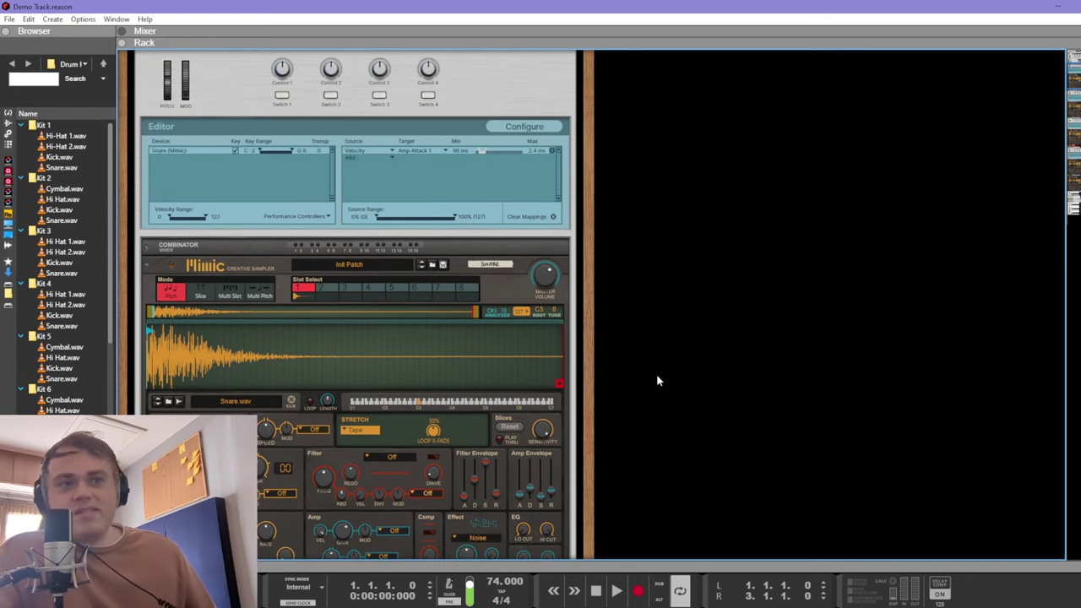
scroll(601, 328, down, 1)
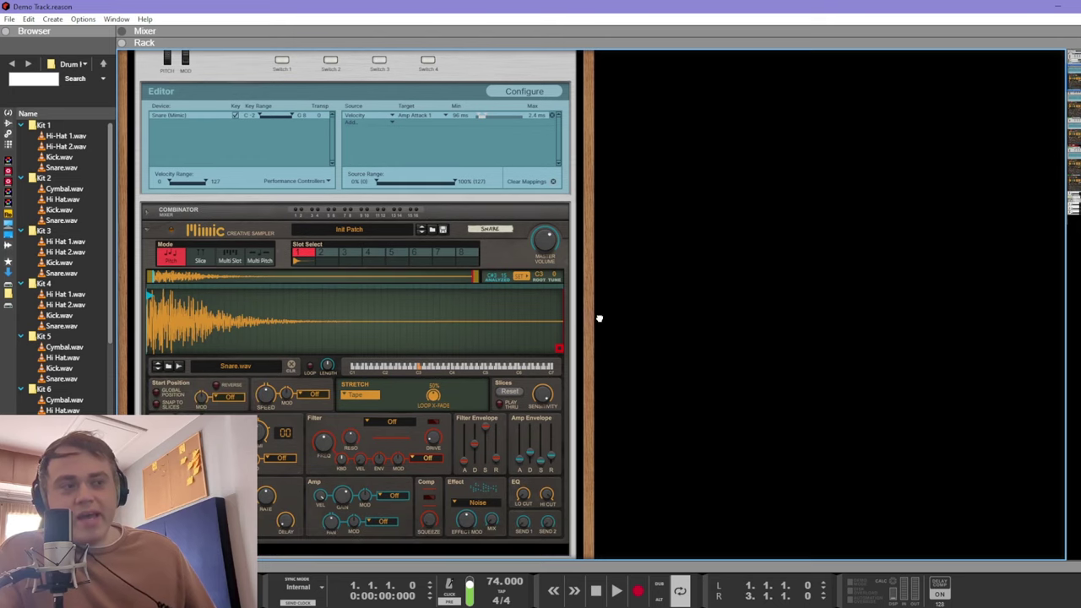
scroll(599, 318, up, 1)
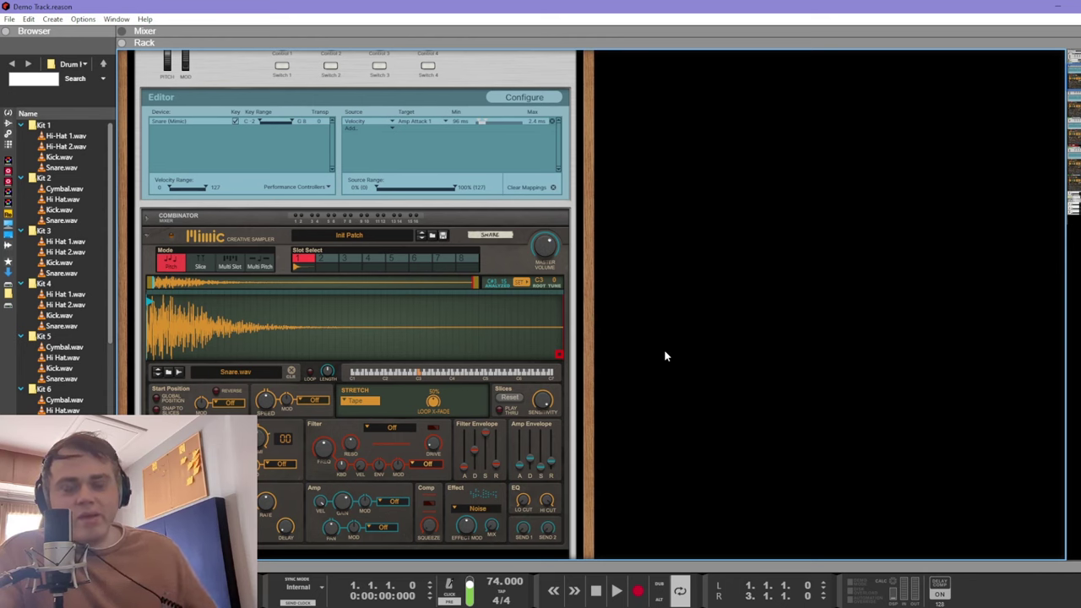
scroll(664, 349, down, 3)
scroll(663, 349, up, 3)
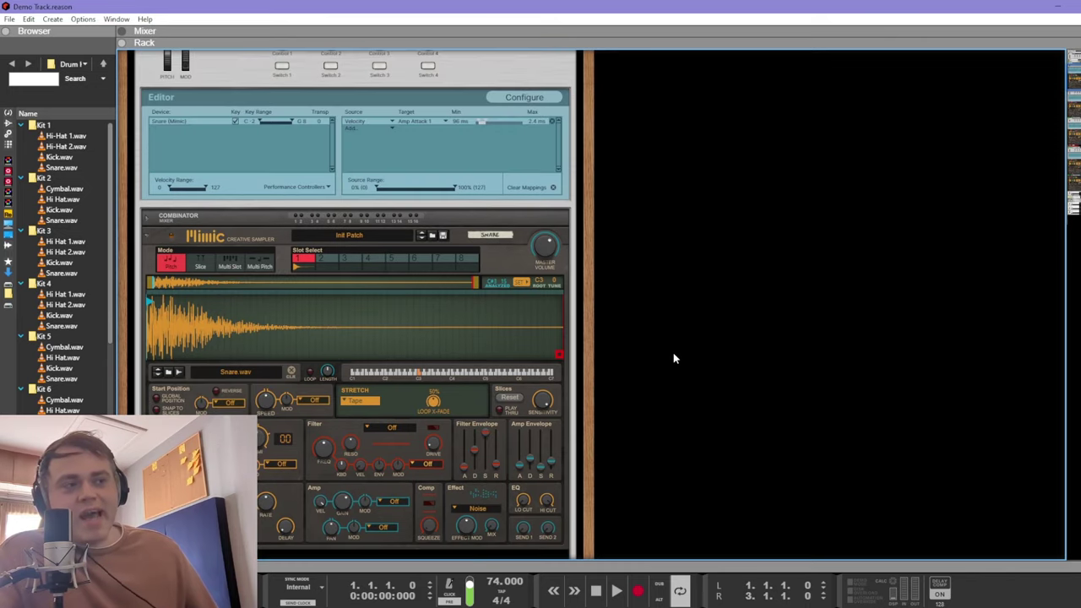
scroll(609, 360, down, 1)
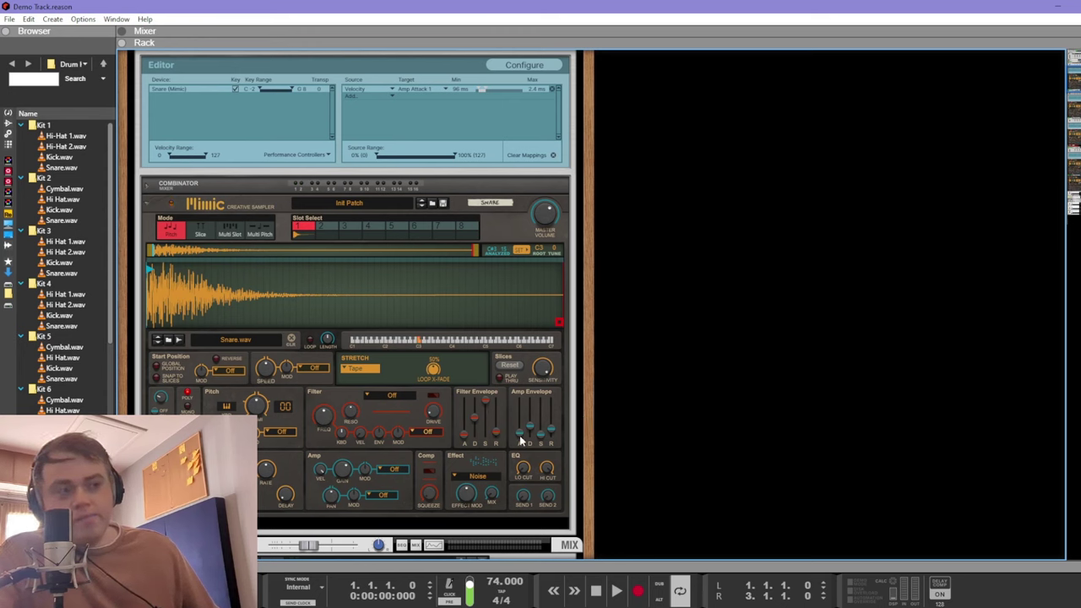
mouse_move(519, 435)
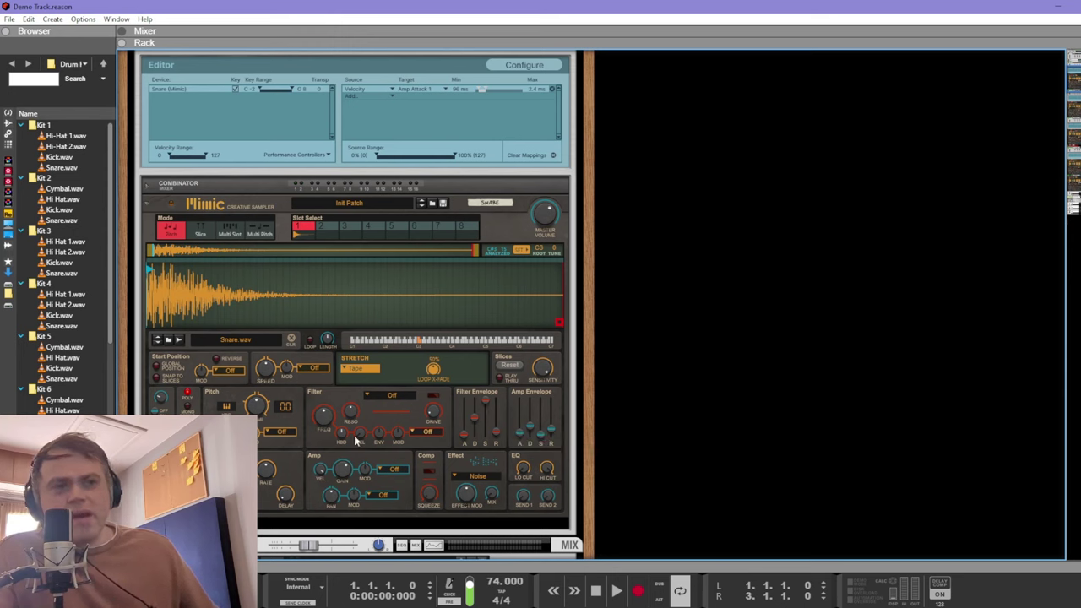
Step: Set the snare sampler's pitch modulation source to Velocity, with a modulation amount of about -14.8 %
click(284, 434)
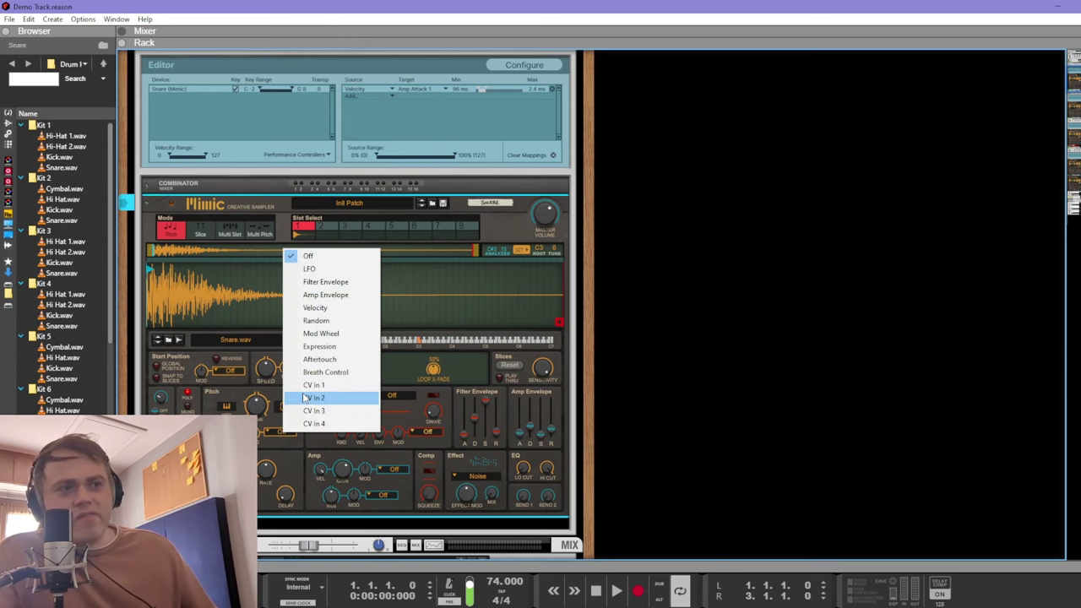
click(325, 309)
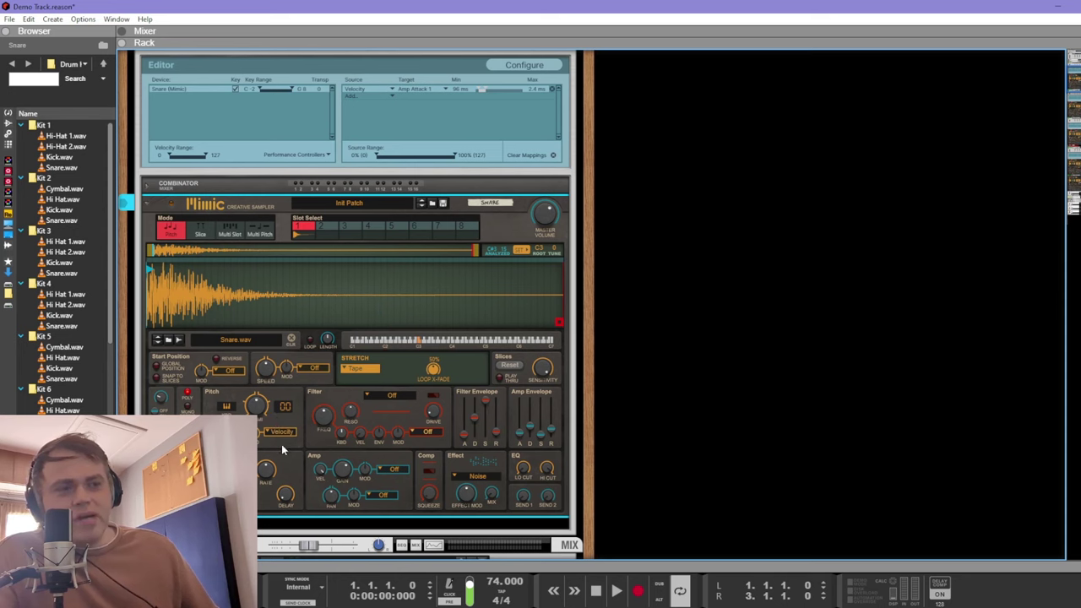
drag(253, 432, 255, 439)
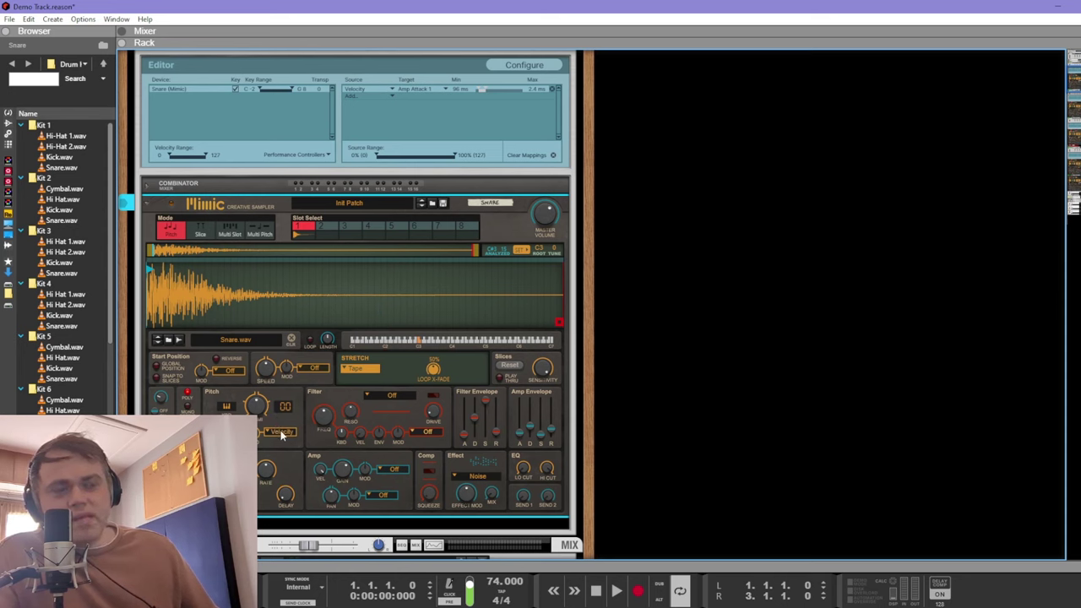
drag(258, 438, 258, 444)
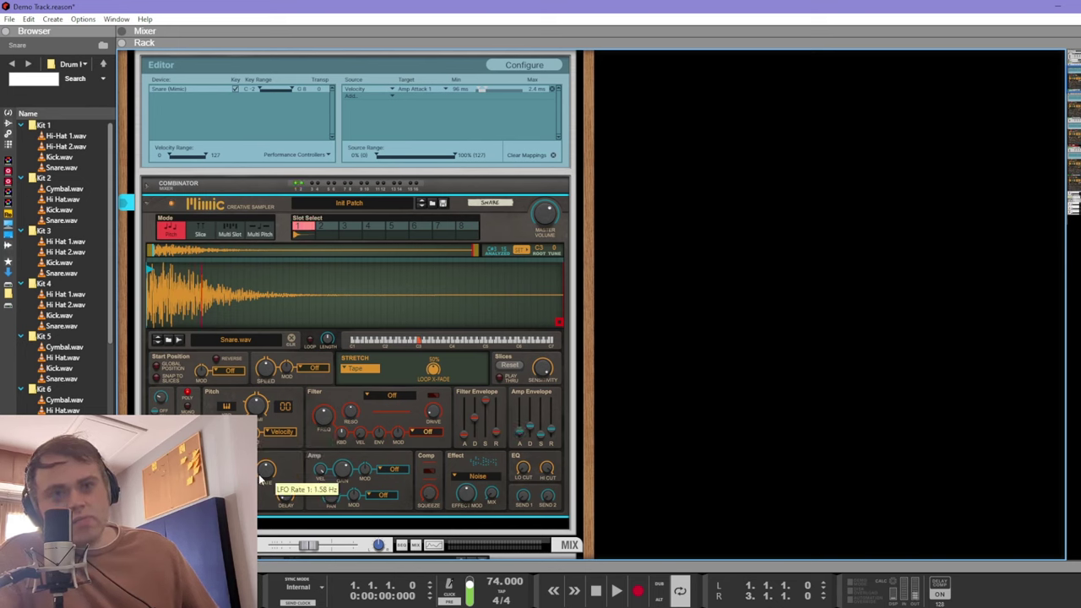
mouse_move(266, 403)
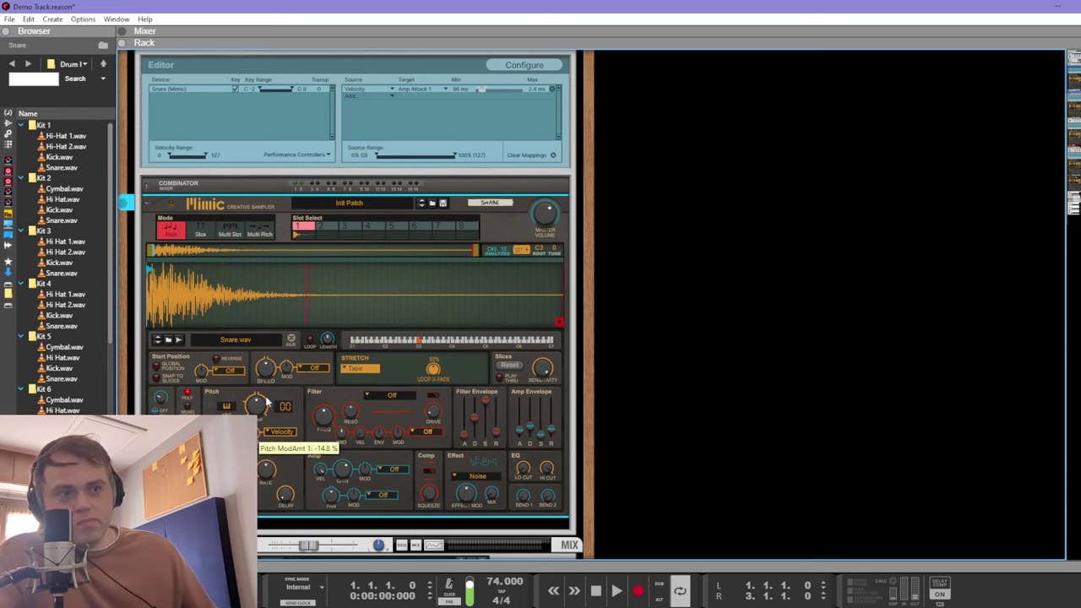
drag(266, 404, 272, 392)
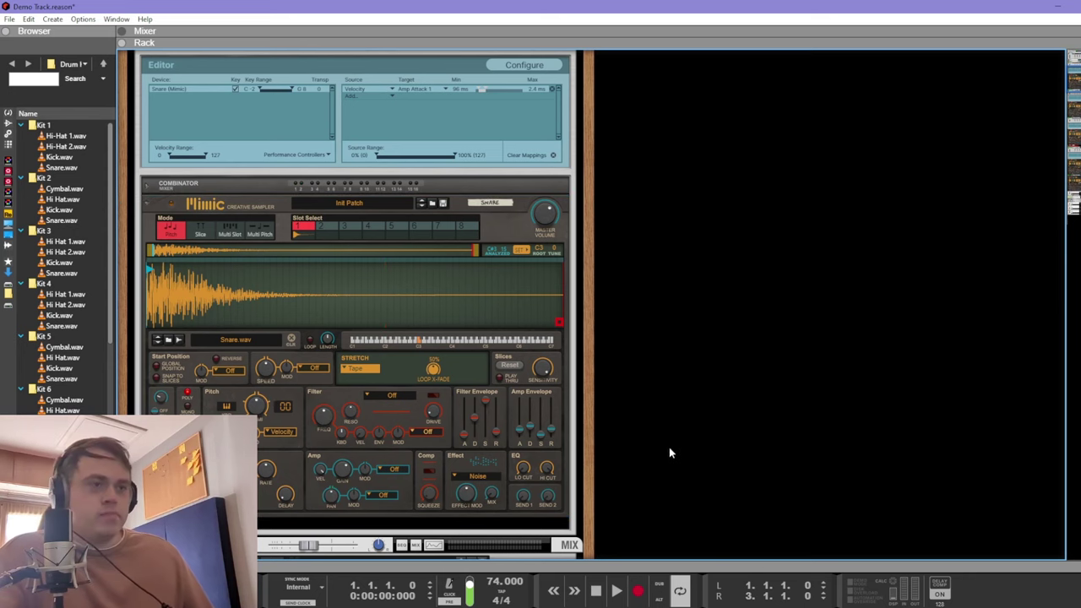
Step: Try modulating the snare's filter by Velocity, with filter type LP 24 and a modulation amount of about 69.5 %
click(417, 431)
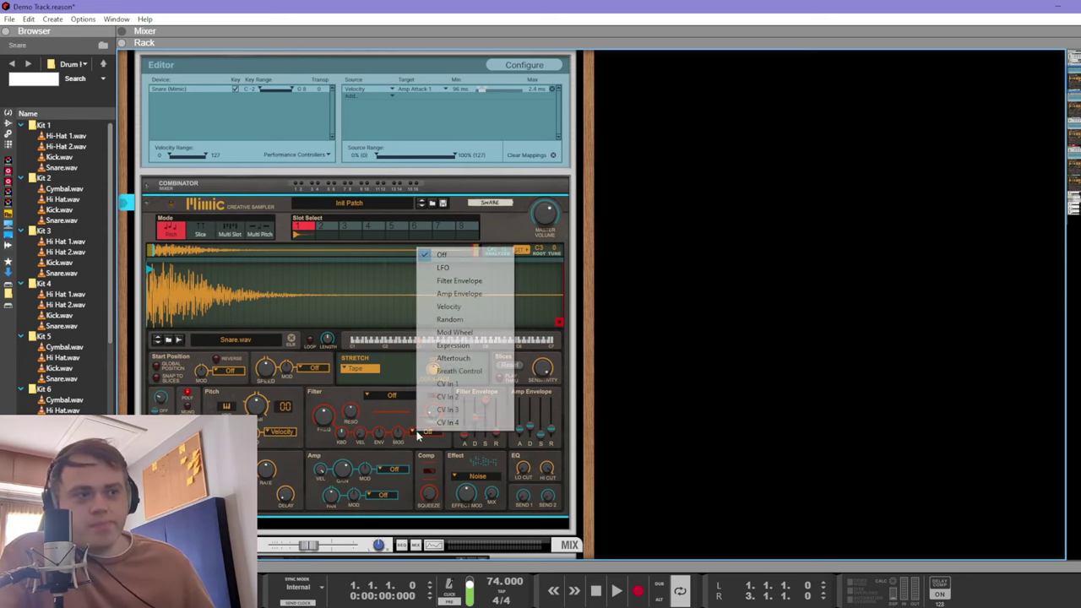
click(465, 306)
click(378, 395)
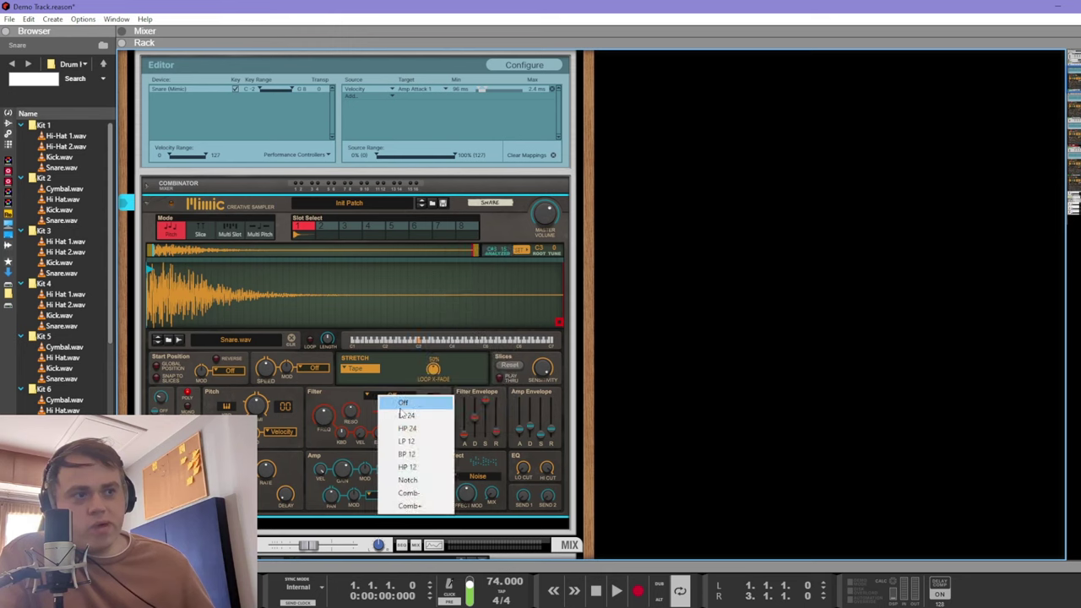
click(403, 415)
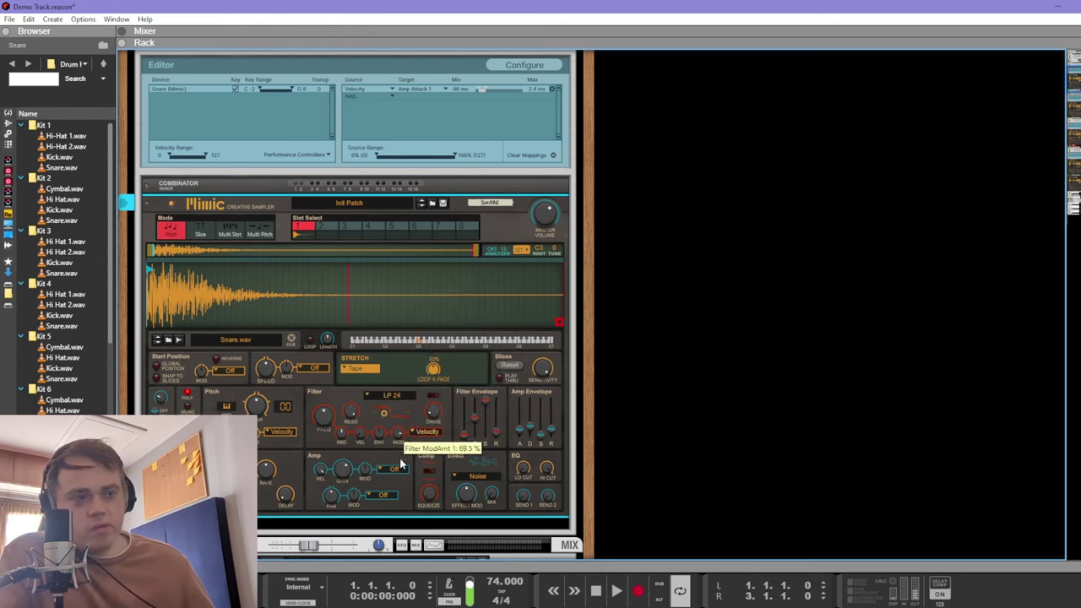
drag(401, 464, 402, 468)
Step: Set both the snare sampler's filter modulation source and its filter type back to Off
click(426, 431)
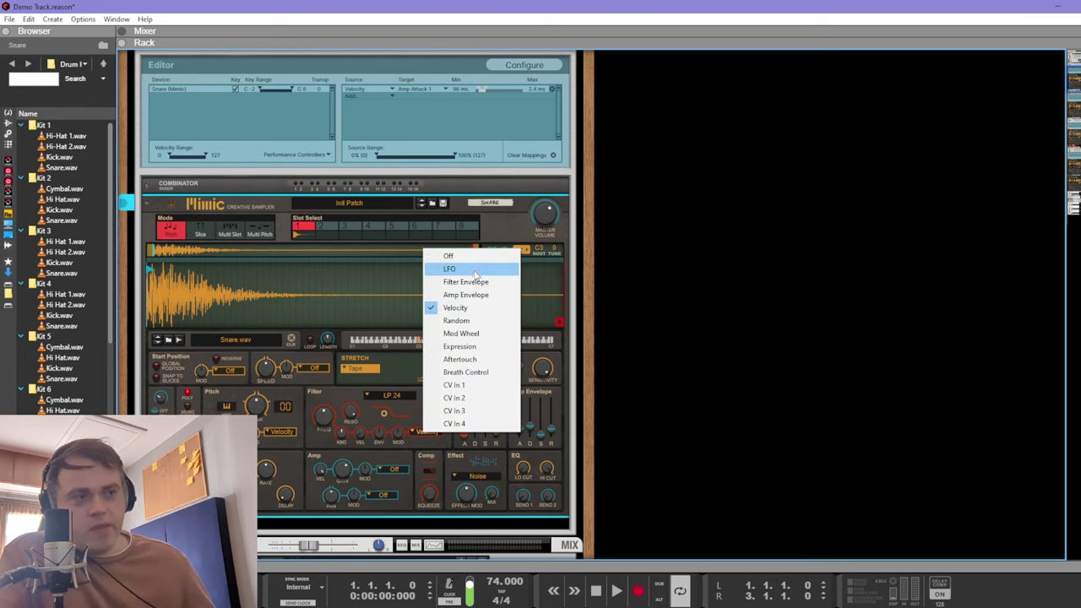
click(455, 252)
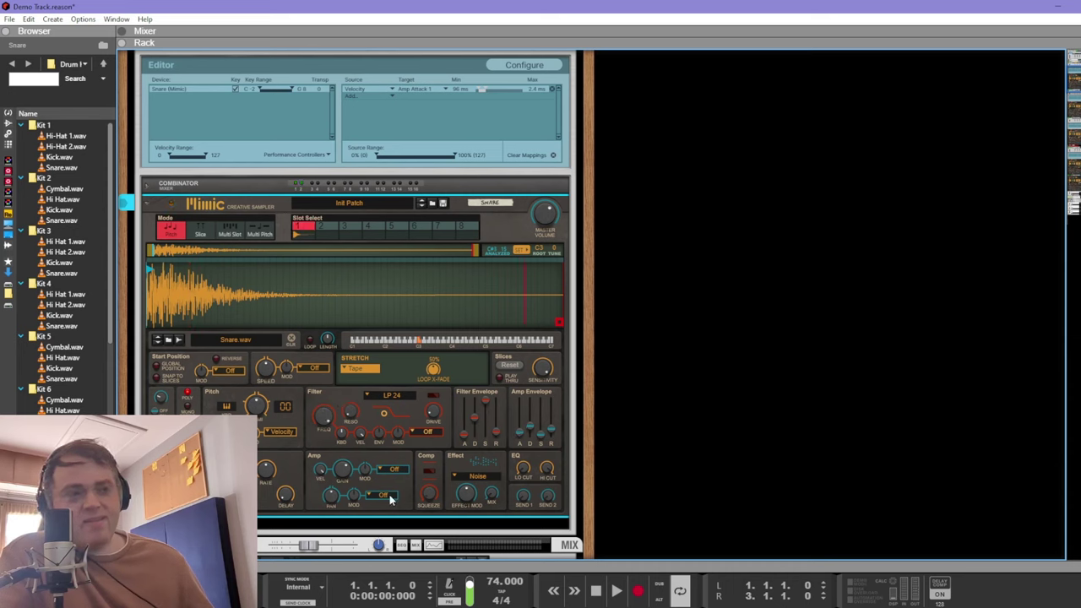
click(393, 395)
click(416, 403)
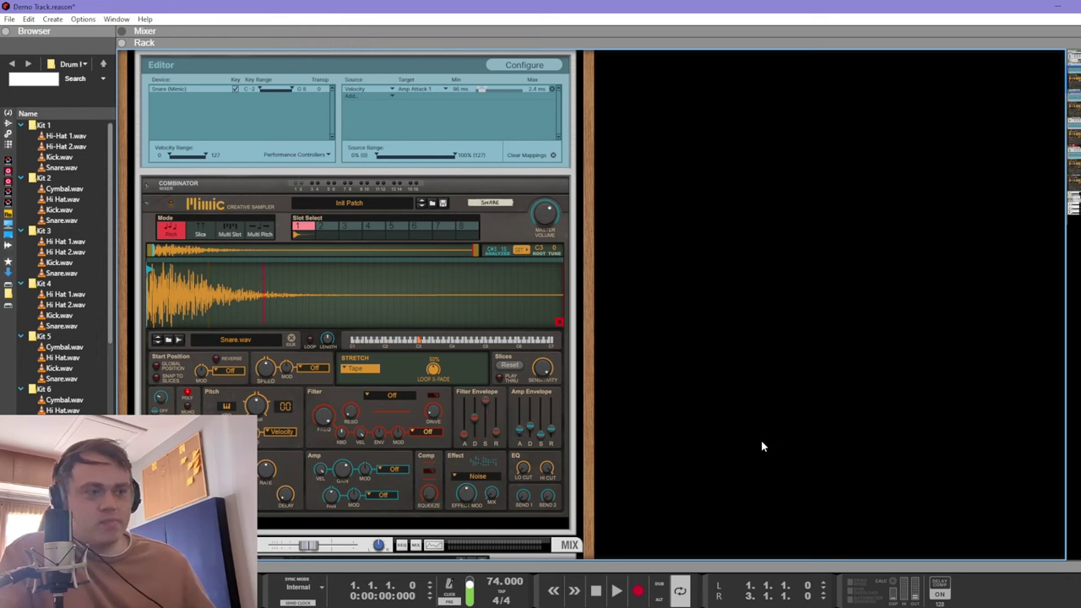
Step: Play the drum loop while watching the snare sampler's amp attack respond to velocity, and return playback to the start
click(618, 592)
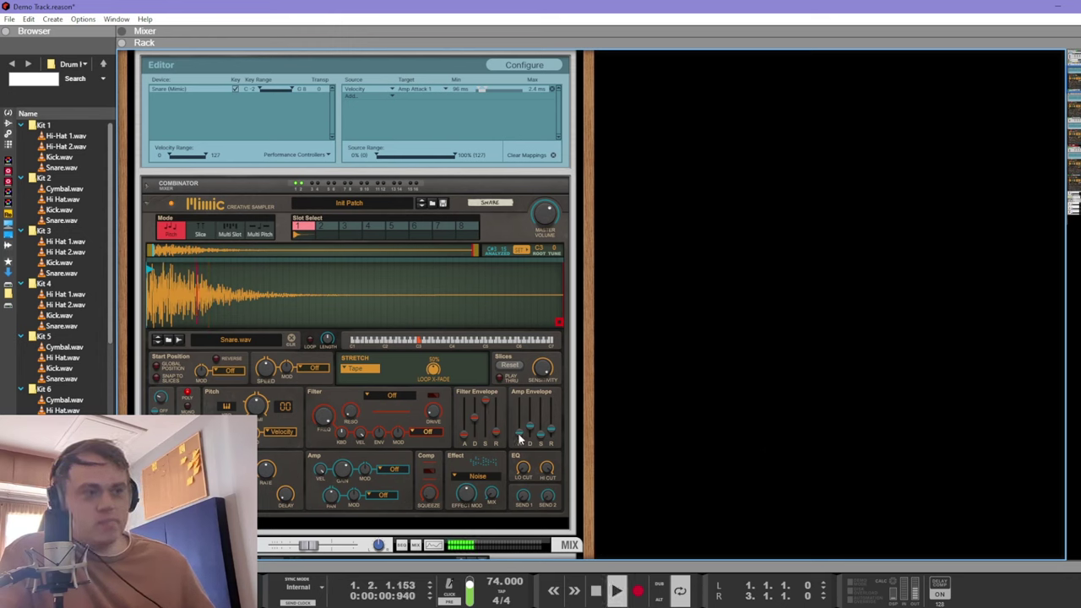
mouse_move(519, 433)
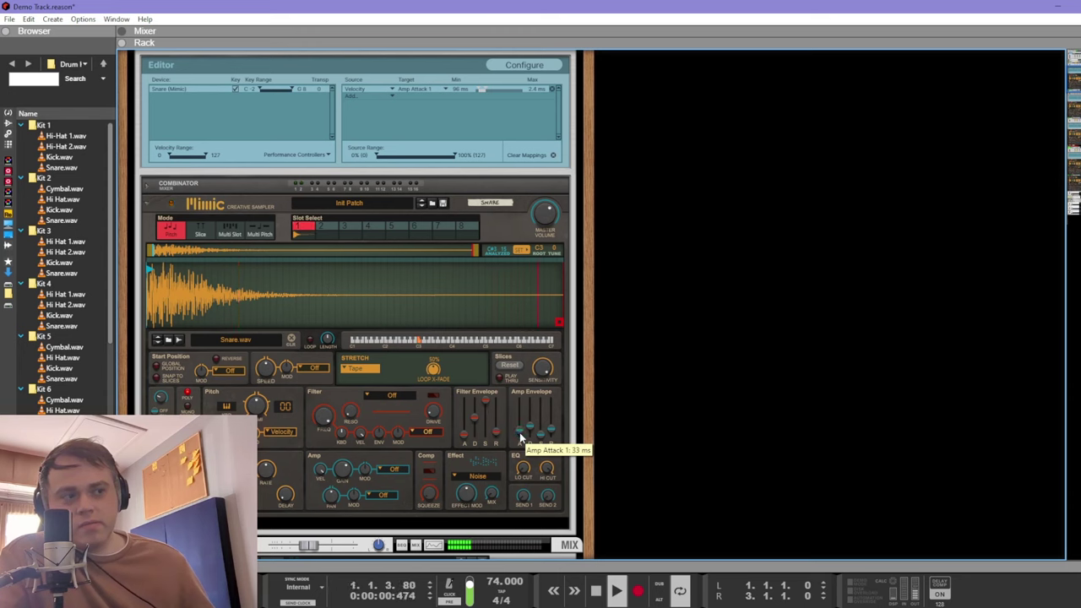
double_click(598, 594)
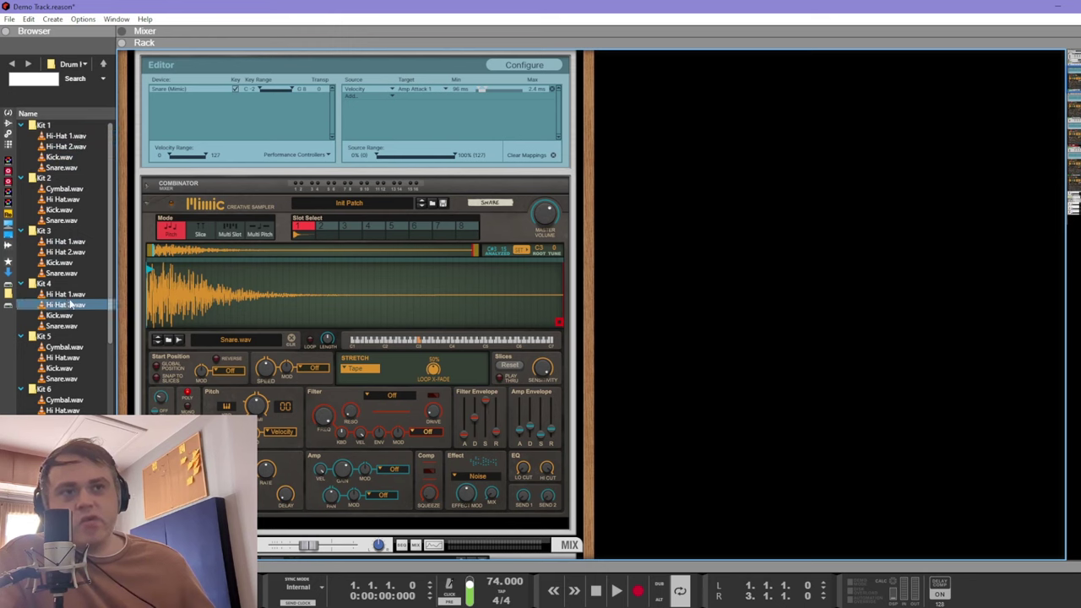
Step: Show the sequencer and browse the drum samples of Kit 9 and Kit 8, finishing on Kit 8's hi-hat
scroll(74, 355, down, 5)
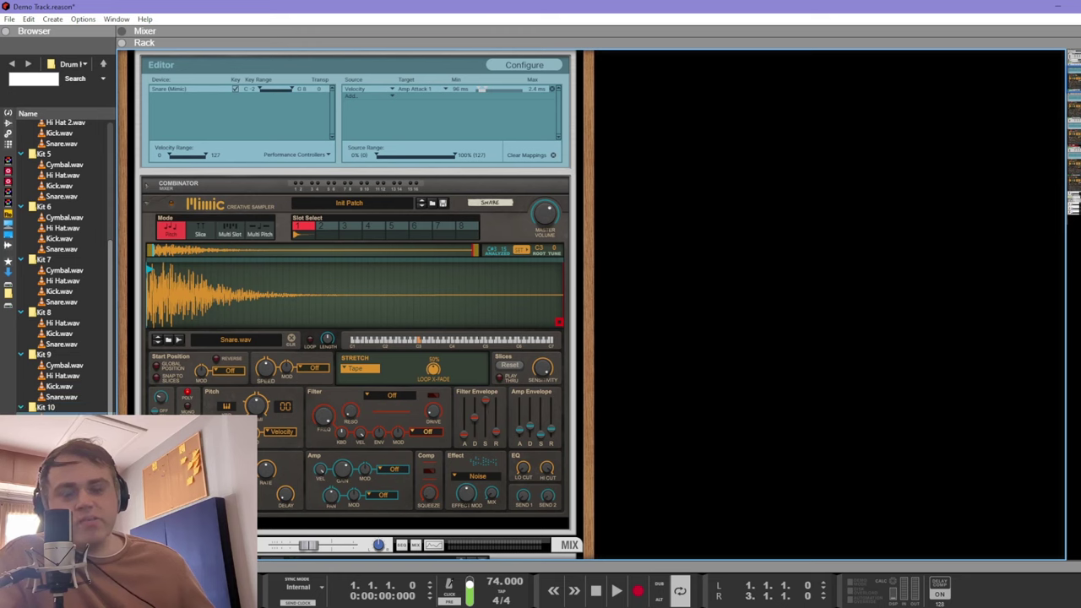
click(64, 418)
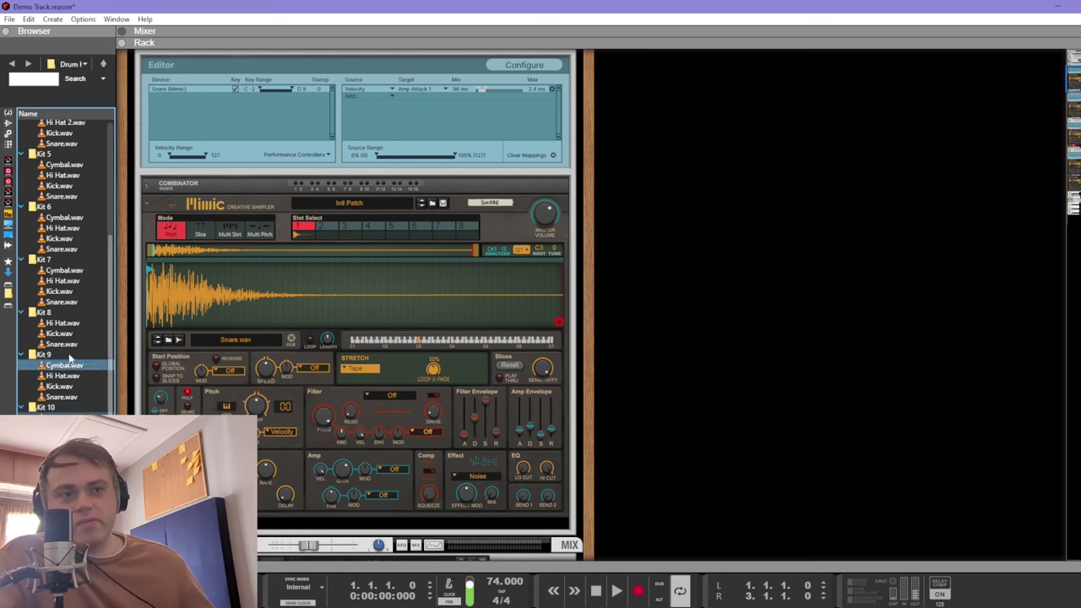
scroll(71, 364, down, 1)
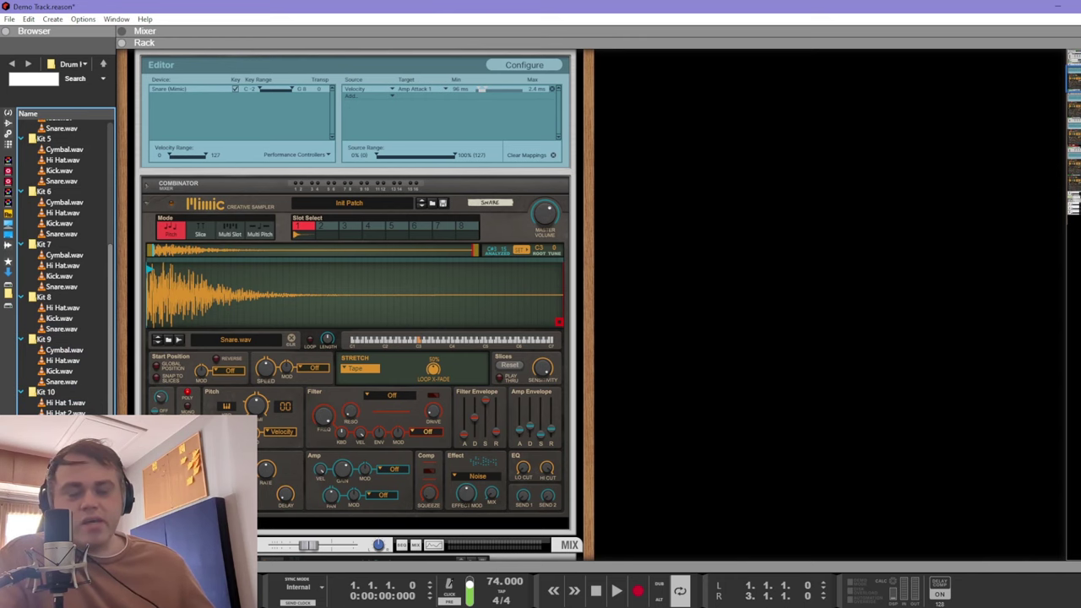
key(F7)
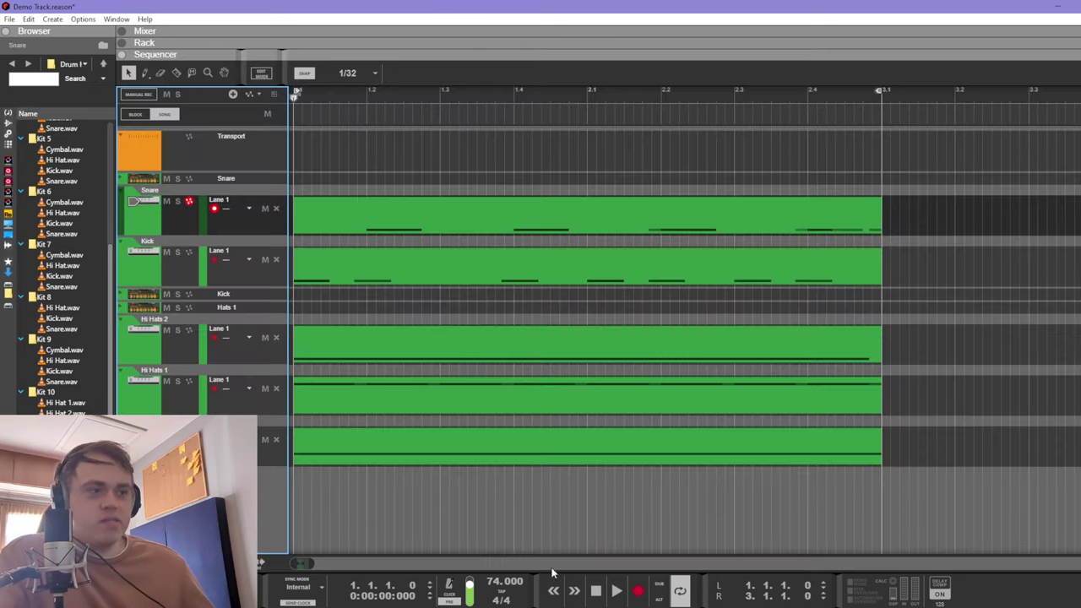
click(62, 381)
click(62, 372)
click(64, 352)
key(Up)
key(Up)
key(Up)
key(Up)
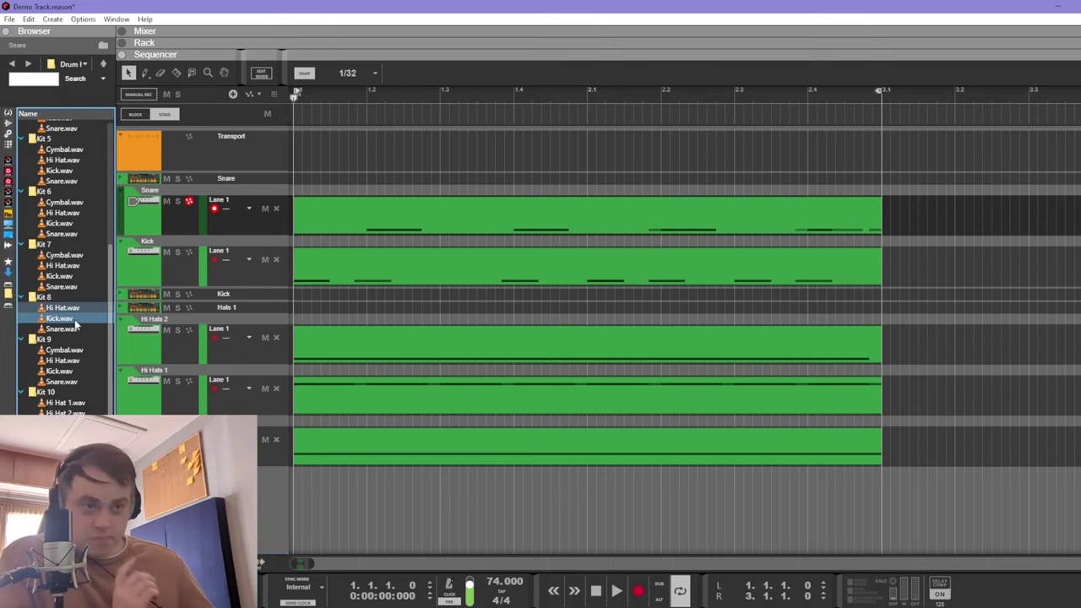
click(321, 347)
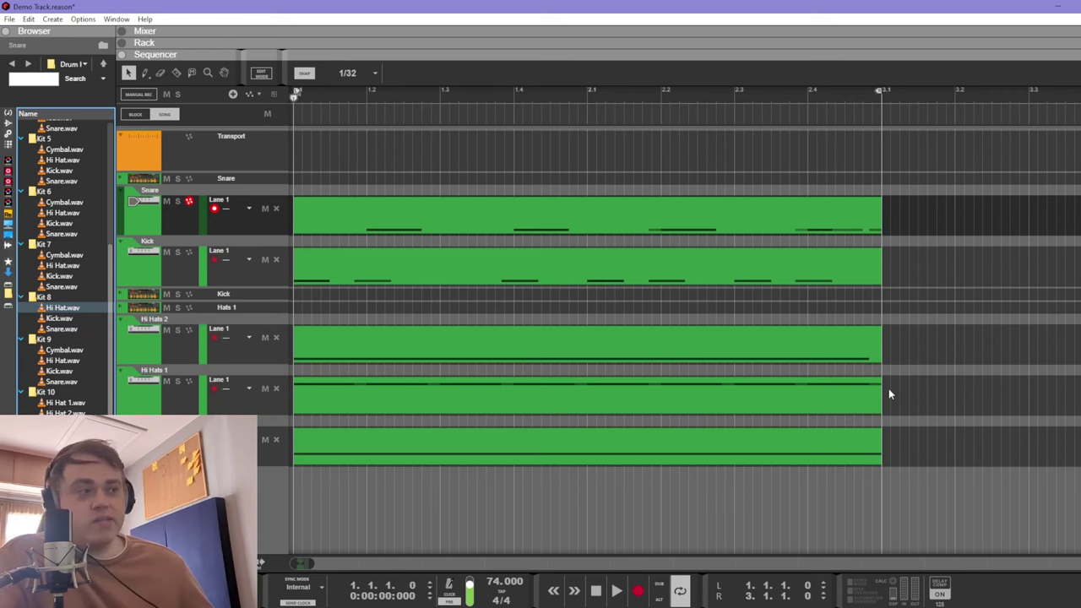
click(934, 398)
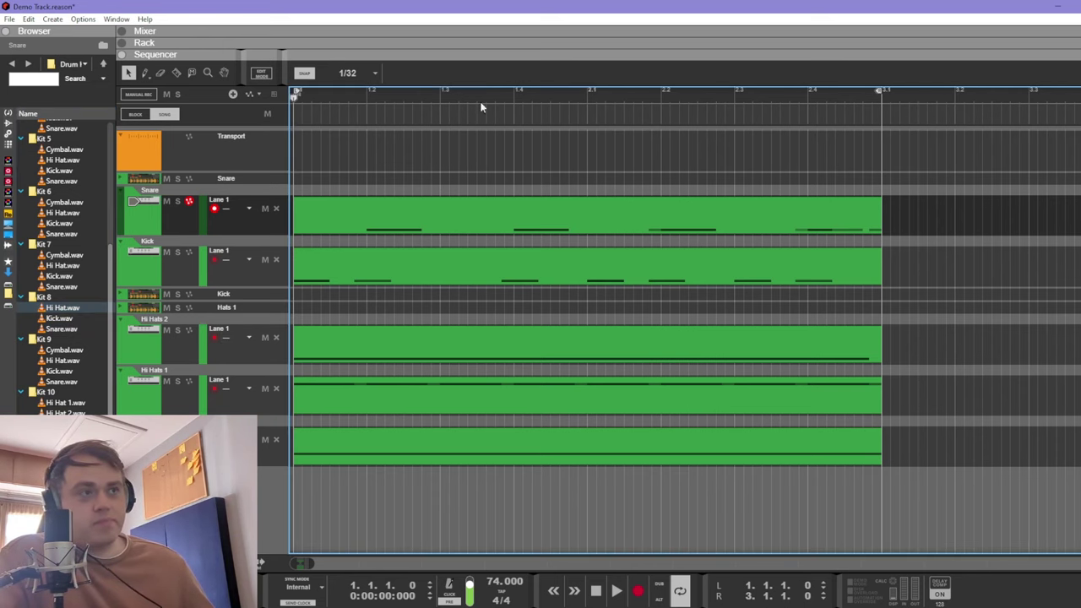
Step: Return to the rack and examine the Kick Combinator's velocity mapping and its sampler's amp attack while the loop plays
double_click(429, 44)
scroll(355, 377, down, 3)
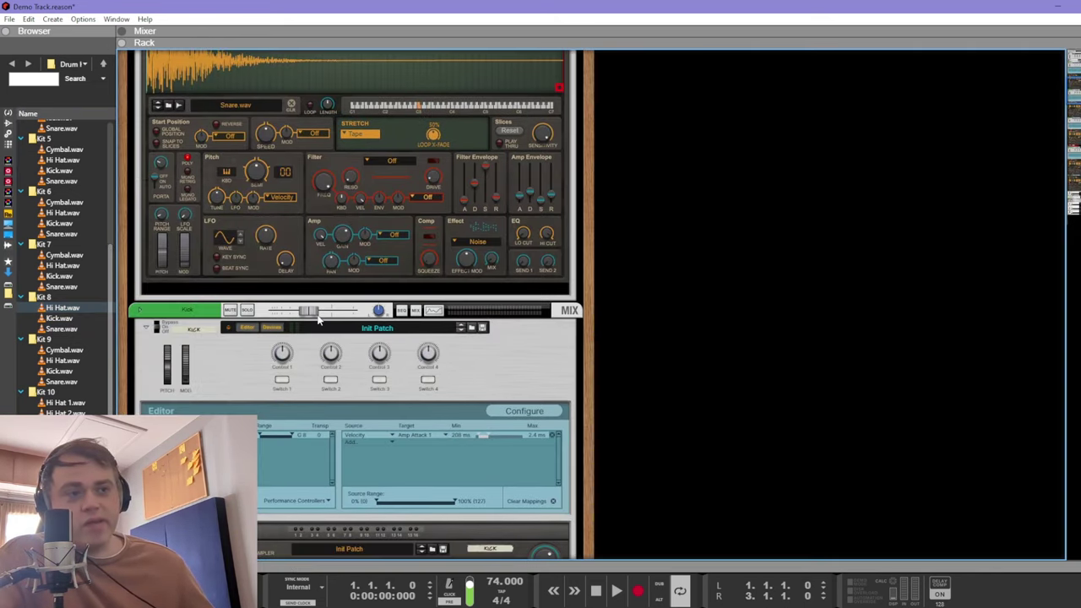
scroll(319, 318, down, 3)
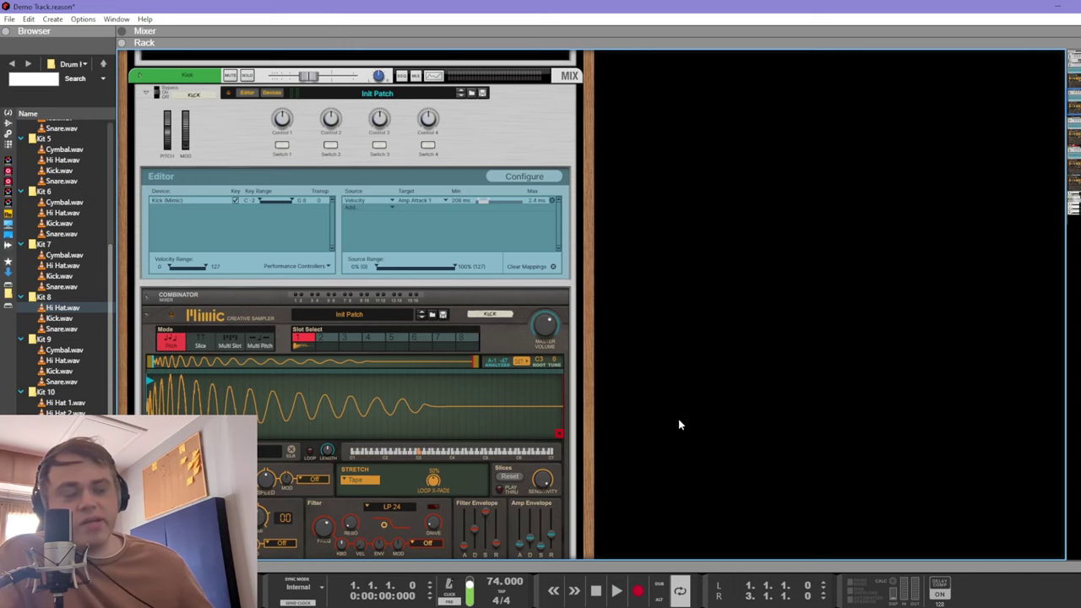
scroll(667, 417, down, 3)
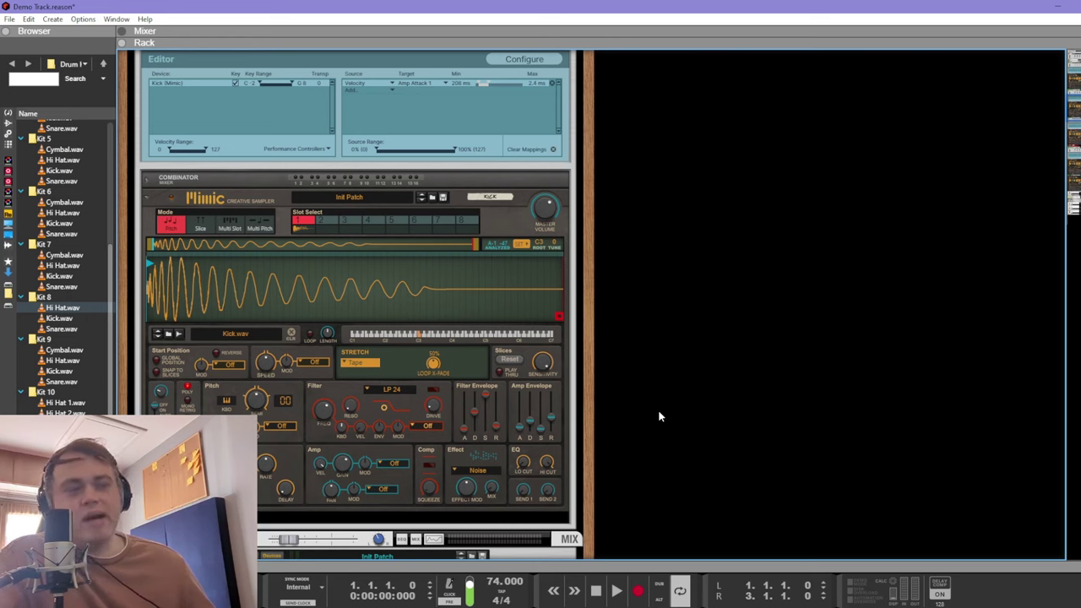
click(615, 594)
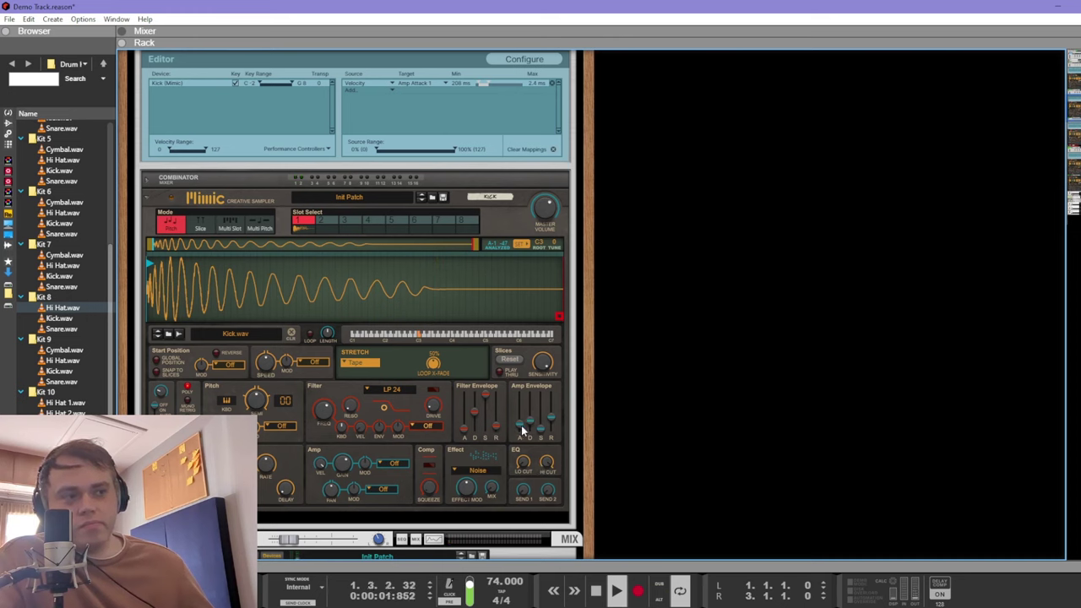
mouse_move(521, 425)
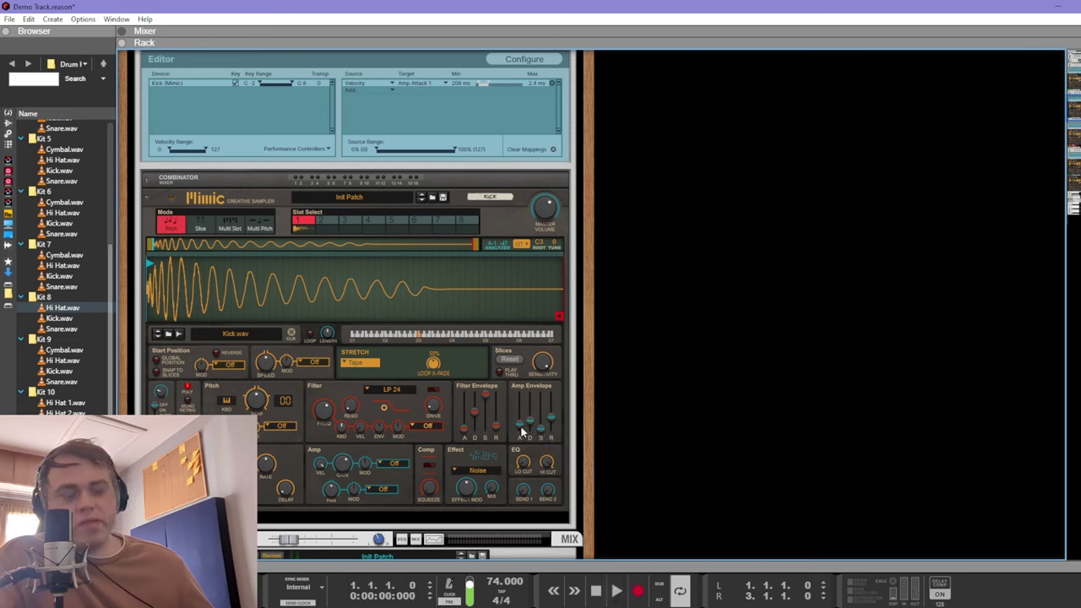
mouse_move(519, 427)
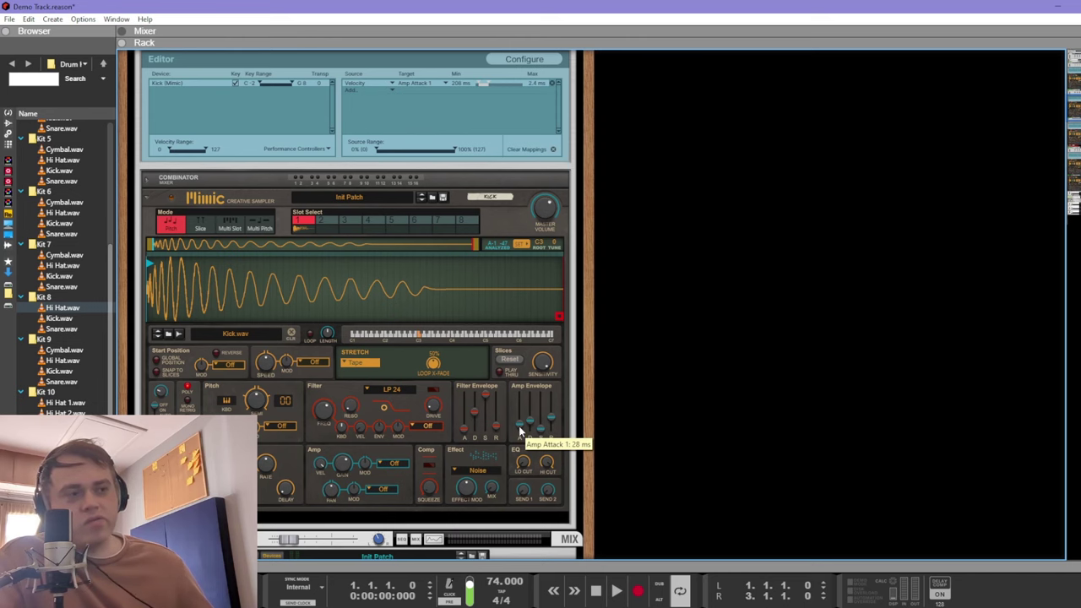
Step: Examine the Hi Hats 1 Combinator's velocity mapping to Amp Attack 1 and its sampler's settings
scroll(717, 417, down, 5)
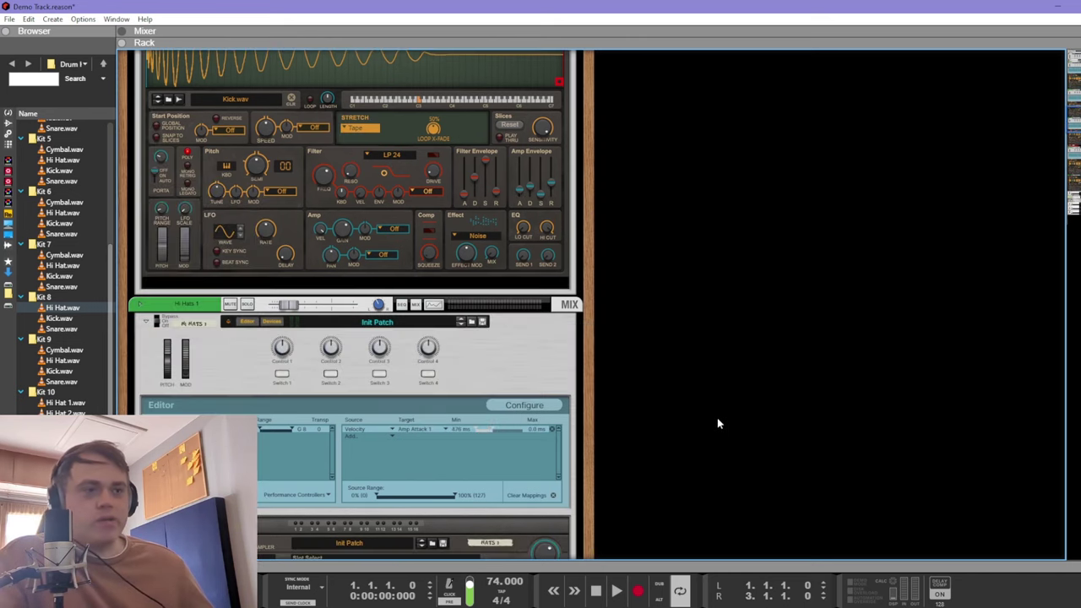
scroll(717, 417, down, 12)
scroll(448, 349, up, 3)
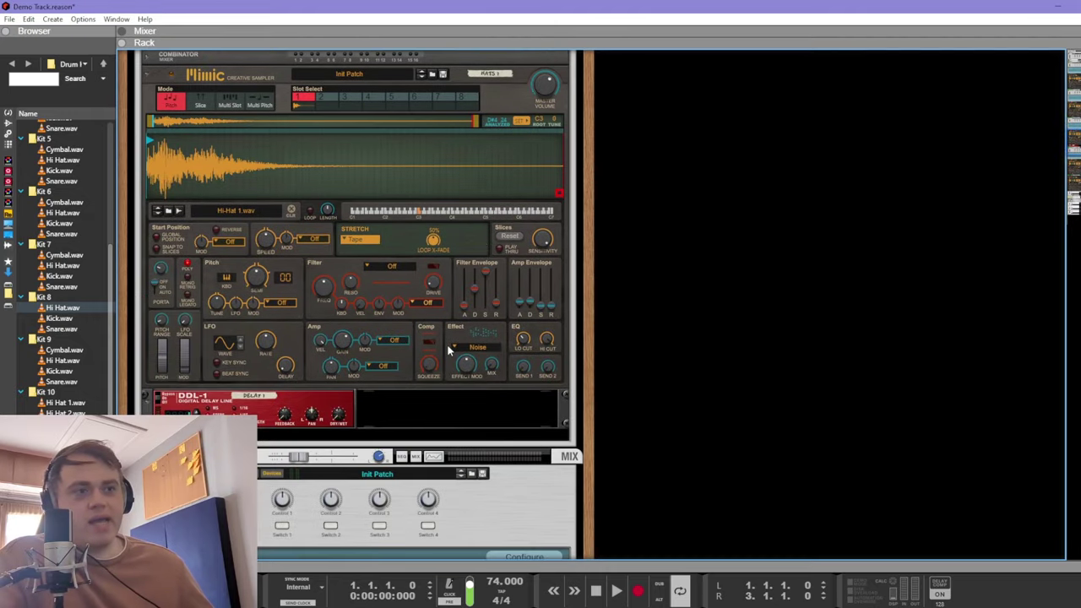
scroll(448, 349, up, 3)
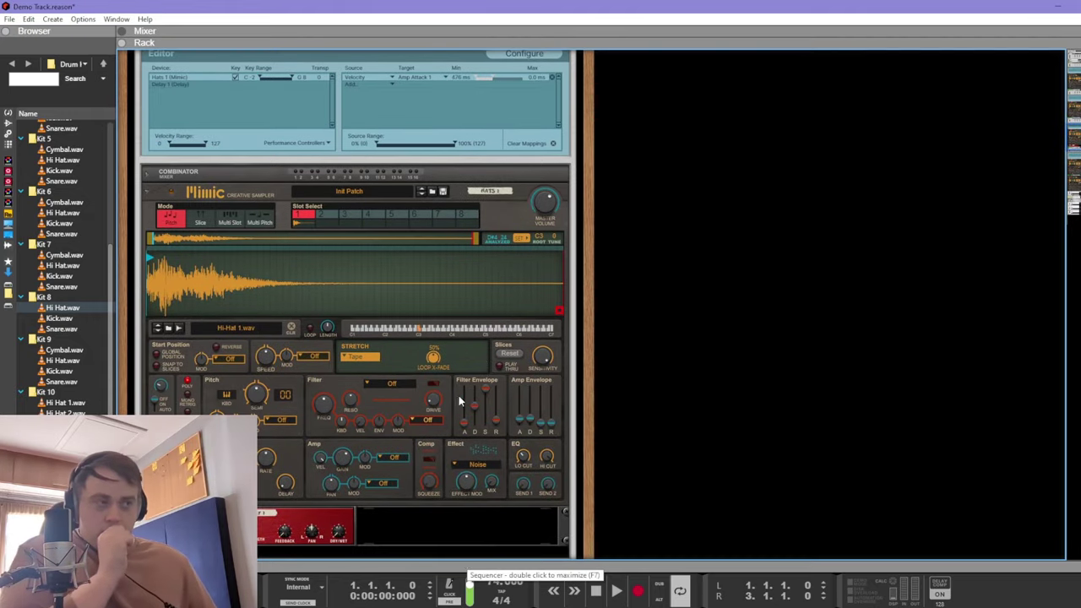
Step: Solo the Foley Loop channel, play it on its own, and return playback to the start
scroll(459, 395, down, 12)
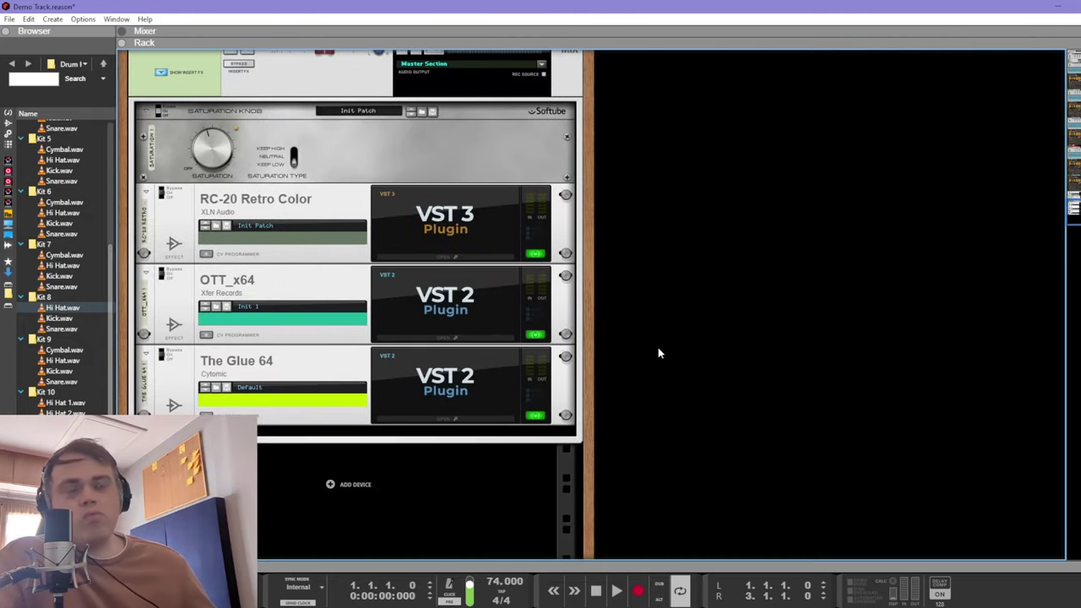
scroll(659, 346, up, 3)
scroll(637, 372, up, 9)
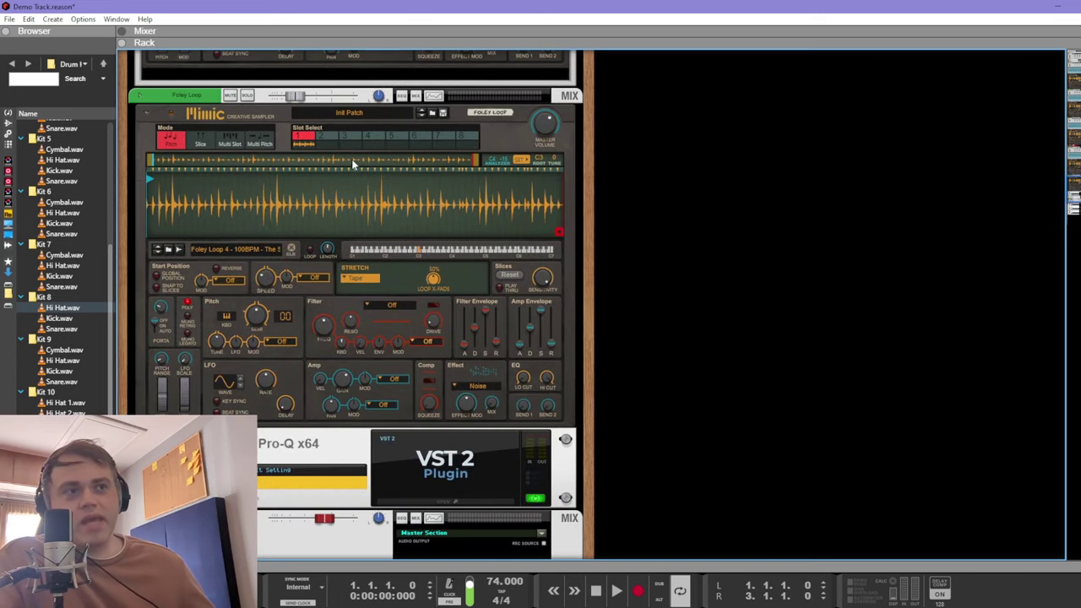
click(245, 96)
click(617, 590)
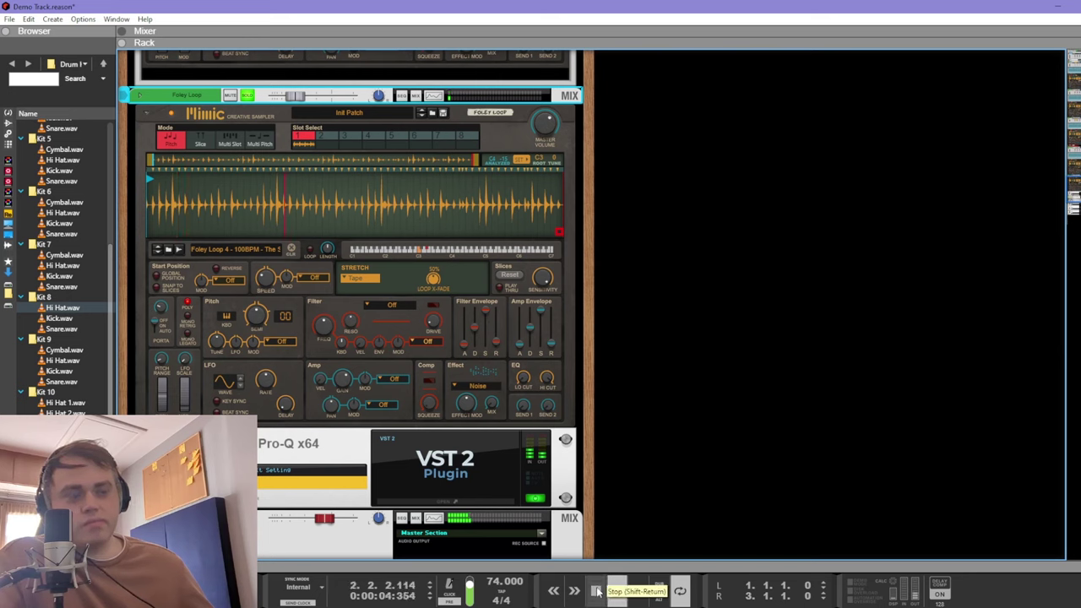
double_click(596, 590)
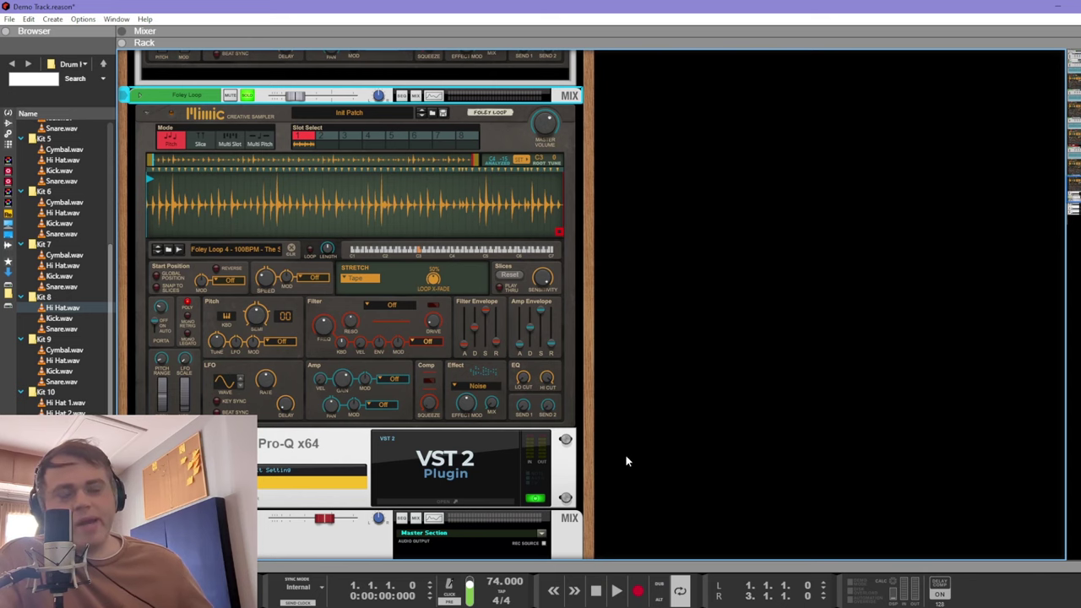
Step: Solo Bus 1 in place of the Foley Loop channel and play the drums through the bus effects
scroll(591, 439, down, 5)
scroll(477, 363, up, 2)
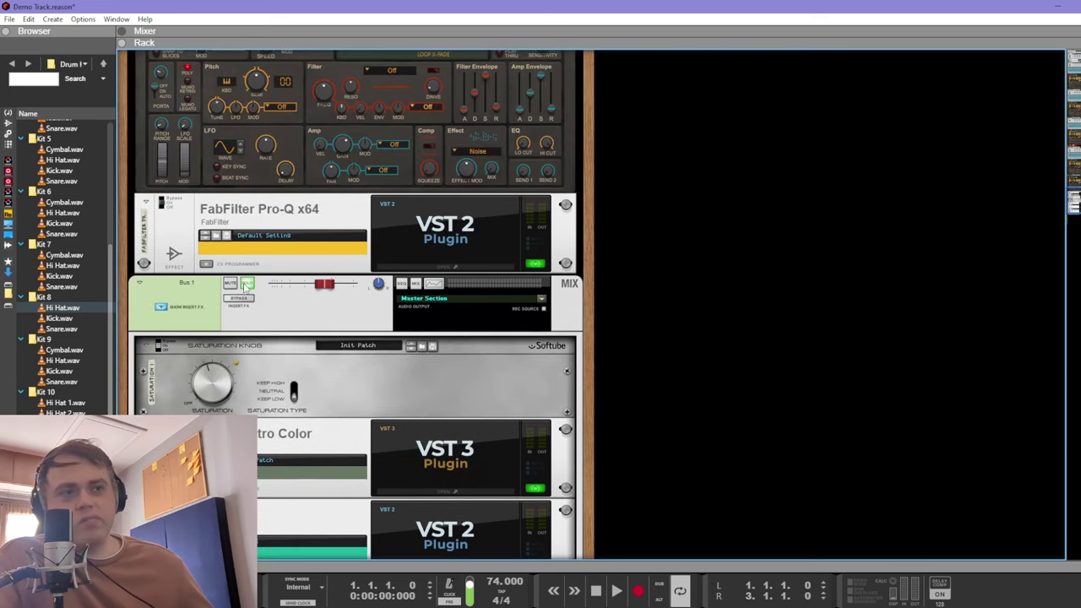
scroll(238, 101, up, 5)
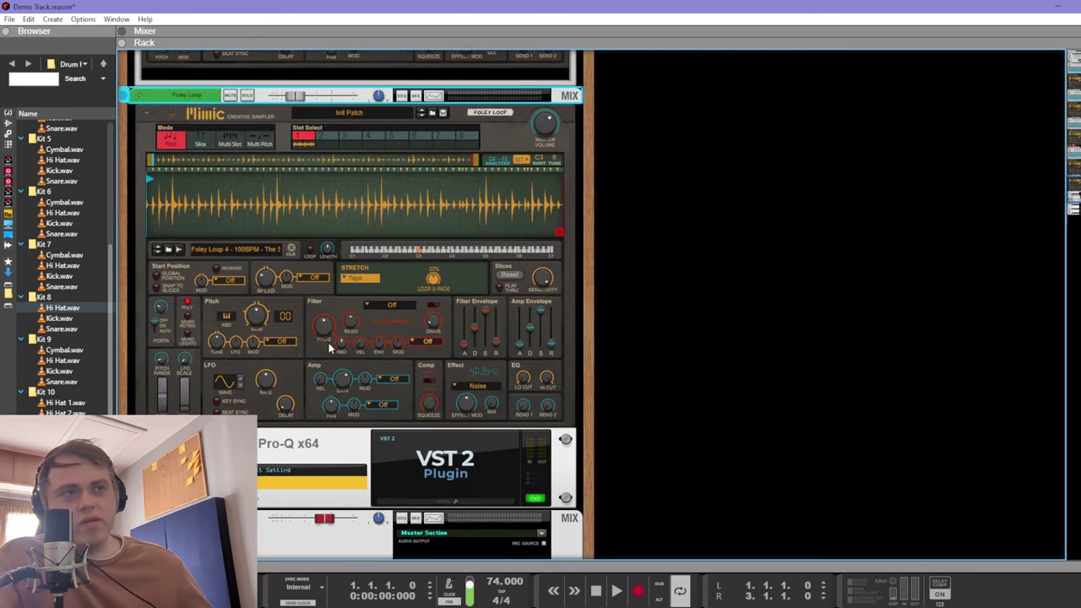
scroll(329, 347, down, 8)
scroll(740, 346, down, 3)
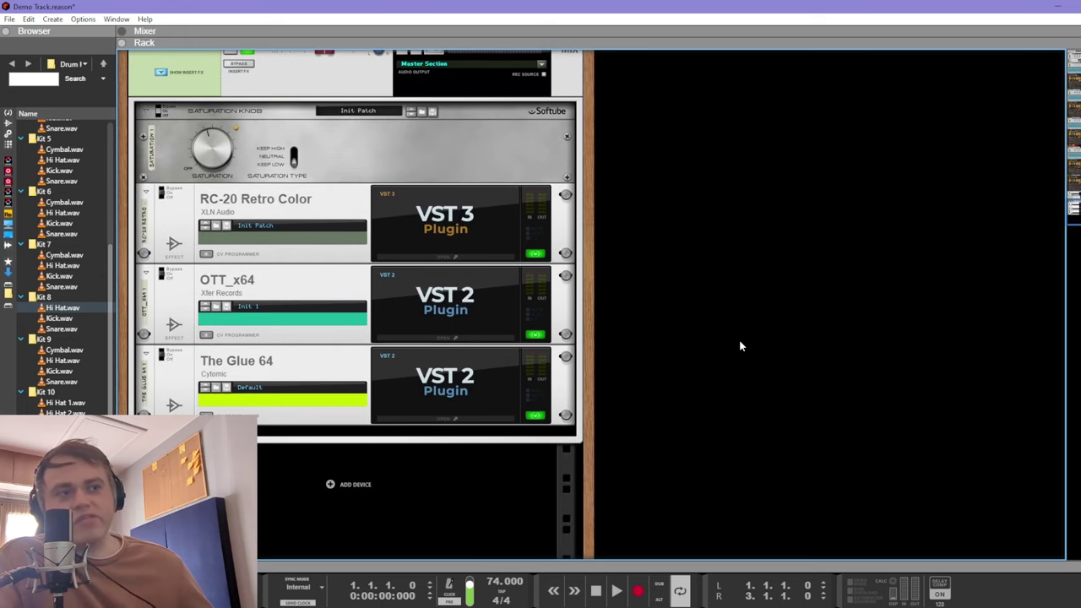
scroll(596, 287, up, 2)
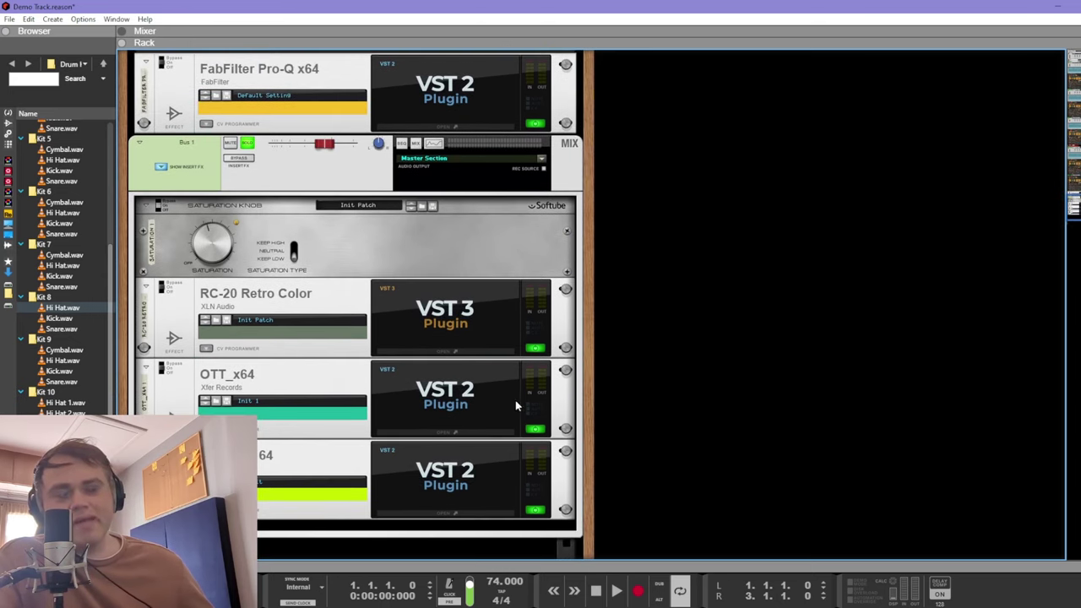
click(623, 591)
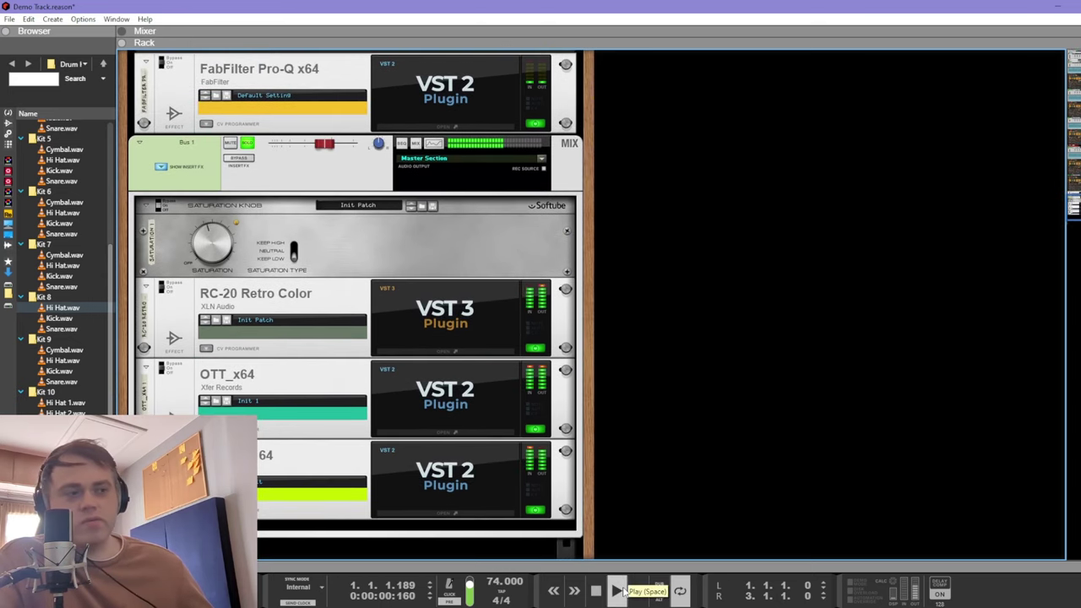
click(595, 591)
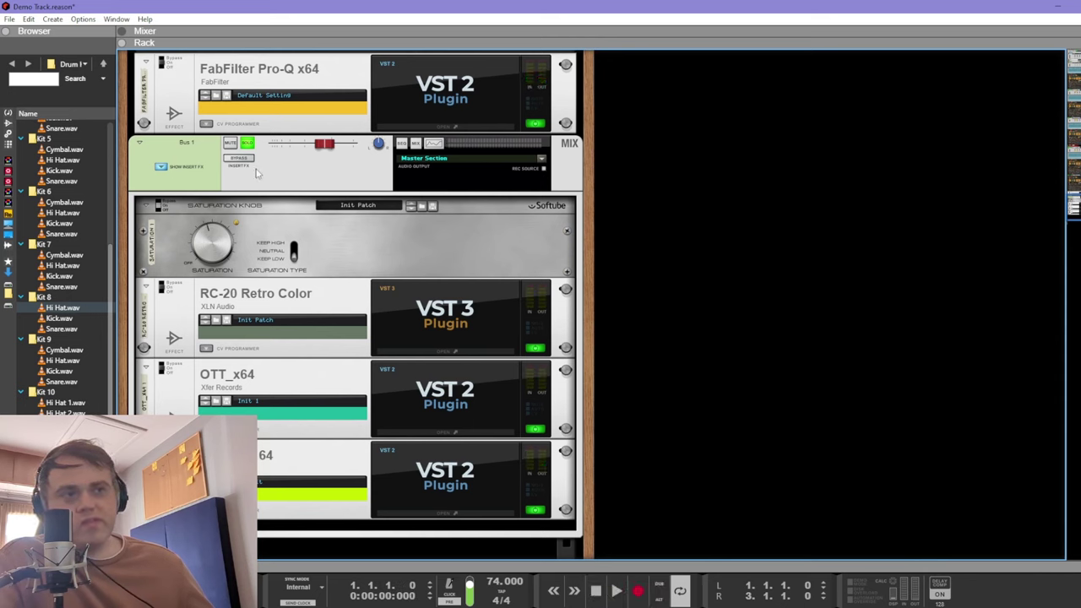
Step: Play the drums with Bus 1's insert effects bypassed for comparison, and turn the inserts back on
click(238, 157)
click(615, 591)
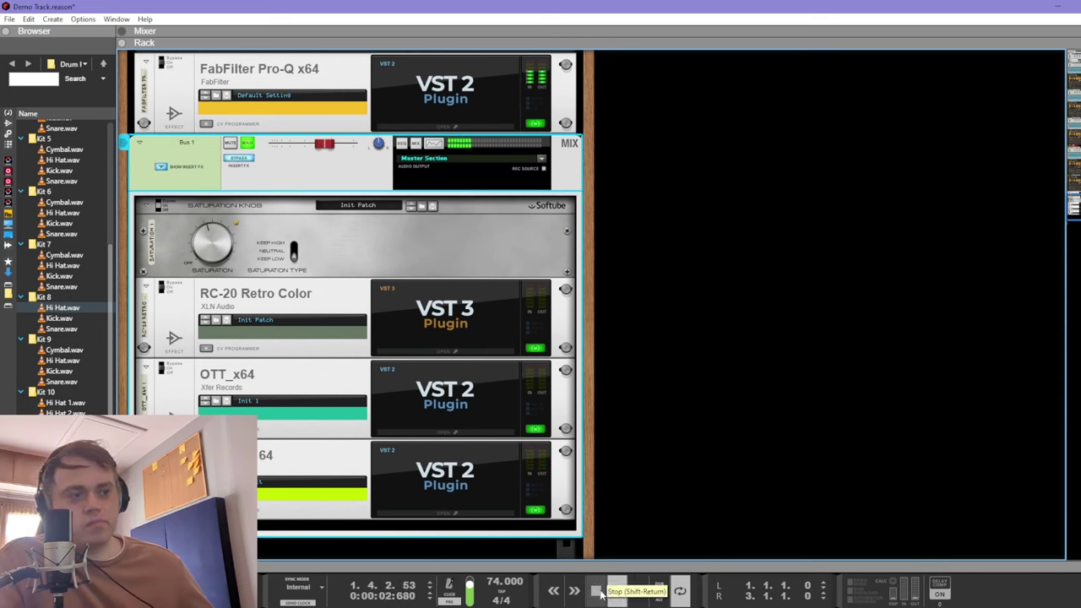
click(598, 591)
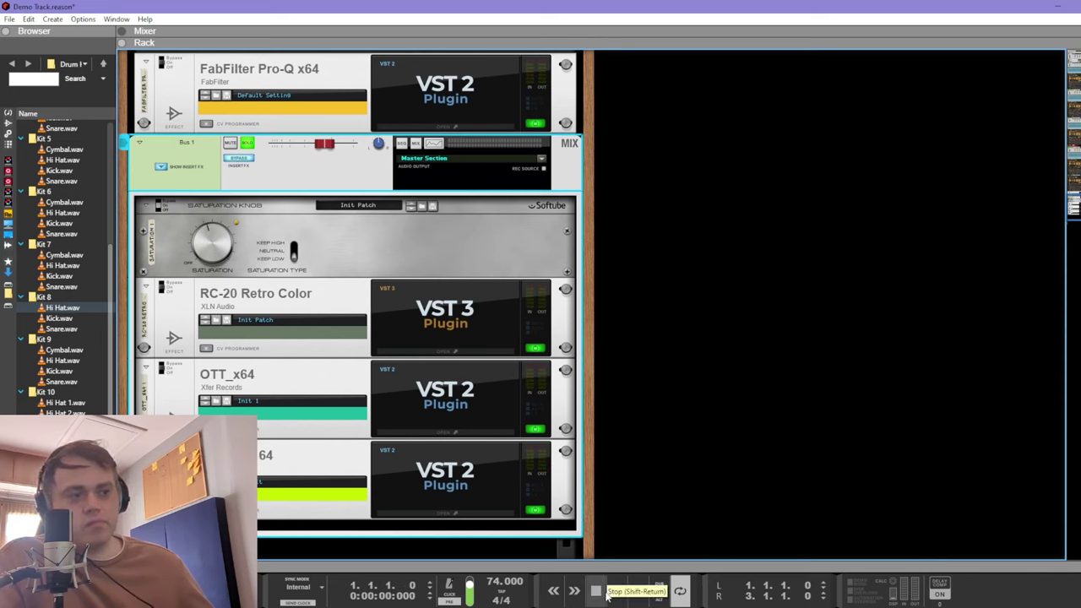
click(245, 161)
Step: Examine the Saturation Knob device on Bus 1, including its saturation amount and saturation type
click(347, 245)
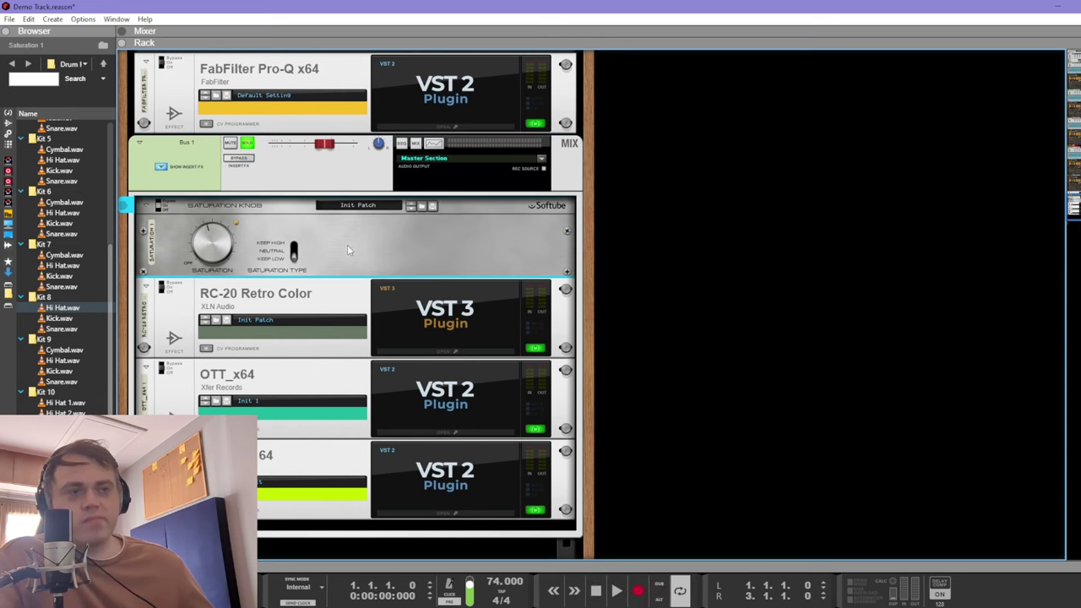
click(819, 348)
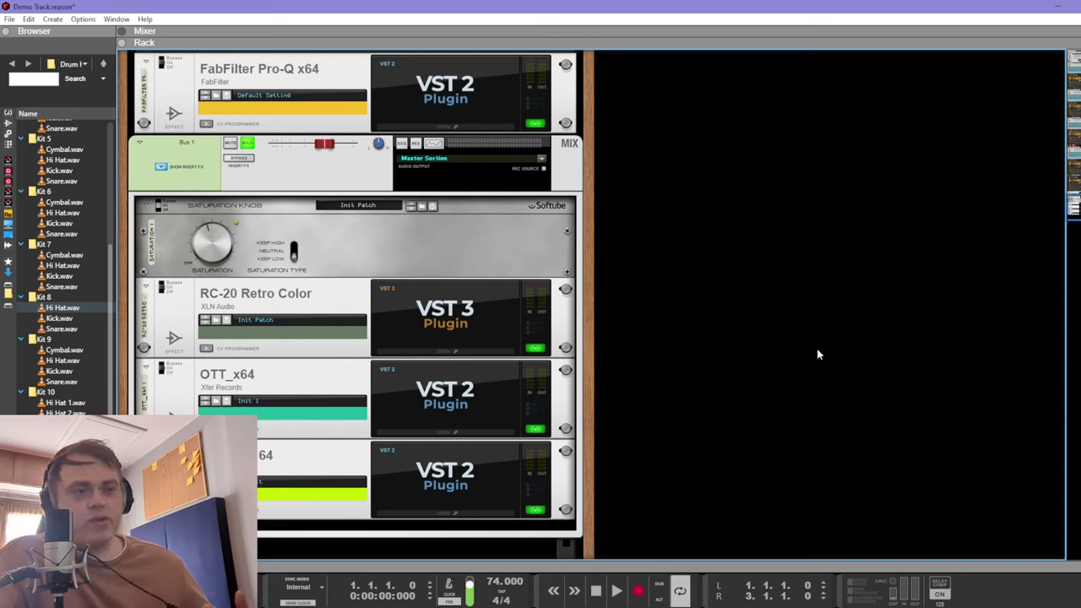
click(440, 239)
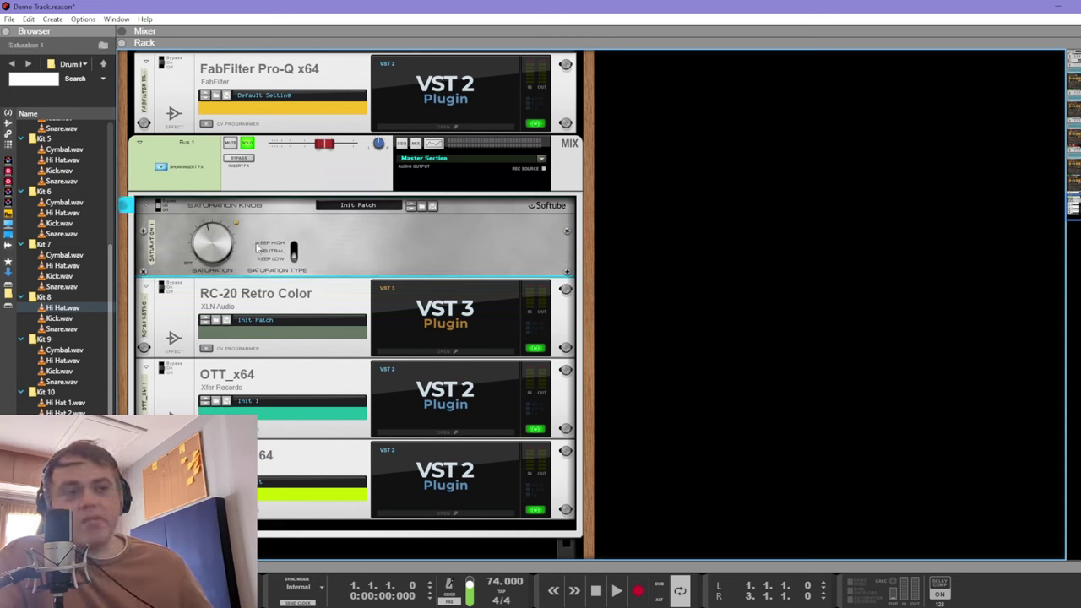
mouse_move(217, 263)
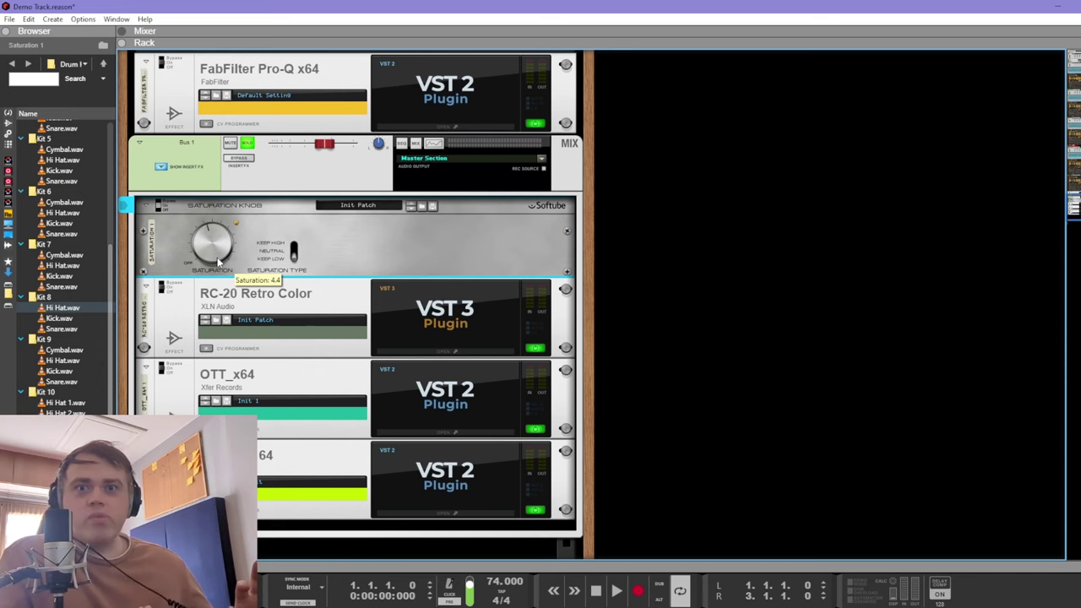
Step: Open RC-20 Retro Color from Bus 1's insert effects and play the drums while examining its settings
double_click(454, 312)
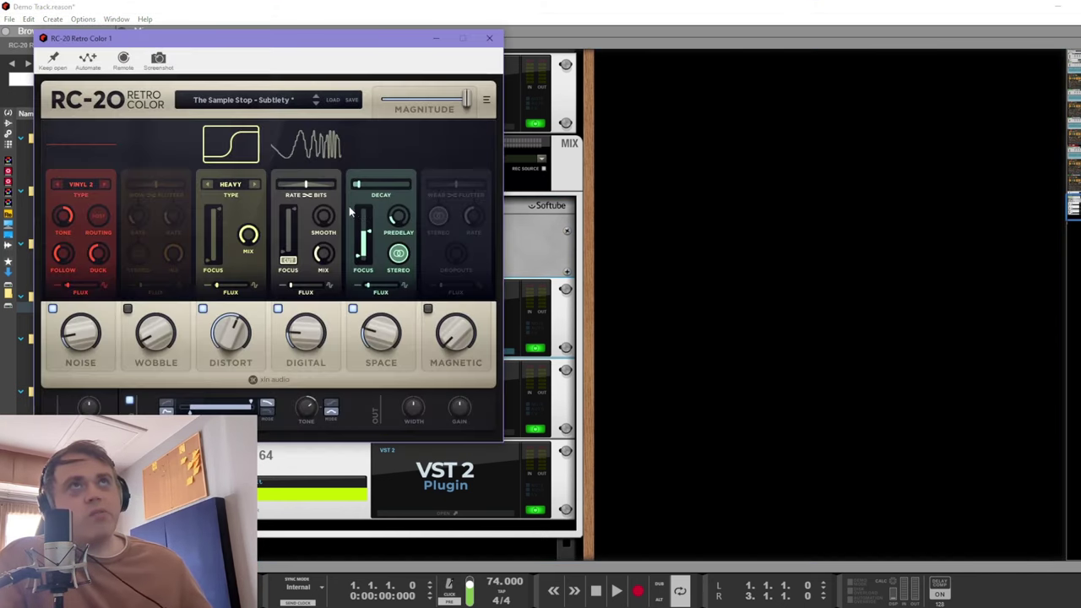
drag(236, 43, 359, 79)
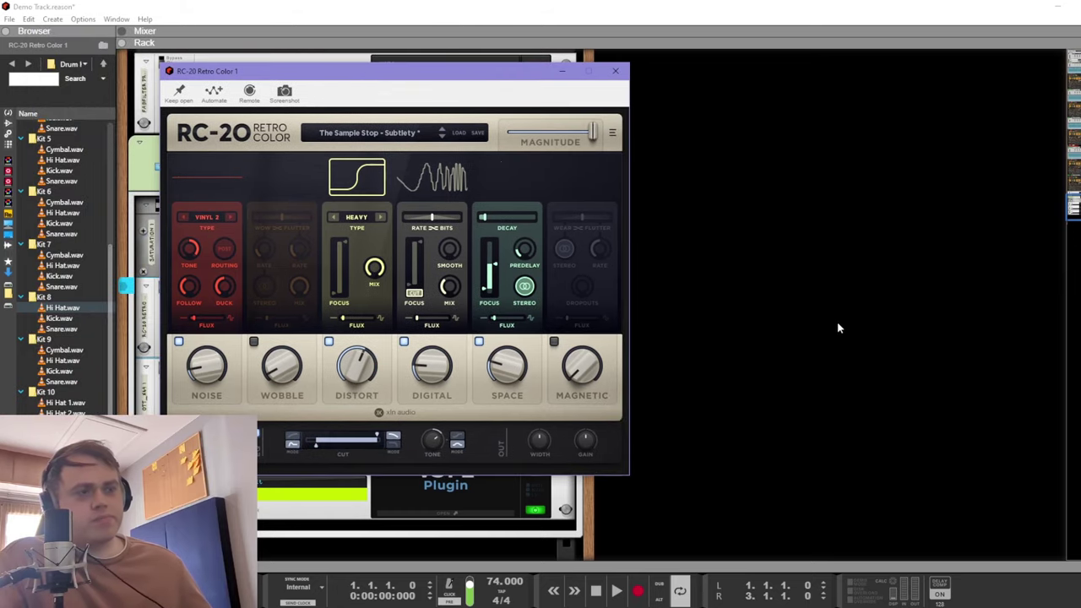
click(617, 591)
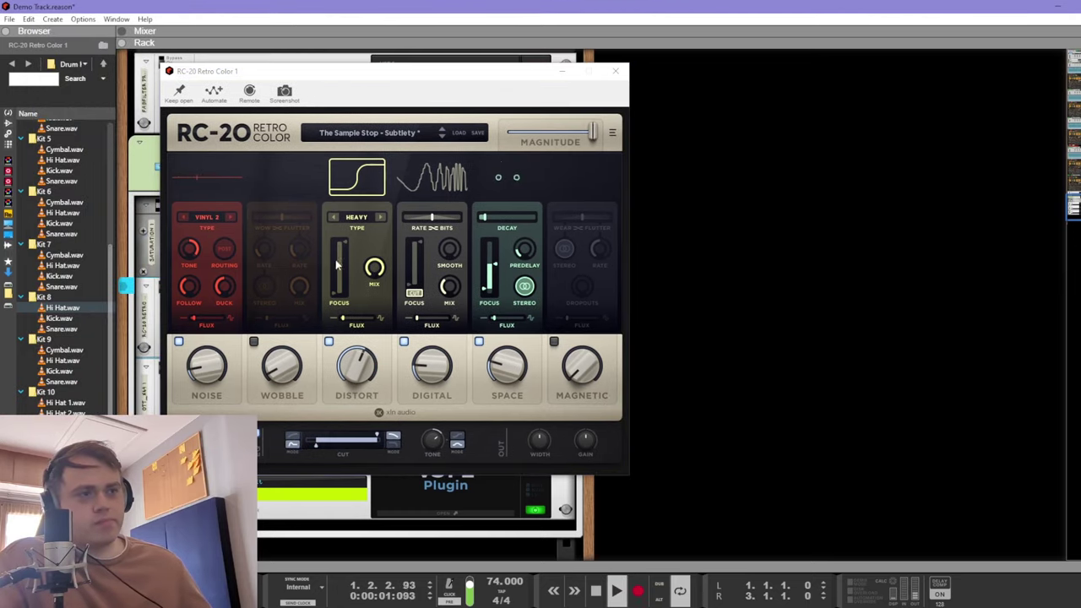
drag(575, 135, 765, 138)
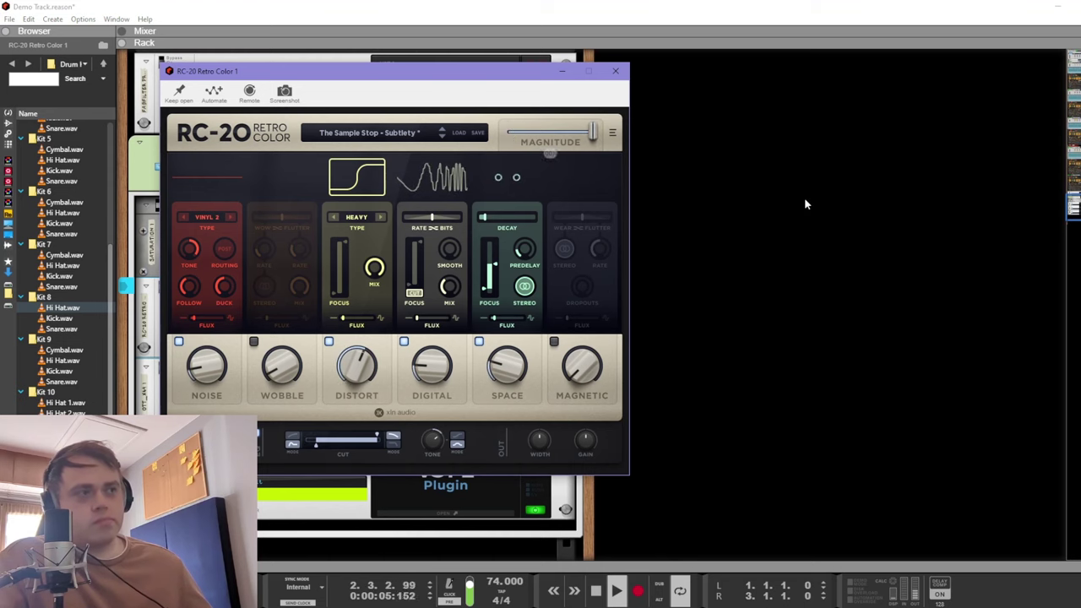
click(595, 591)
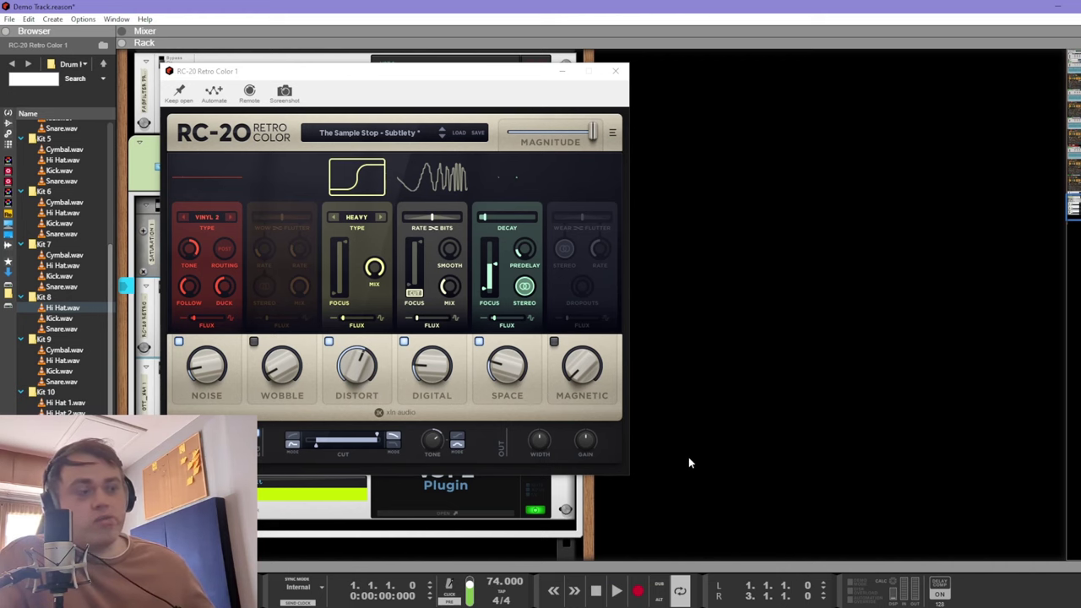
click(714, 415)
Step: Open the OTT multiband compressor on Bus 1 and play the drums to observe its three bands
double_click(451, 393)
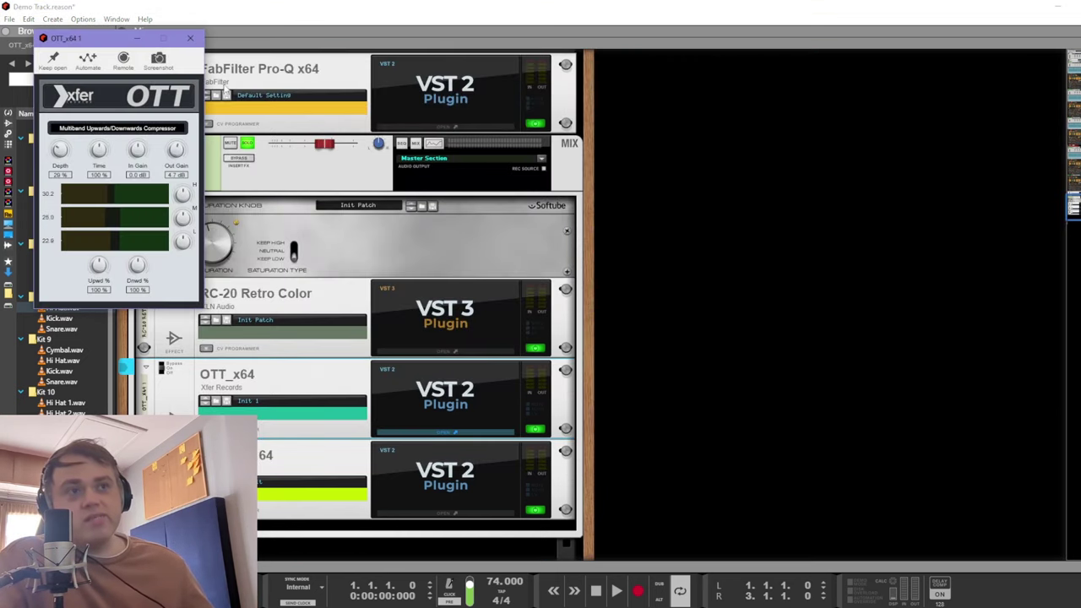
drag(80, 43, 222, 93)
click(616, 591)
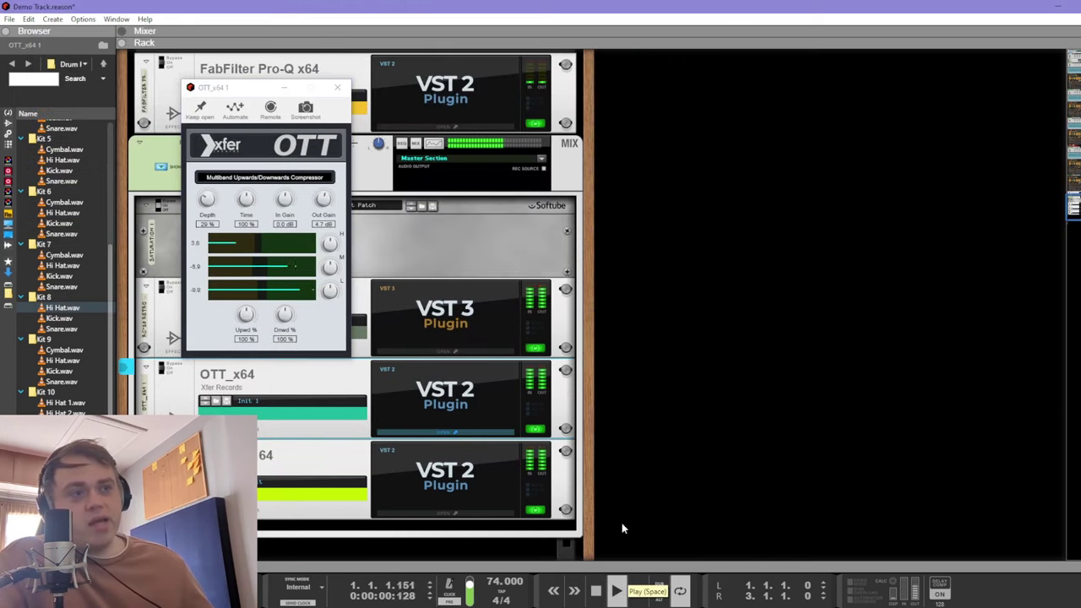
click(640, 416)
Step: Open The Glue compressor on Bus 1, observe its gain reduction during playback, and stop the loop
double_click(475, 499)
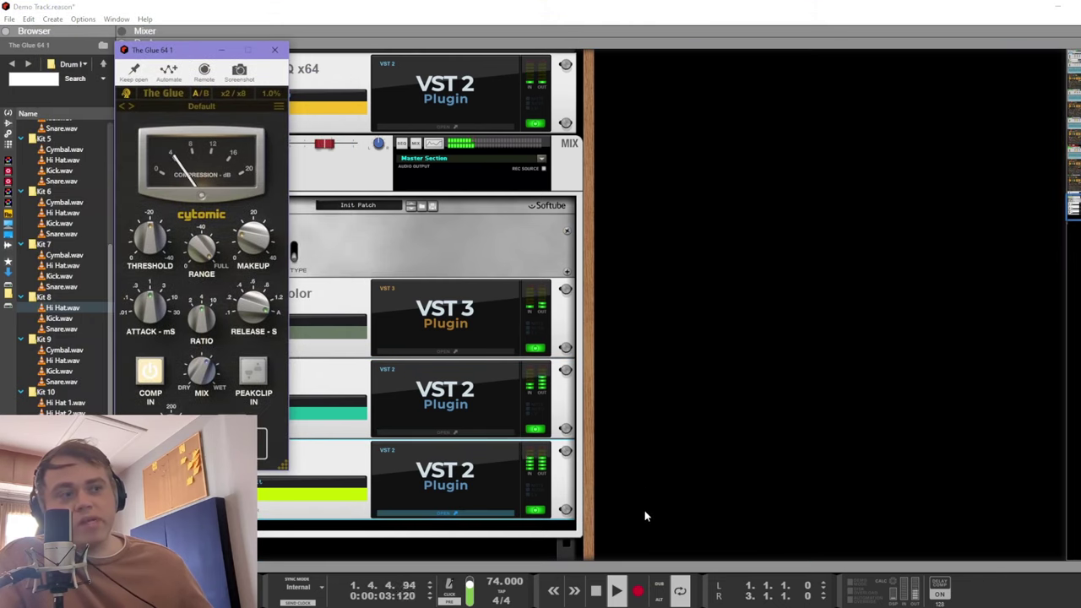
click(595, 591)
click(713, 451)
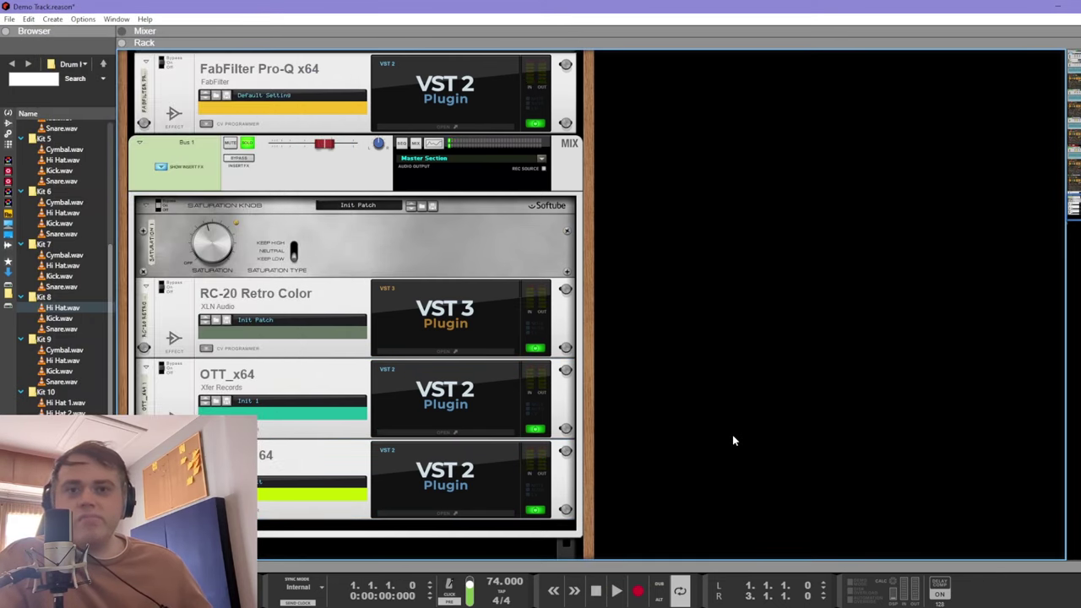
Step: Audition the kick, snare, hi-hat and cymbal samples of Kit 7 and Kit 6 in the browser
click(65, 277)
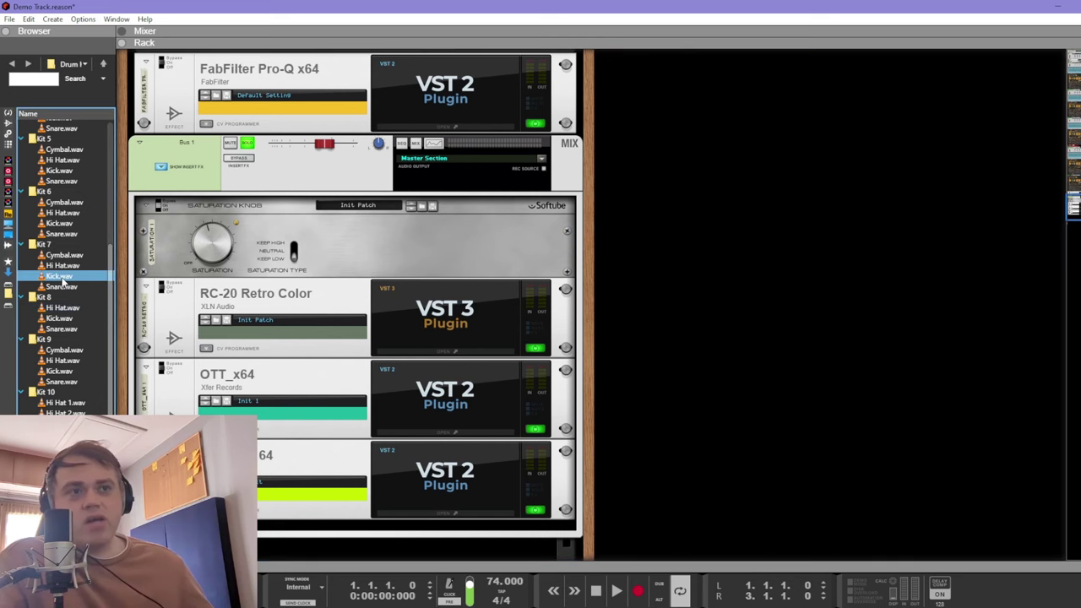
click(63, 287)
click(67, 266)
click(72, 256)
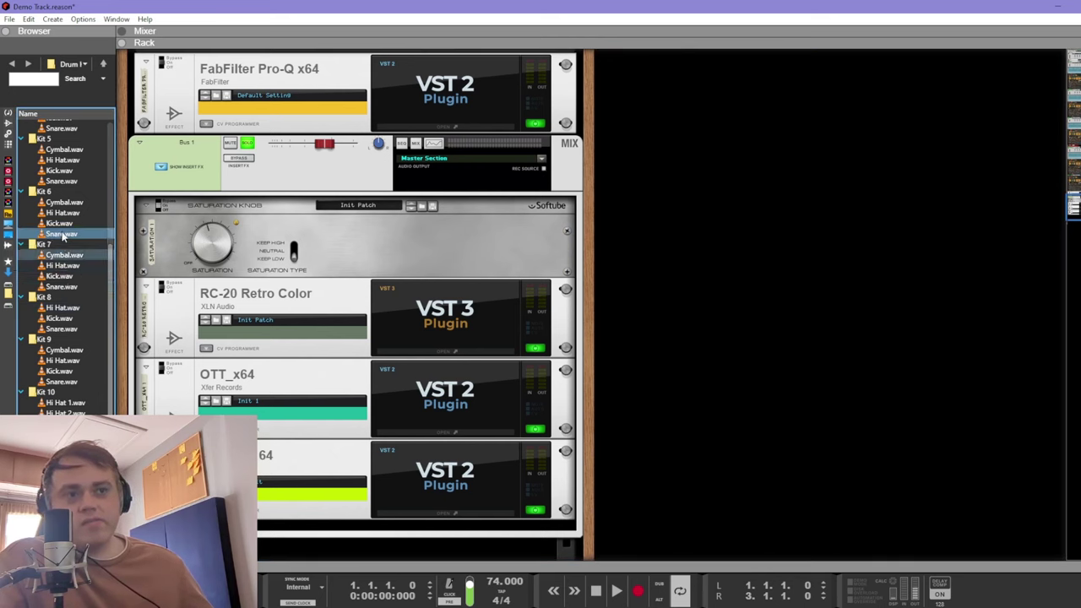
click(68, 234)
click(67, 224)
click(69, 213)
click(72, 204)
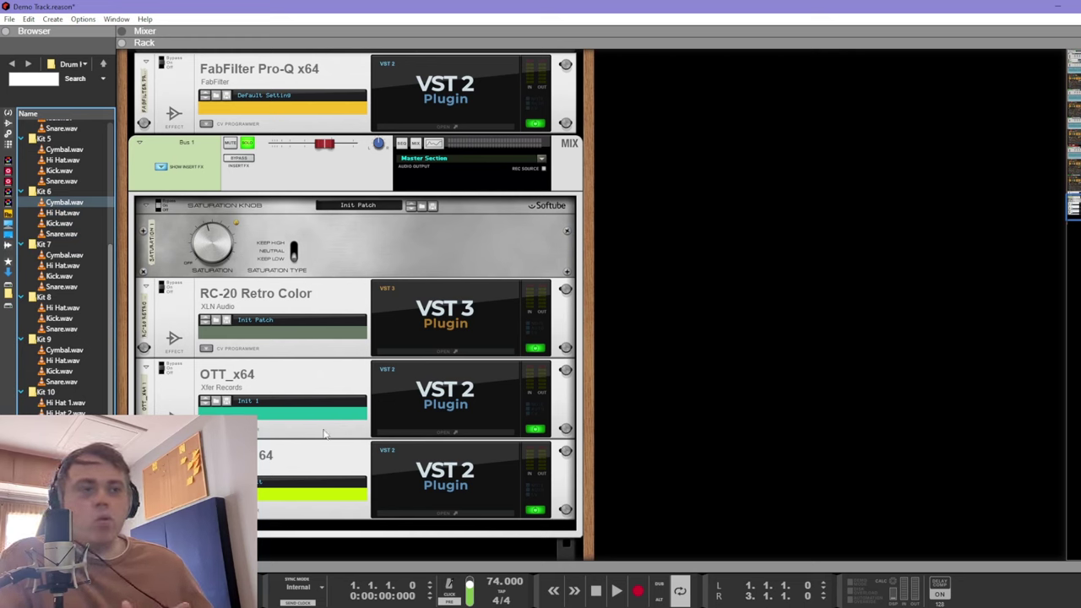
Step: Examine the drum tracks and the velocity-to-attack mappings of the Snare and Hi Hats 1 Combinators, playing the loop briefly
double_click(588, 567)
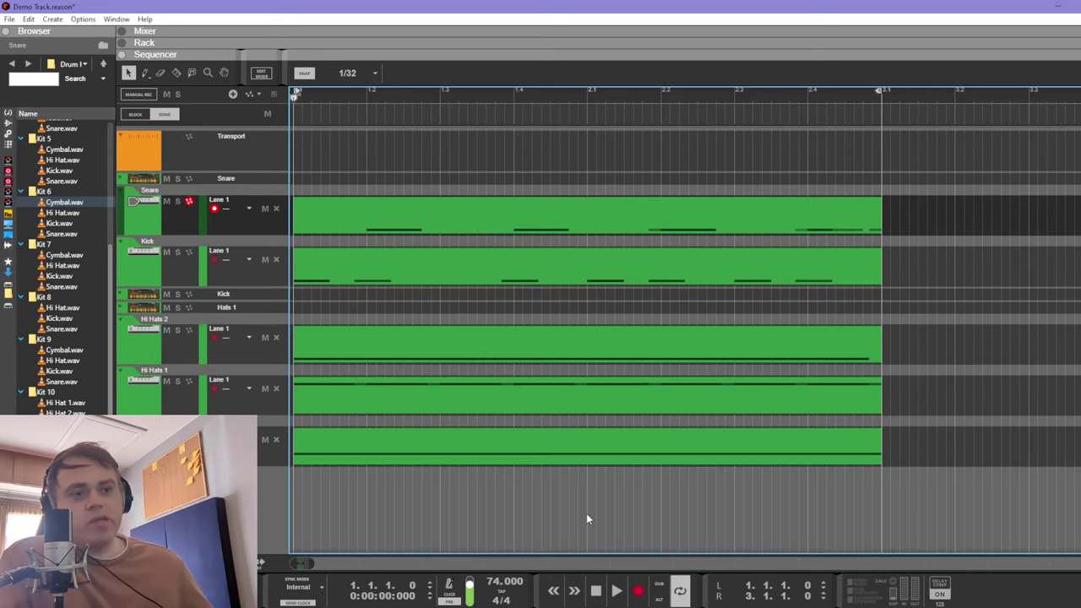
drag(311, 564, 311, 564)
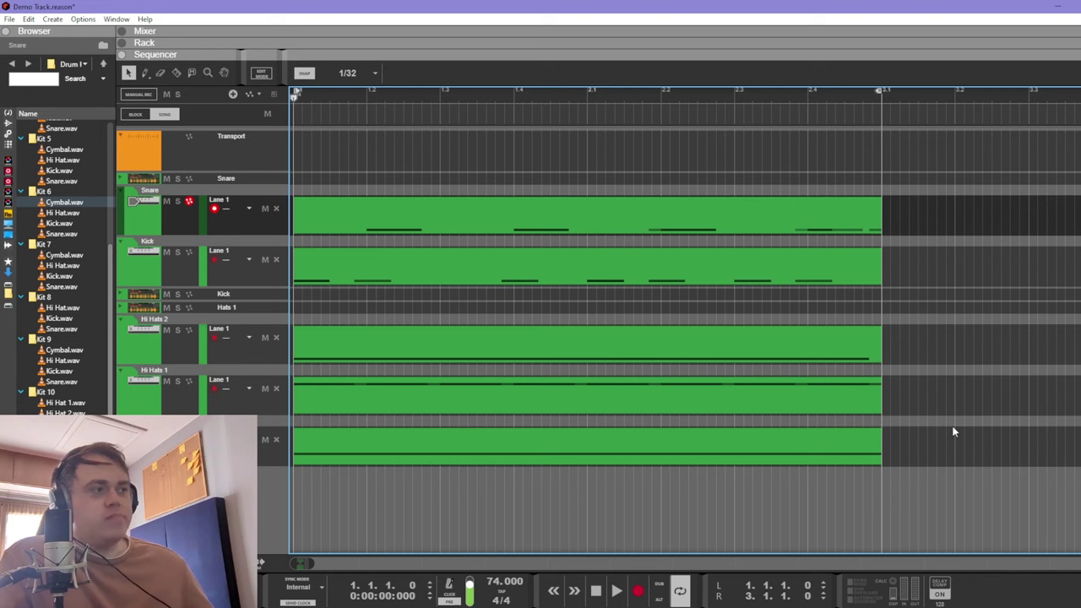
double_click(403, 42)
scroll(649, 372, down, 2)
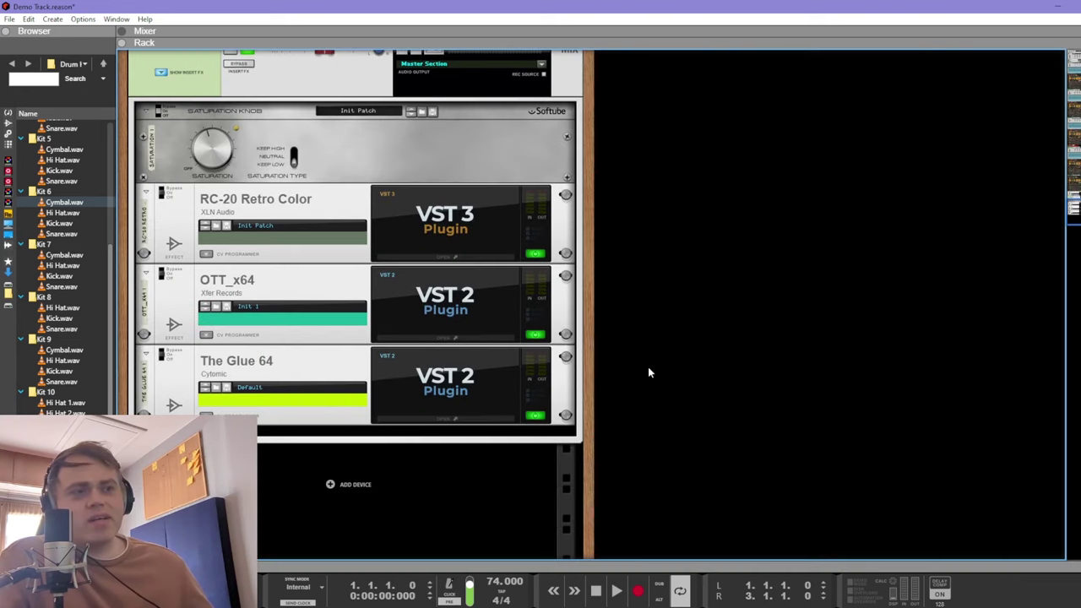
scroll(648, 370, down, 15)
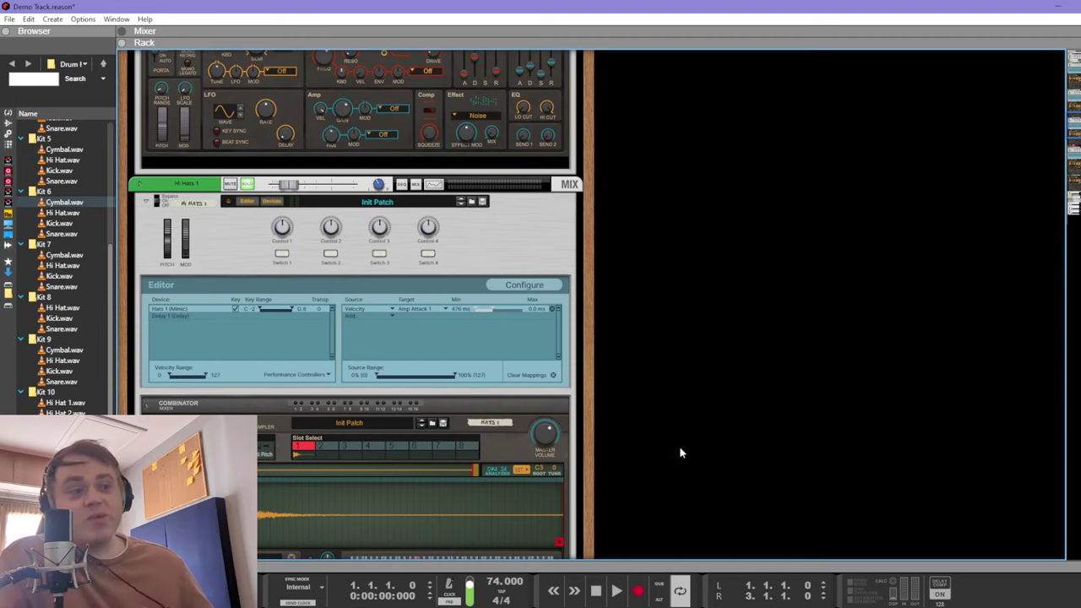
scroll(555, 540, down, 10)
scroll(598, 456, up, 3)
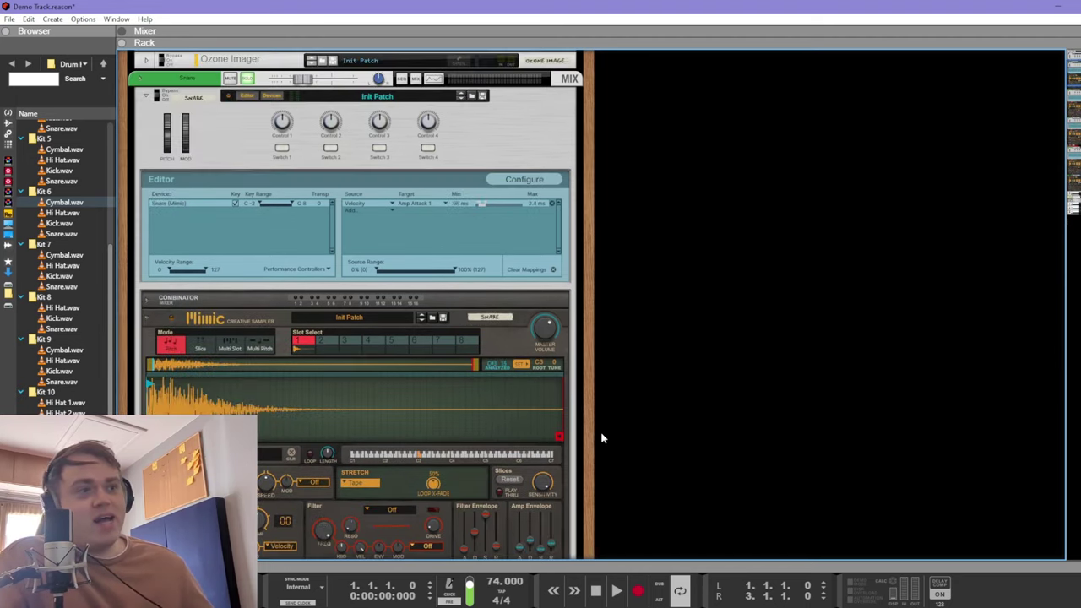
scroll(563, 422, up, 8)
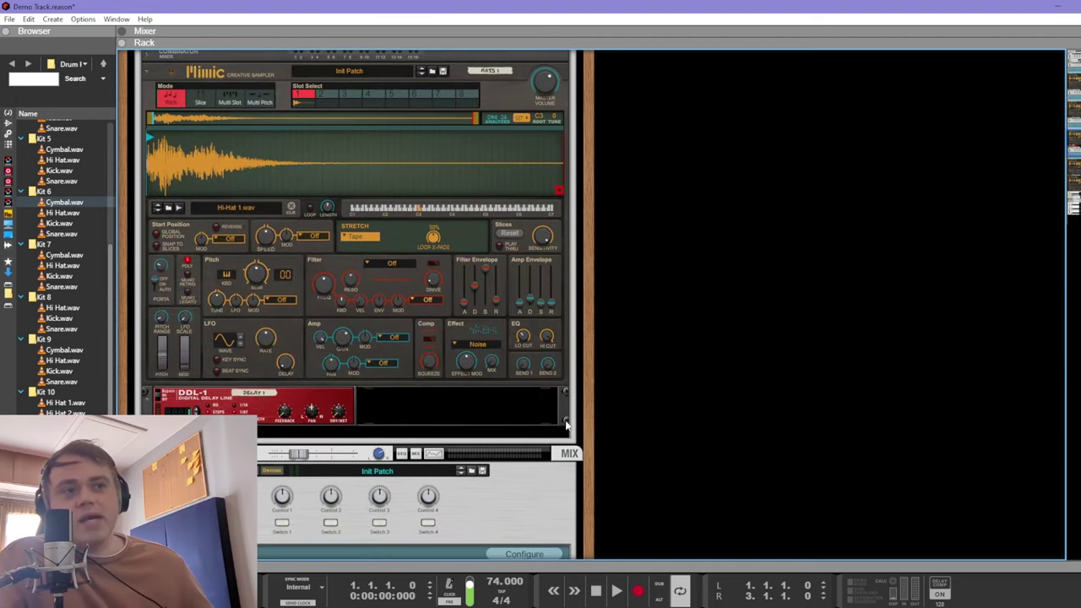
scroll(335, 282, up, 3)
scroll(418, 332, down, 6)
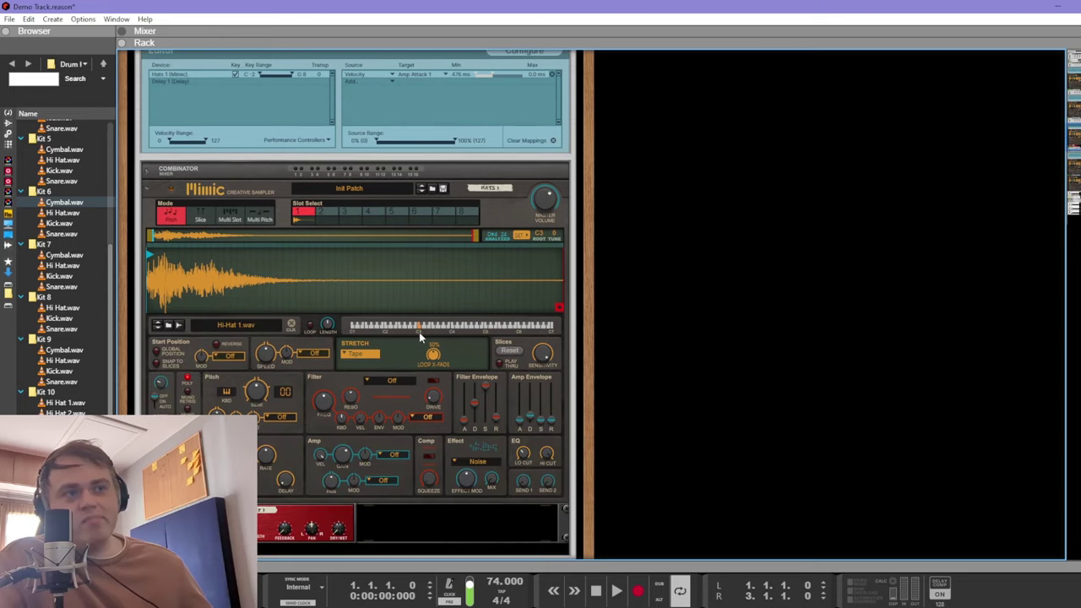
click(616, 591)
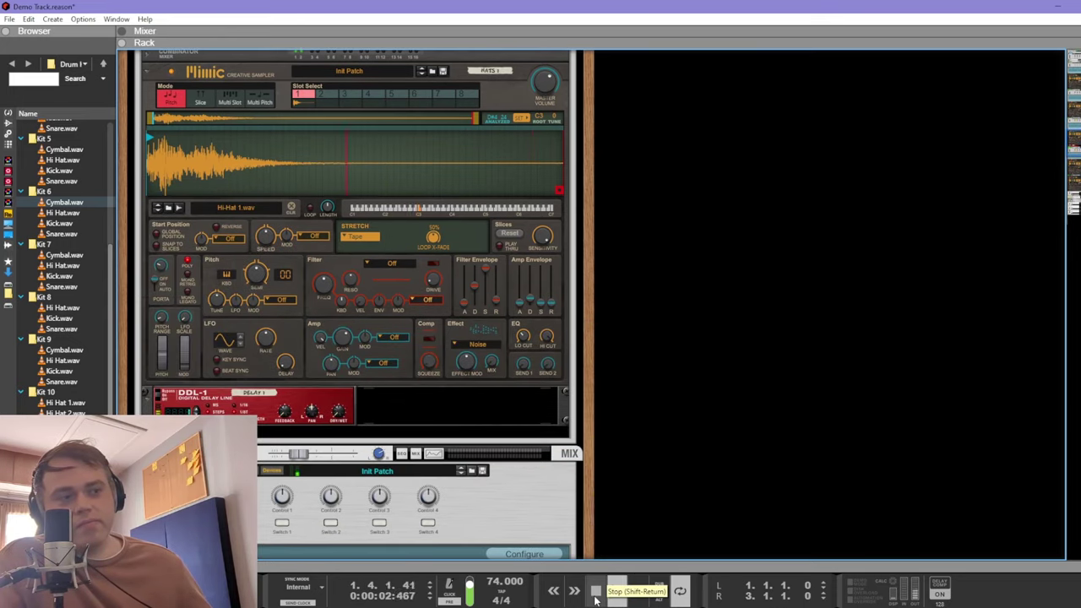
double_click(595, 596)
Step: Turn off the solo on Bus 1
scroll(356, 365, down, 10)
scroll(355, 365, up, 3)
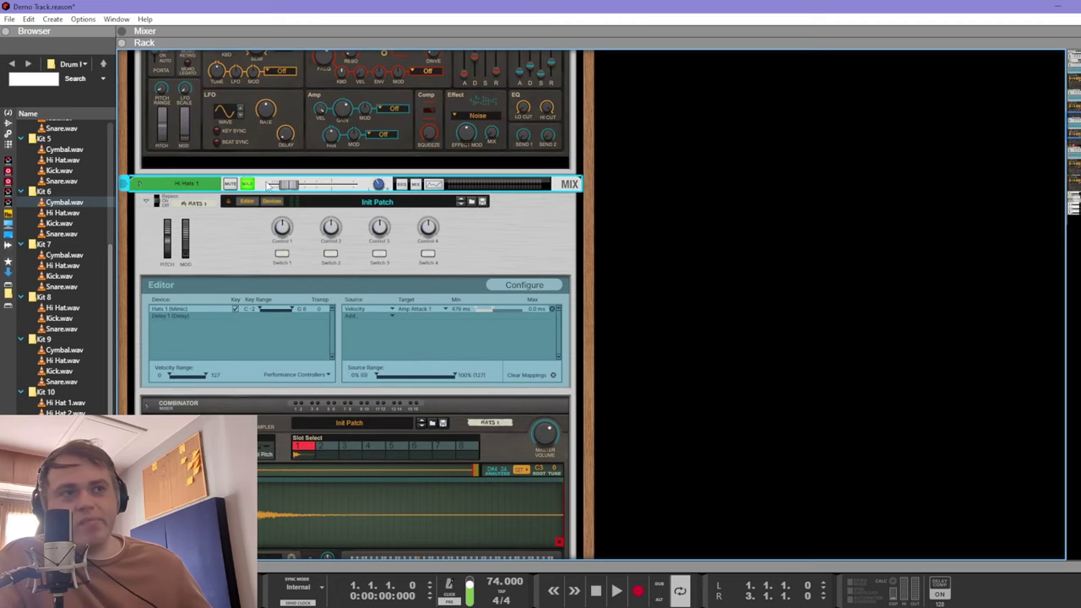
click(245, 184)
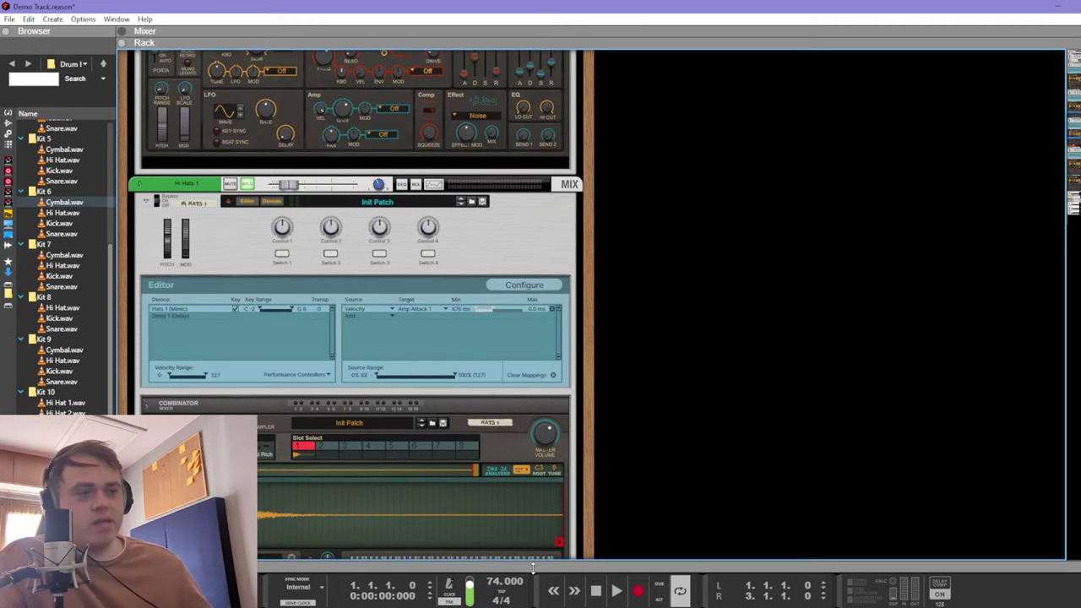
key(F7)
key(F5)
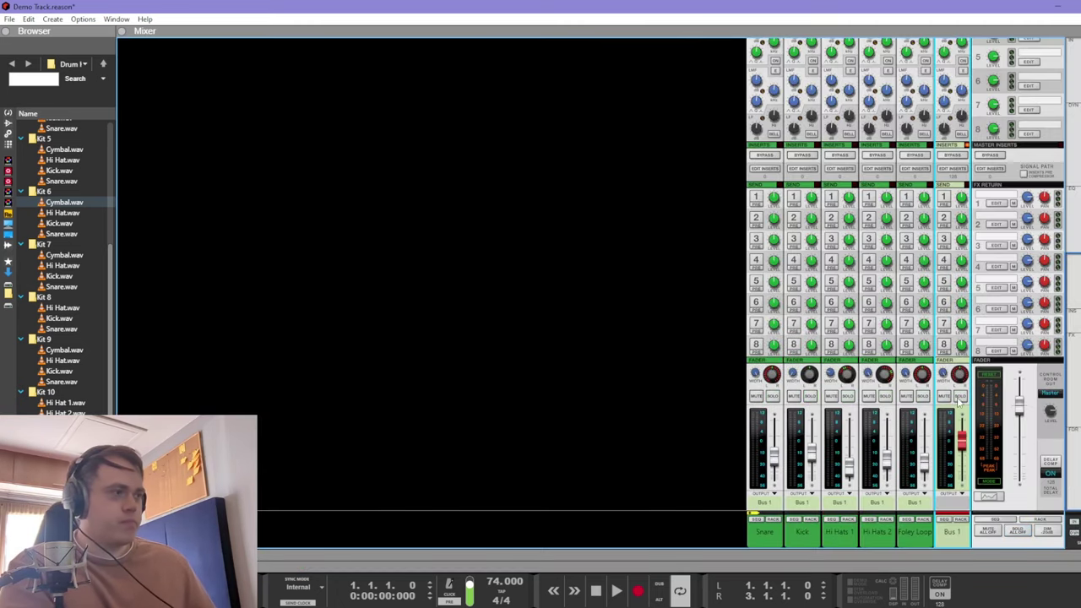
Step: Delete the clips on the Snare, Kick, Hi Hats 2 and Hi Hats 1 tracks in the sequencer
key(F7)
key(space)
drag(915, 416, 560, 193)
key(space)
key(Delete)
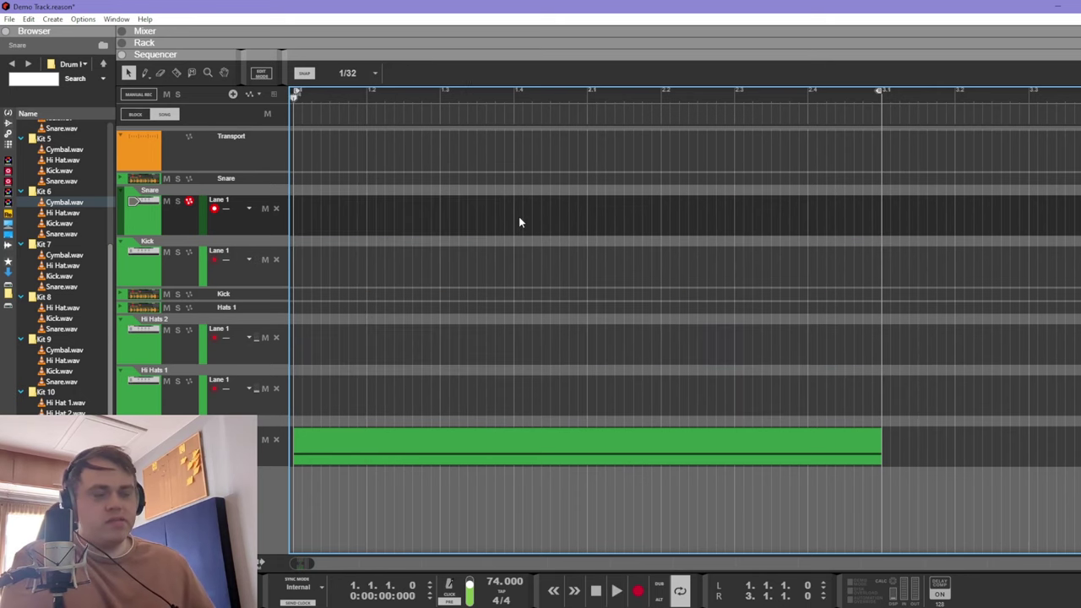
key(space)
key(space)
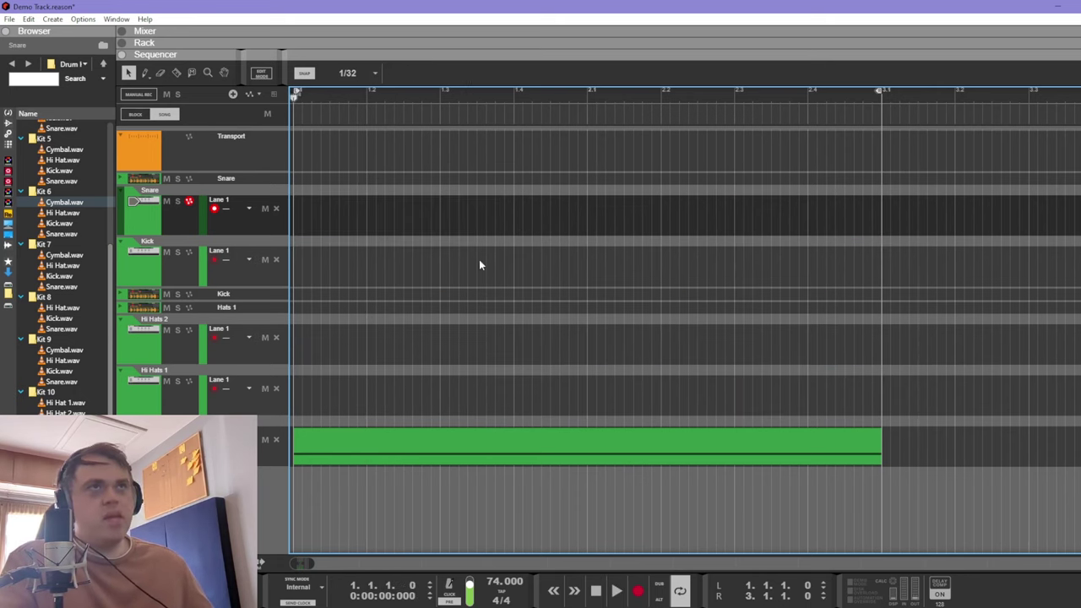
Step: Import a new snare clip and a new kick clip from outside the program onto the Snare and Kick tracks, starting at bar 1
key(alt+Tab)
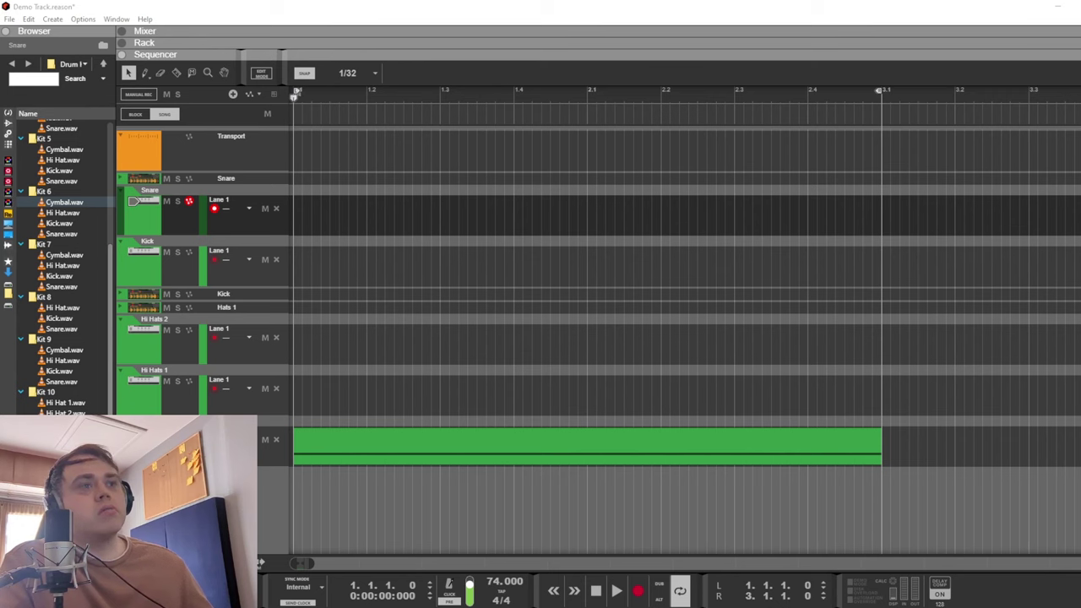
drag(537, 70, 296, 220)
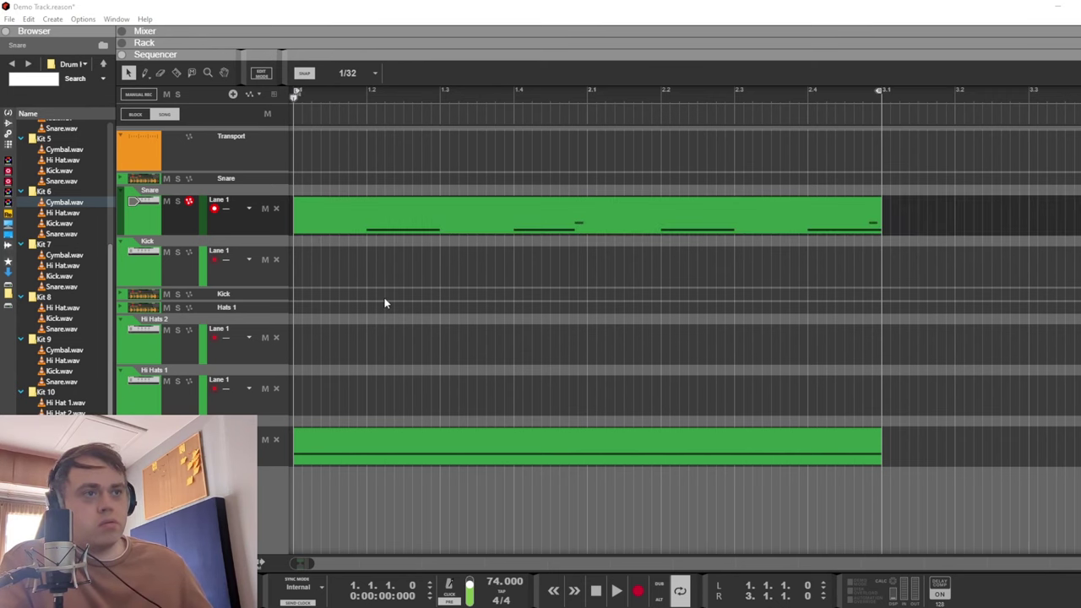
click(405, 308)
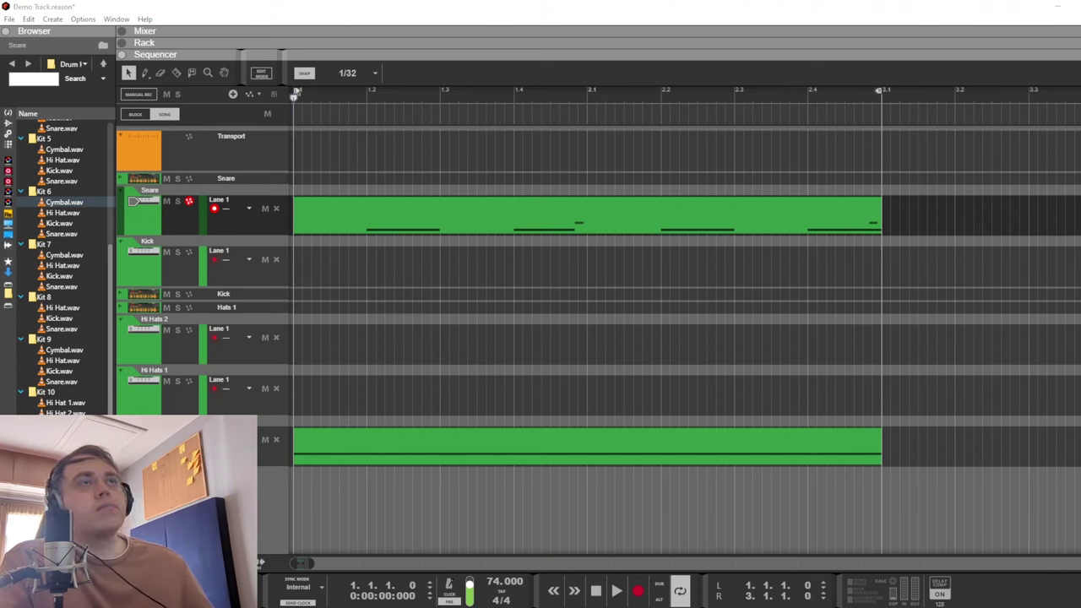
drag(629, 17, 296, 269)
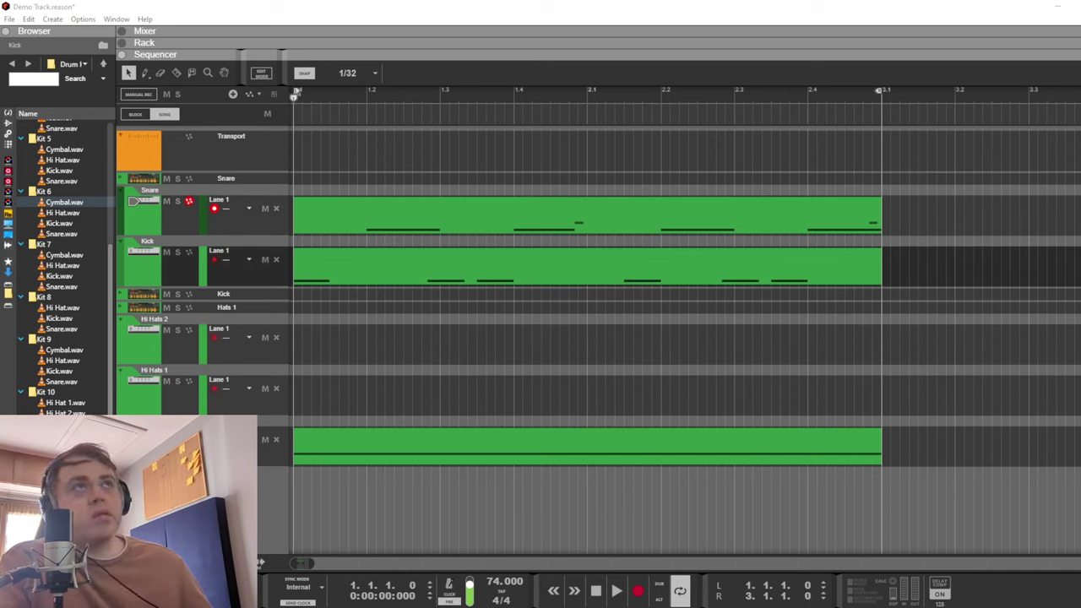
Step: Import new hi-hat clips onto the Hi Hats 2 and Hi Hats 1 tracks at bar 1, checking the notes of the Hi Hats 2 clip
drag(629, 17, 292, 346)
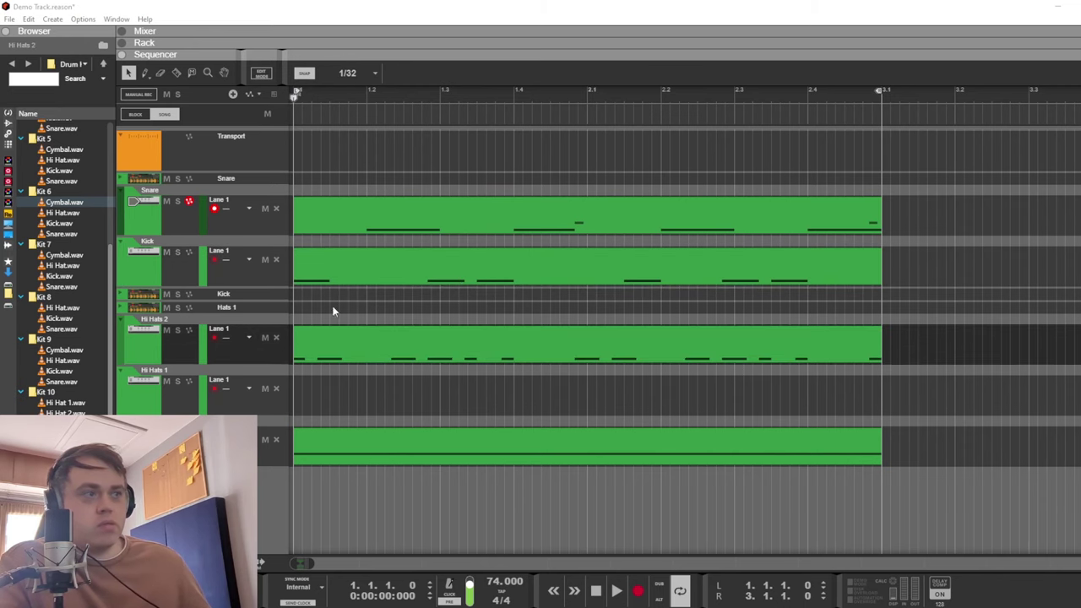
double_click(467, 355)
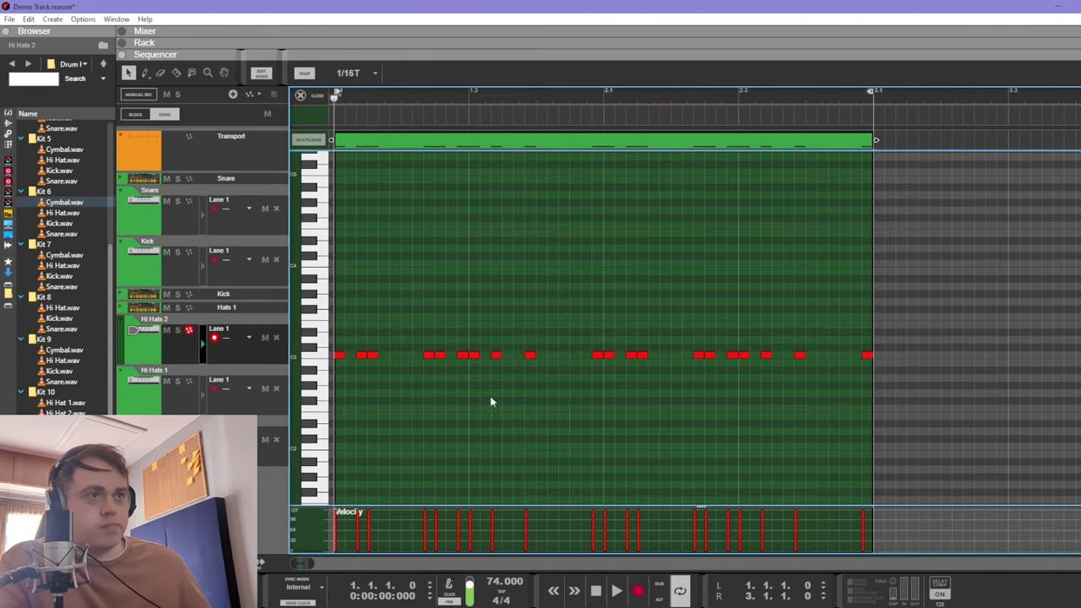
click(314, 96)
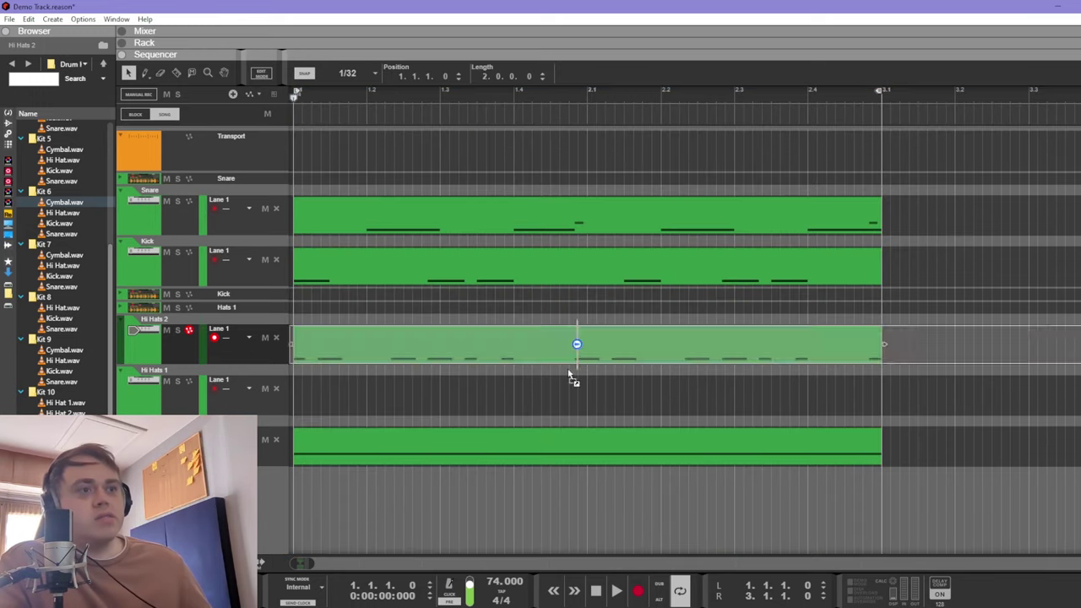
drag(571, 372, 302, 390)
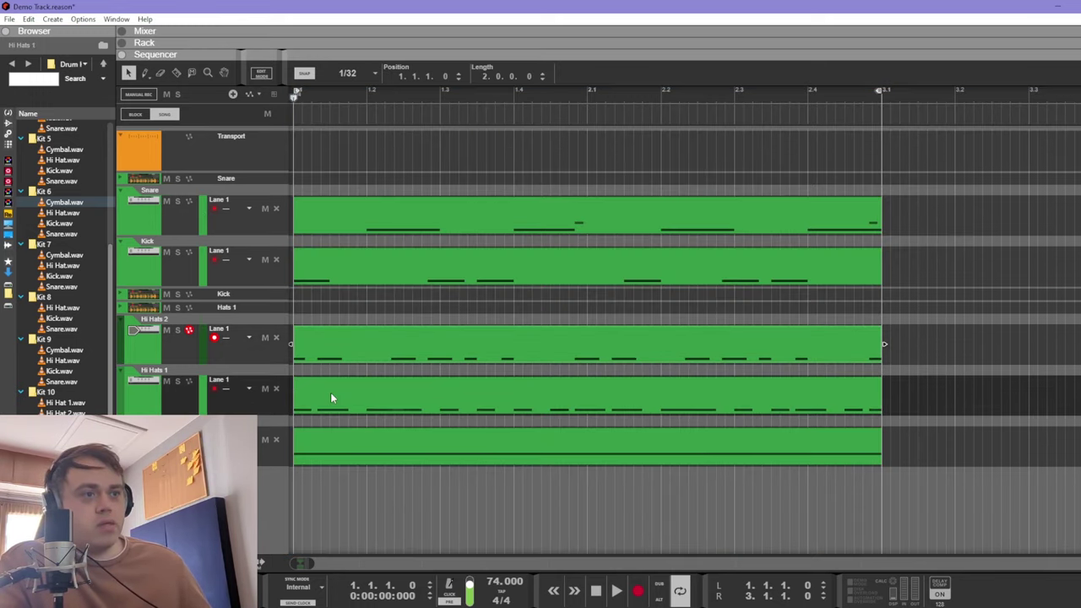
Step: Swap the clips between the Hi Hats 1 and Hi Hats 2 tracks, with both starting at bar 1
double_click(331, 394)
click(312, 96)
drag(485, 410, 521, 394)
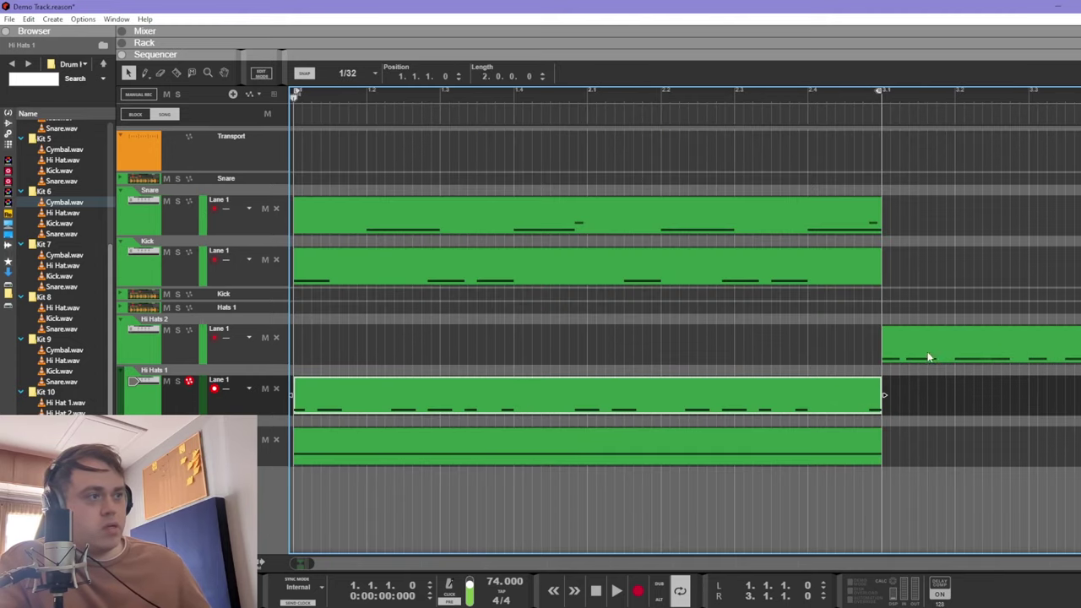
drag(927, 357, 343, 357)
click(1014, 367)
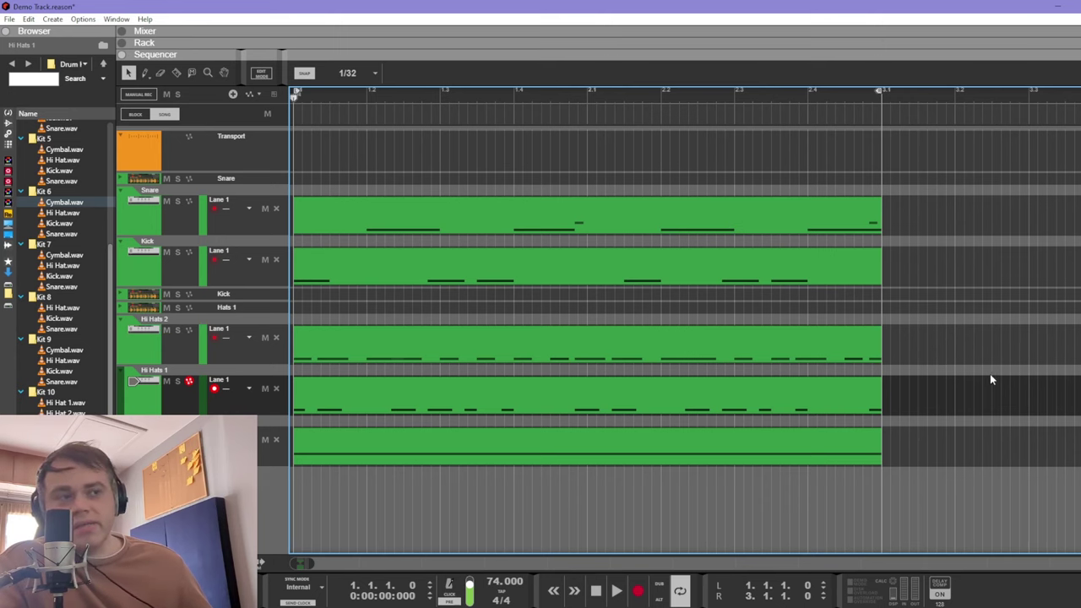
Step: Play back the new drum pattern and check the channel levels in the mixer
key(space)
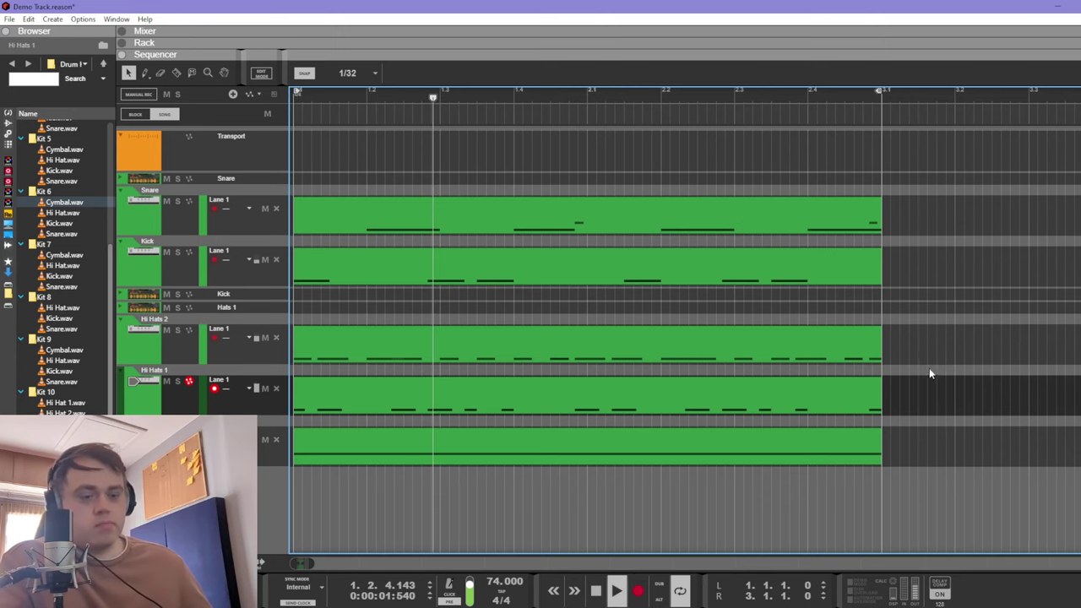
key(F5)
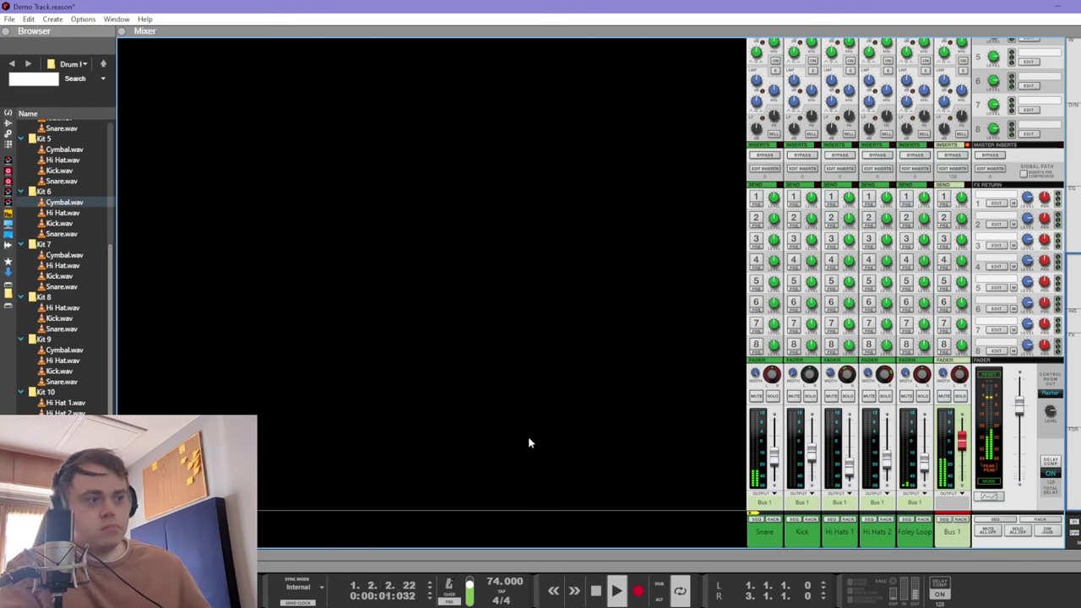
key(space)
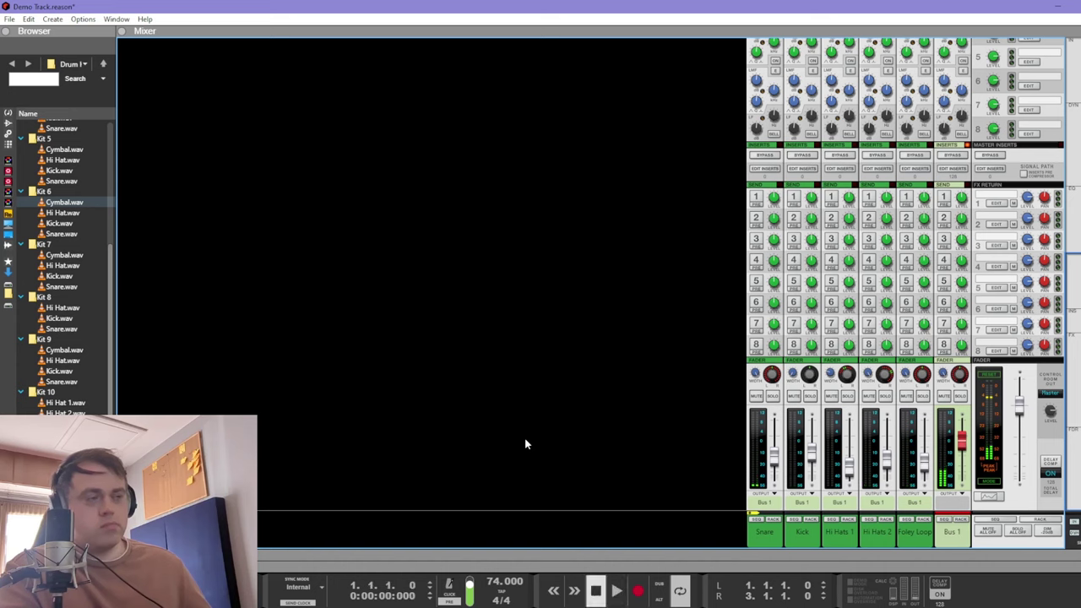
key(F7)
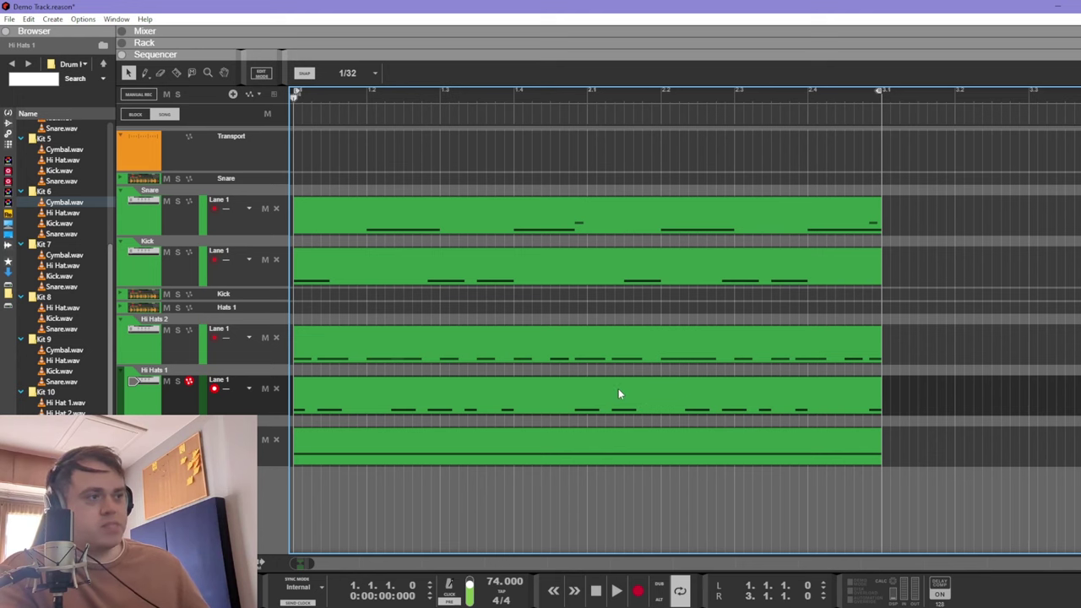
Step: Solo the Snare channel and listen to it while examining the notes of the snare clip
key(F5)
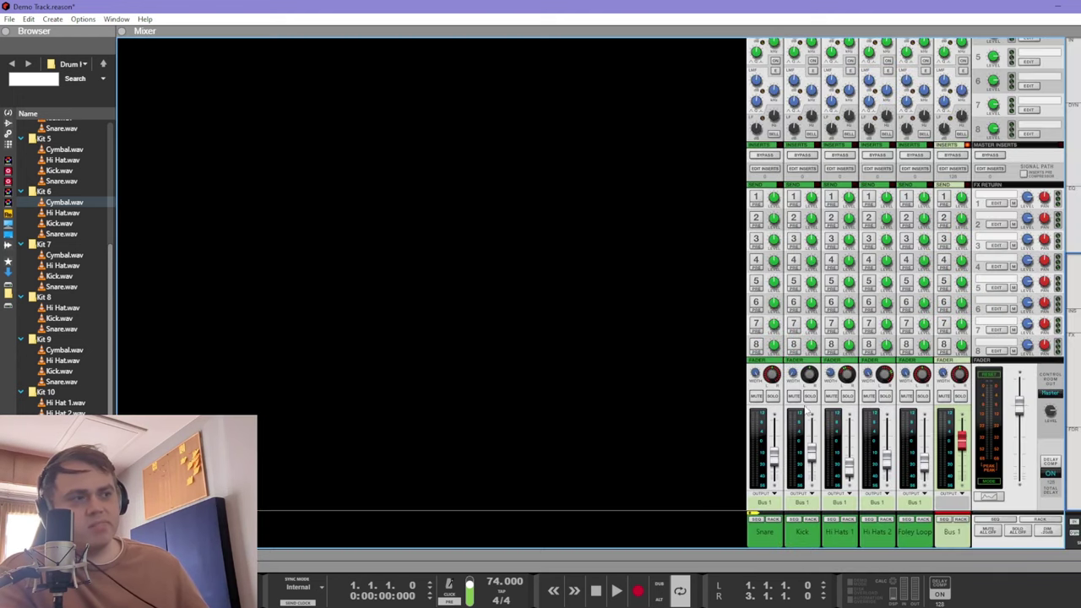
click(775, 397)
key(F7)
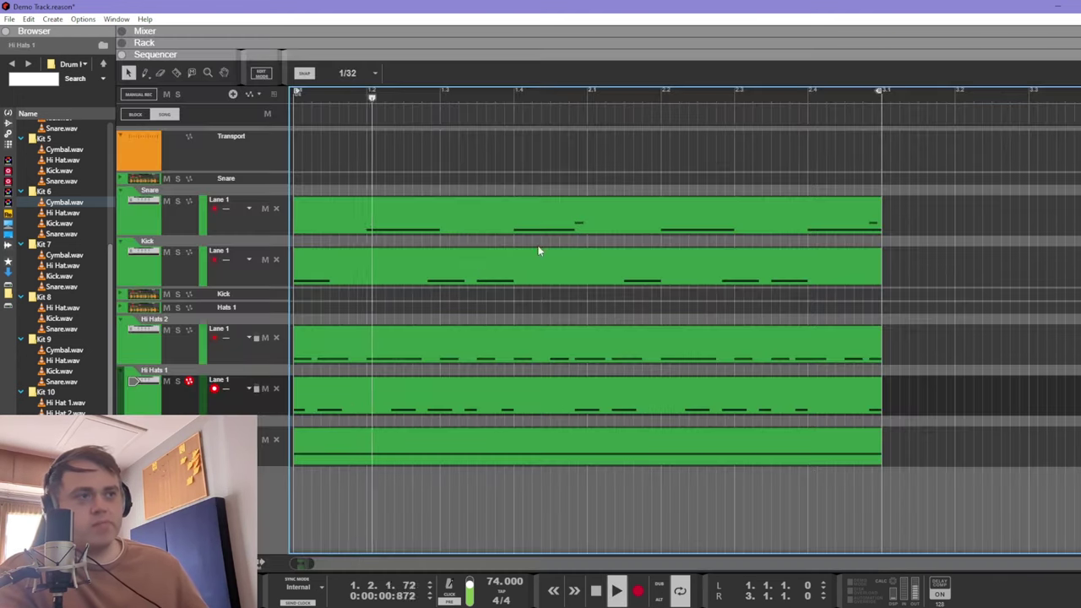
double_click(582, 212)
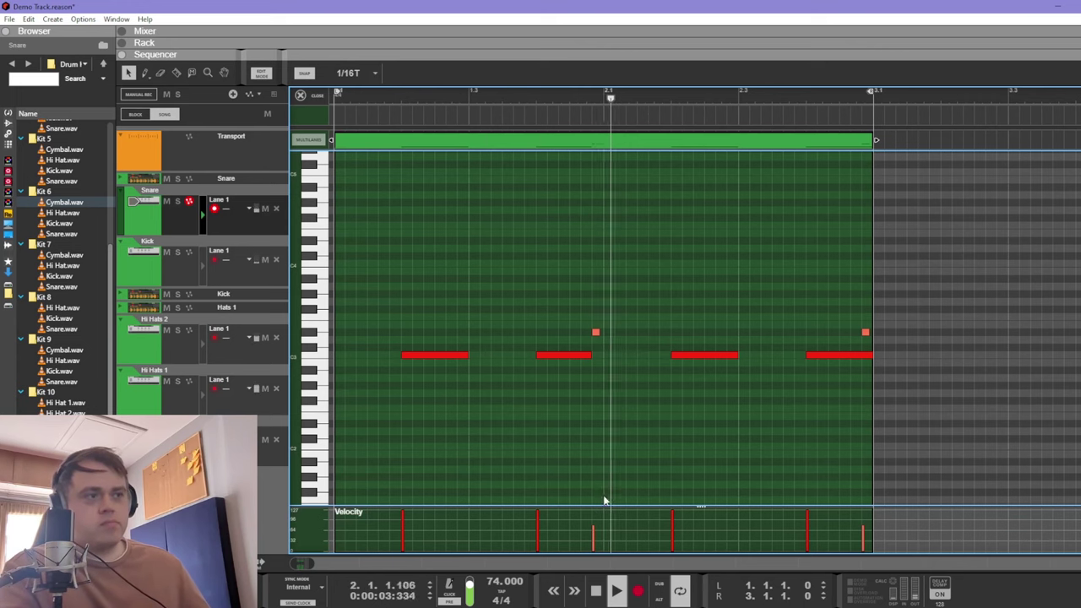
key(space)
Step: Move the two short ghost notes in the snare clip down to C#3 and set their velocity to 61, checking the result by playback
drag(591, 328, 895, 337)
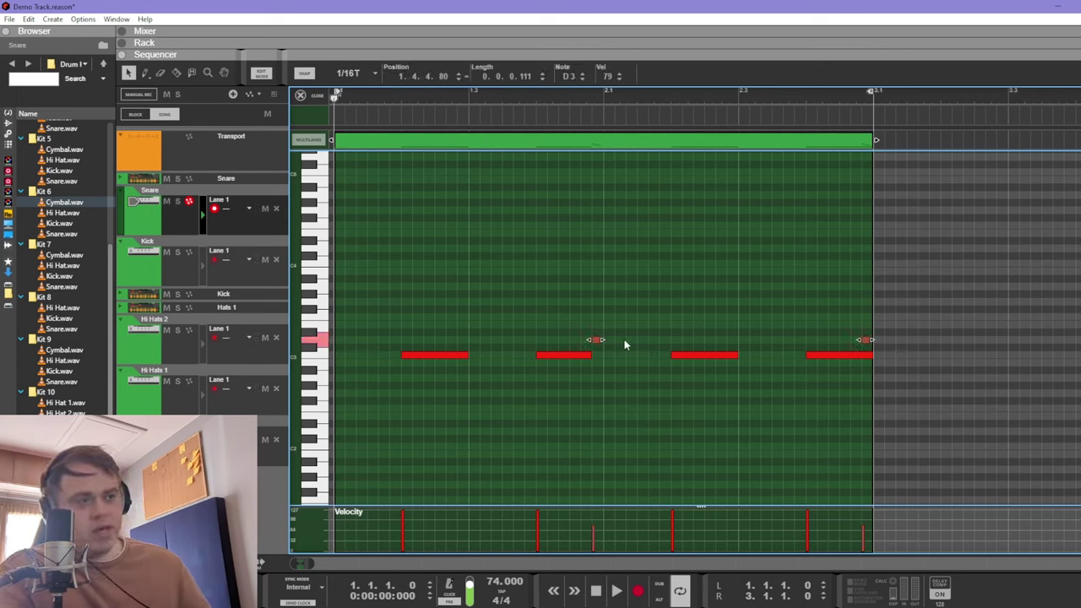
key(w)
click(594, 530)
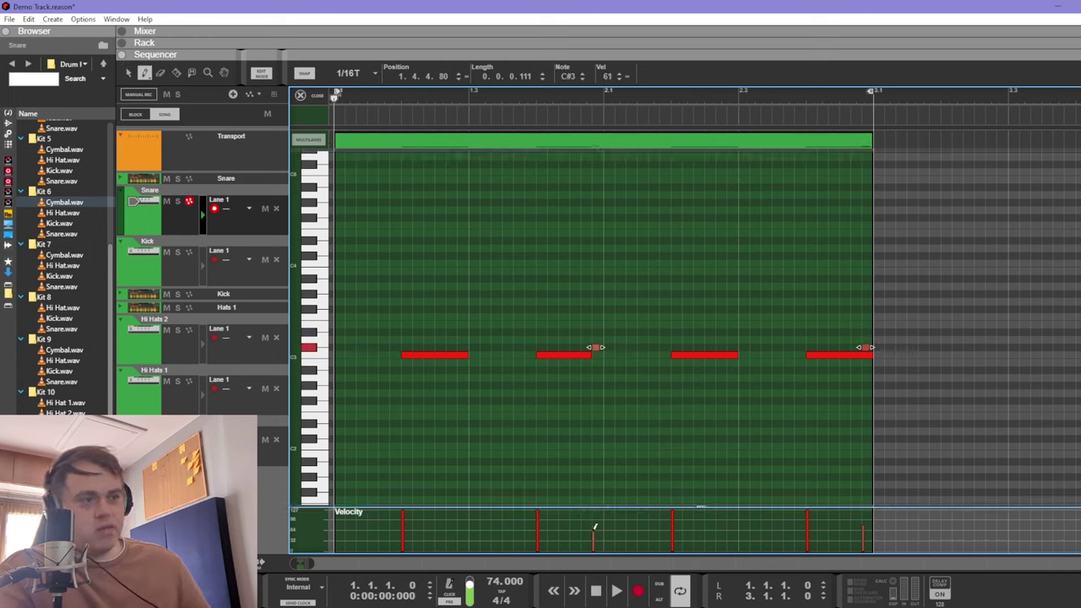
key(space)
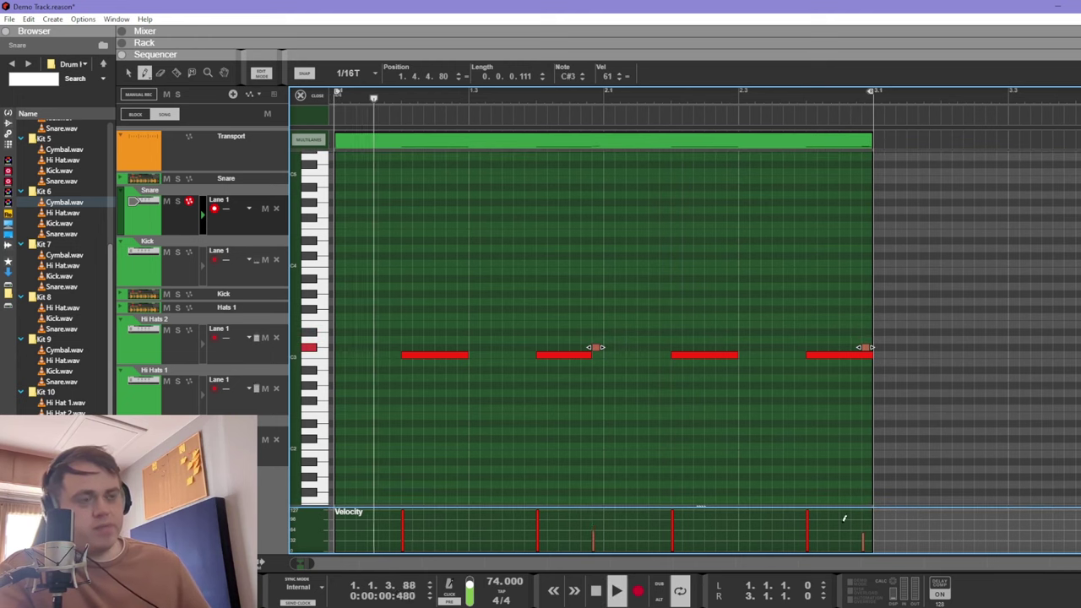
key(q)
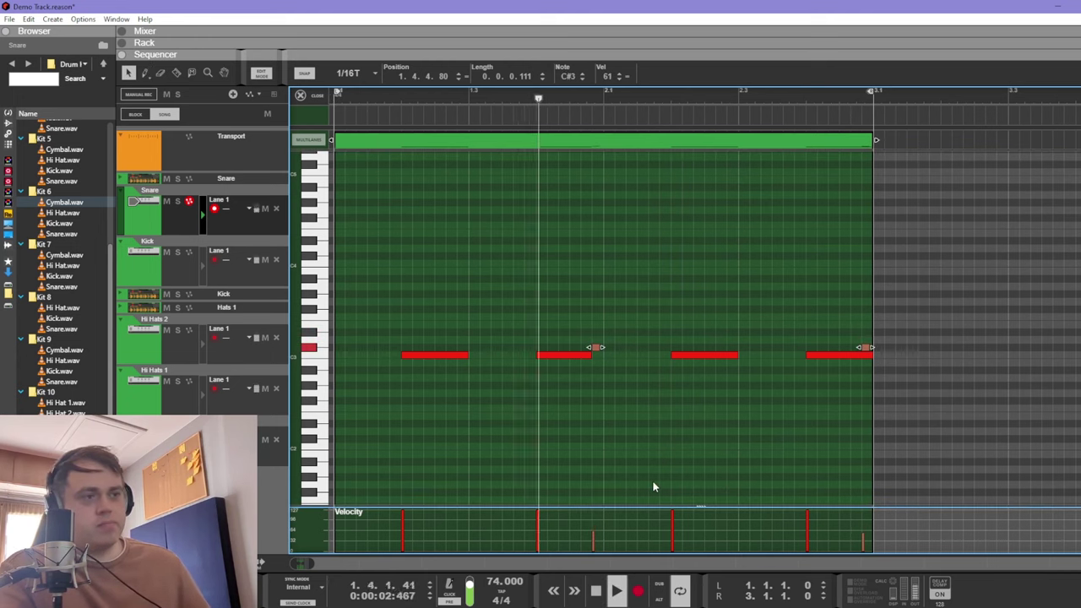
click(619, 474)
key(Escape)
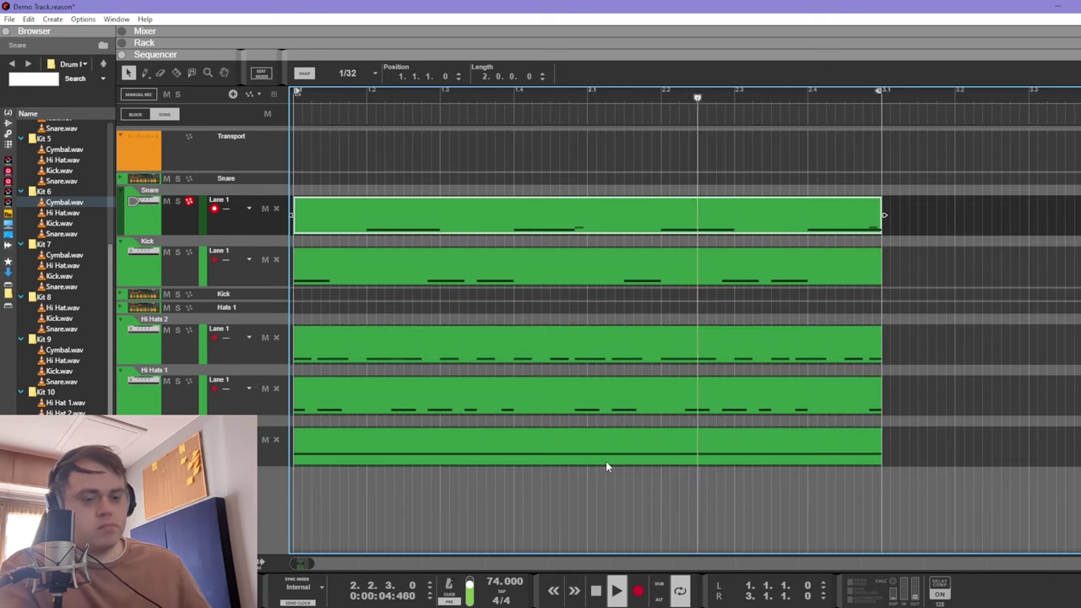
key(space)
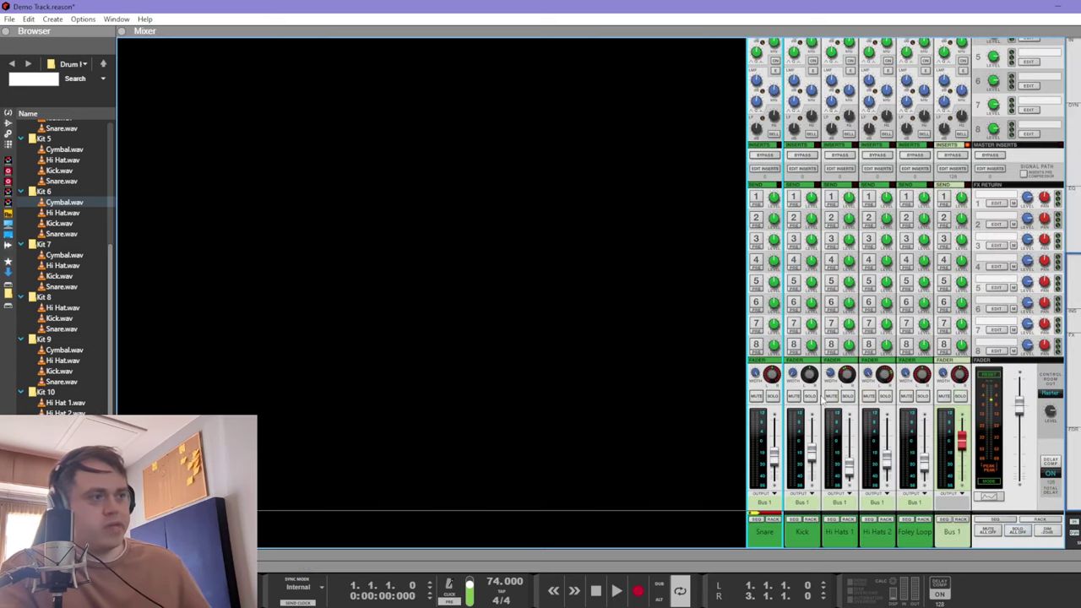
Step: Solo the Kick channel and listen to it while examining the notes and velocities of the kick clip
click(810, 396)
key(space)
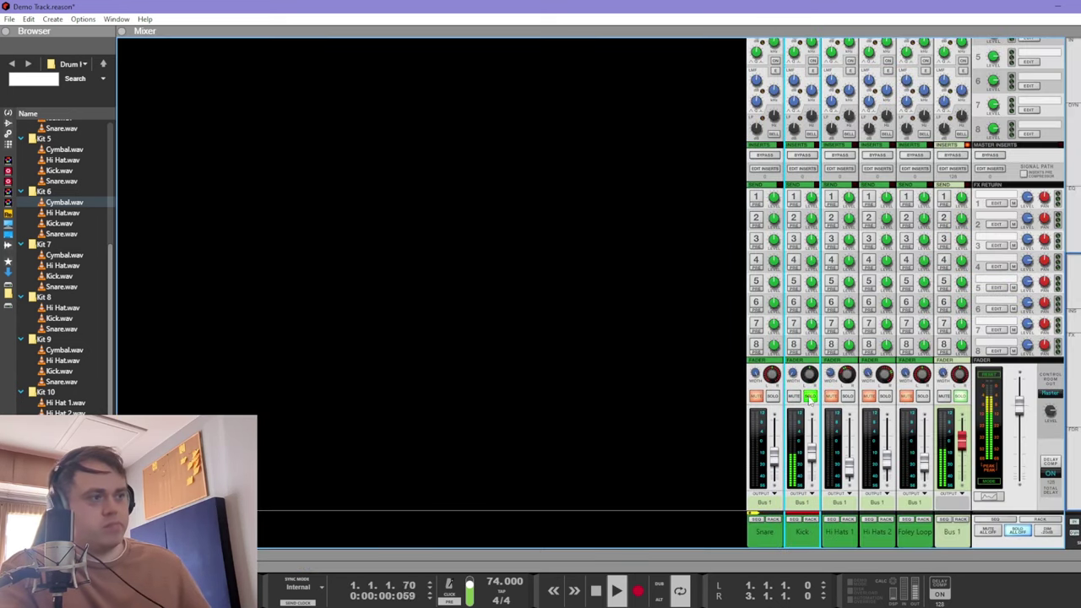
key(F6)
key(F7)
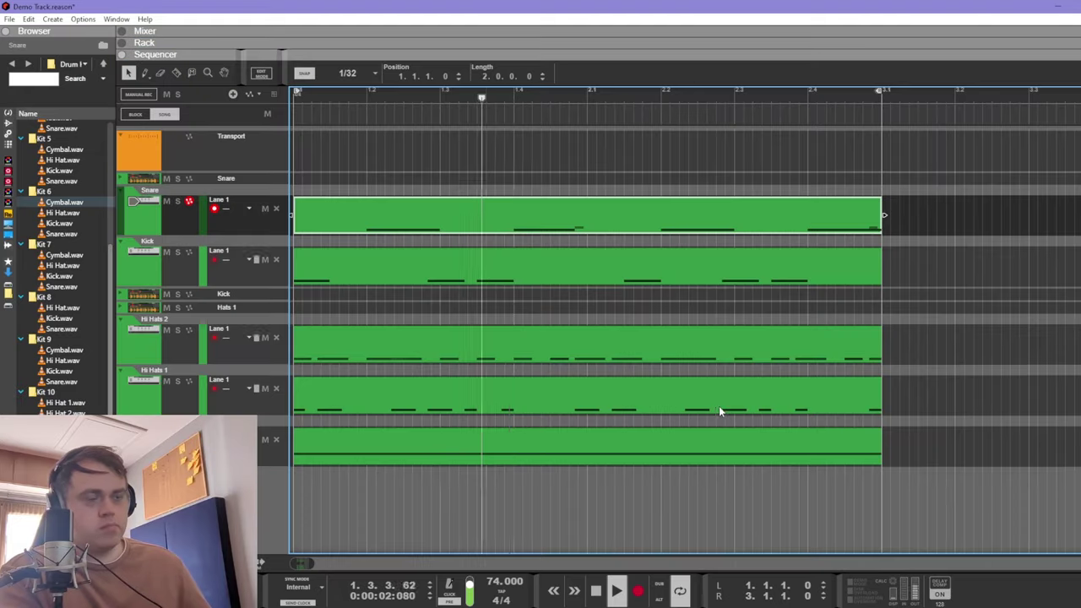
double_click(631, 268)
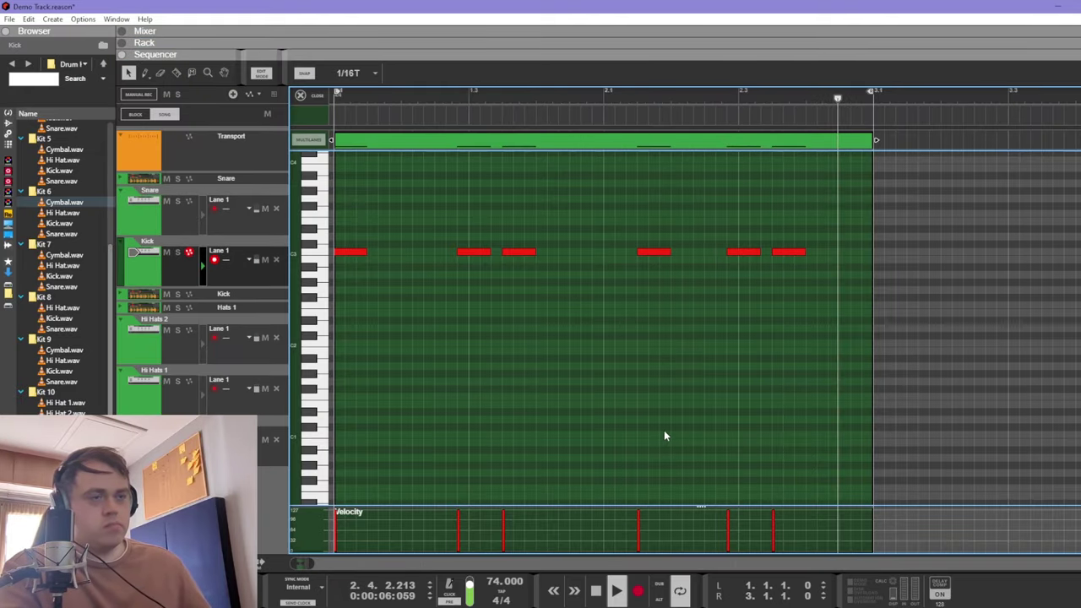
key(ctrl+e)
key(space)
key(F5)
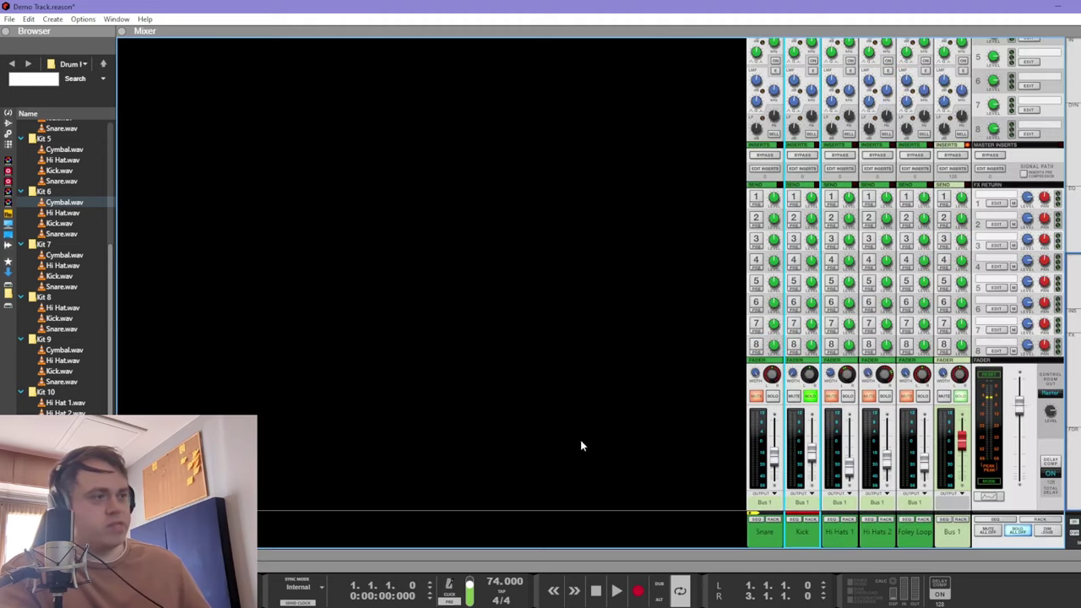
Step: Switch the solo from Kick to Hi Hats 1 and play it back, examining the notes of the Hi Hats 2 clip
click(811, 397)
click(847, 396)
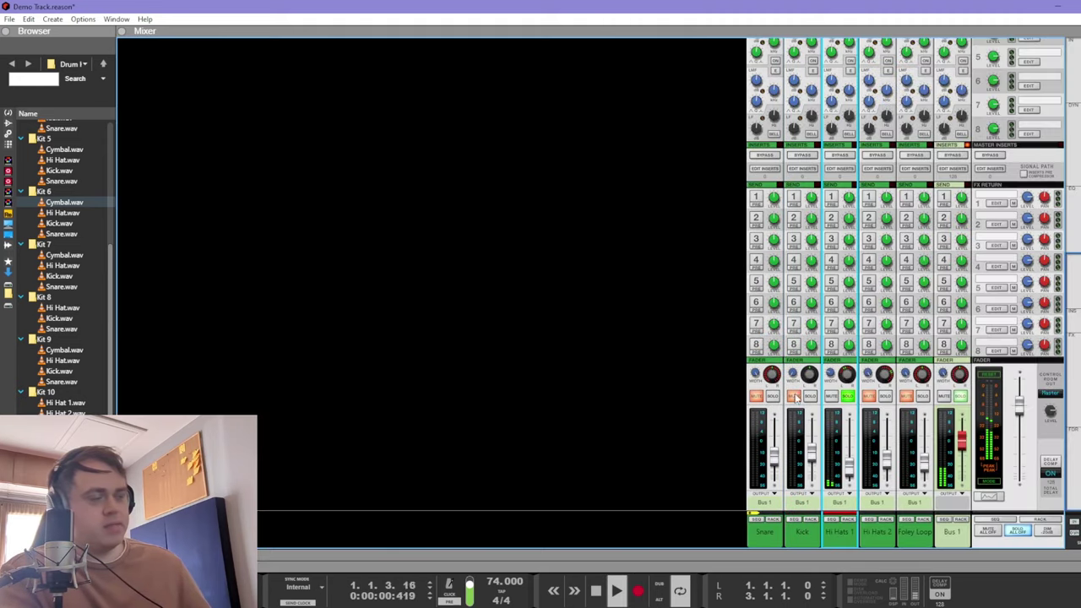
key(F7)
click(477, 346)
key(ctrl+e)
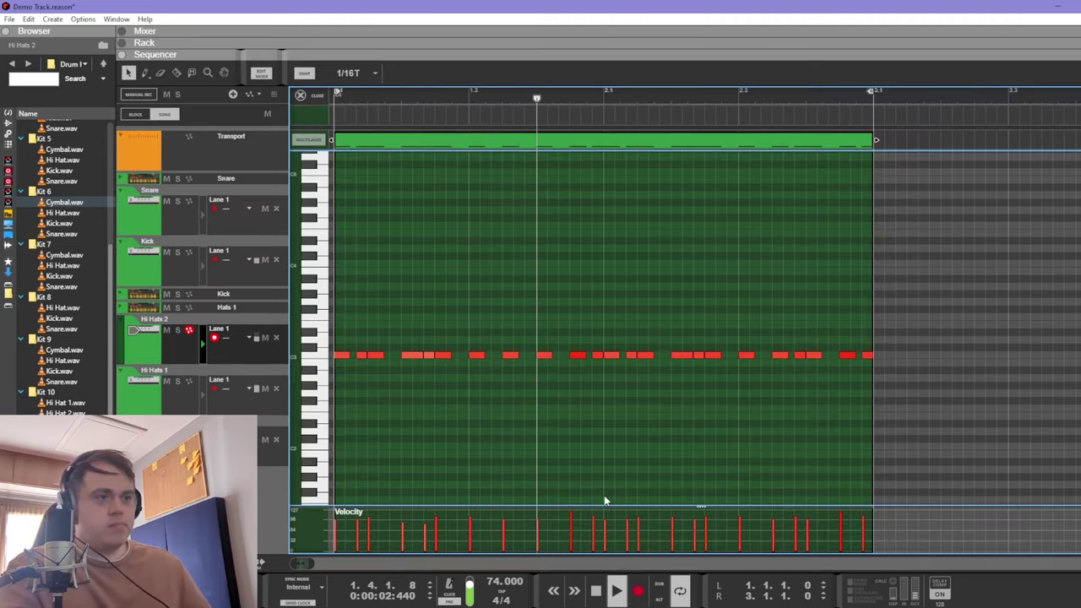
key(ctrl+e)
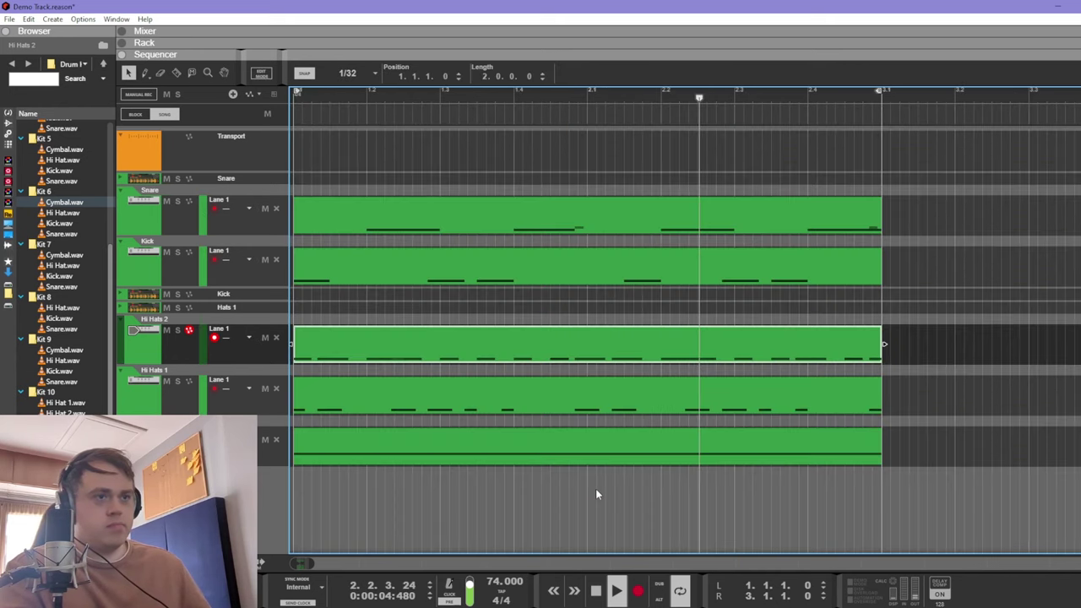
key(space)
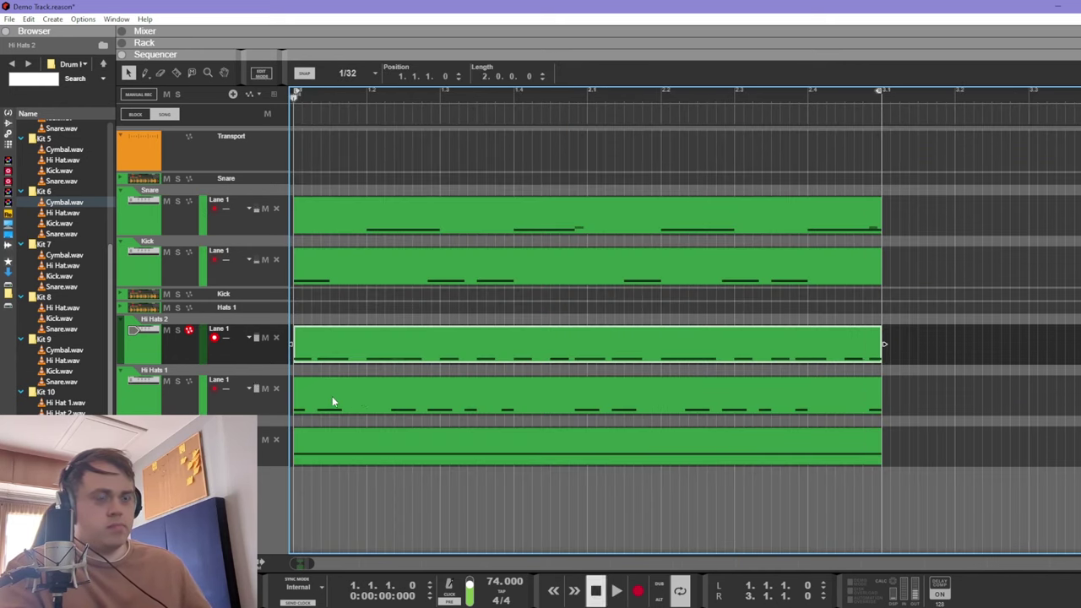
Step: Swap the clips between the Hi Hats 1 and Hi Hats 2 tracks again, both starting at bar 1
drag(332, 396, 962, 341)
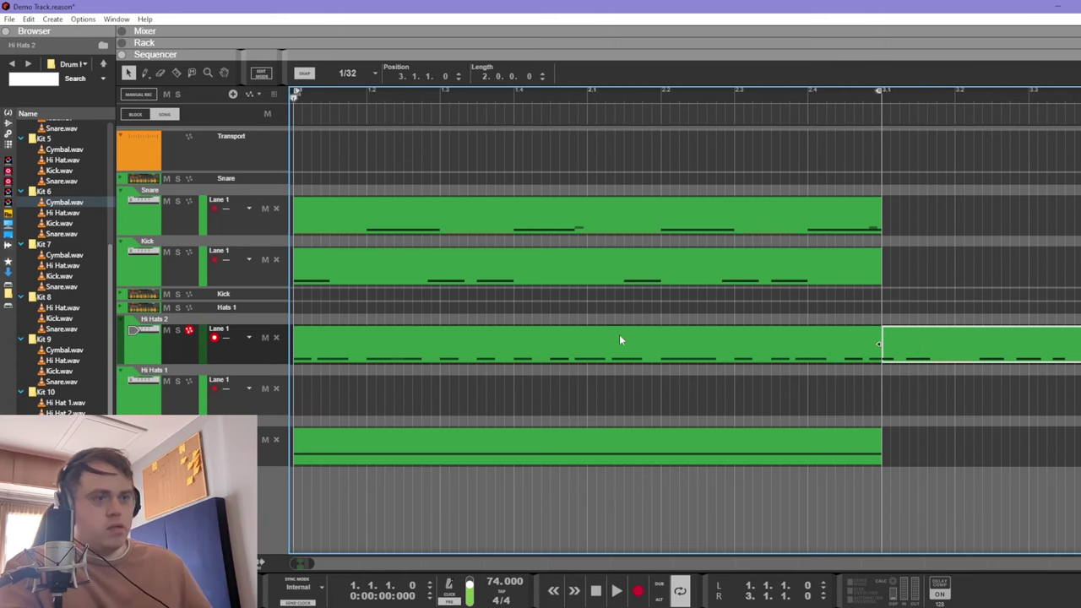
drag(619, 339, 553, 413)
drag(1028, 354, 398, 352)
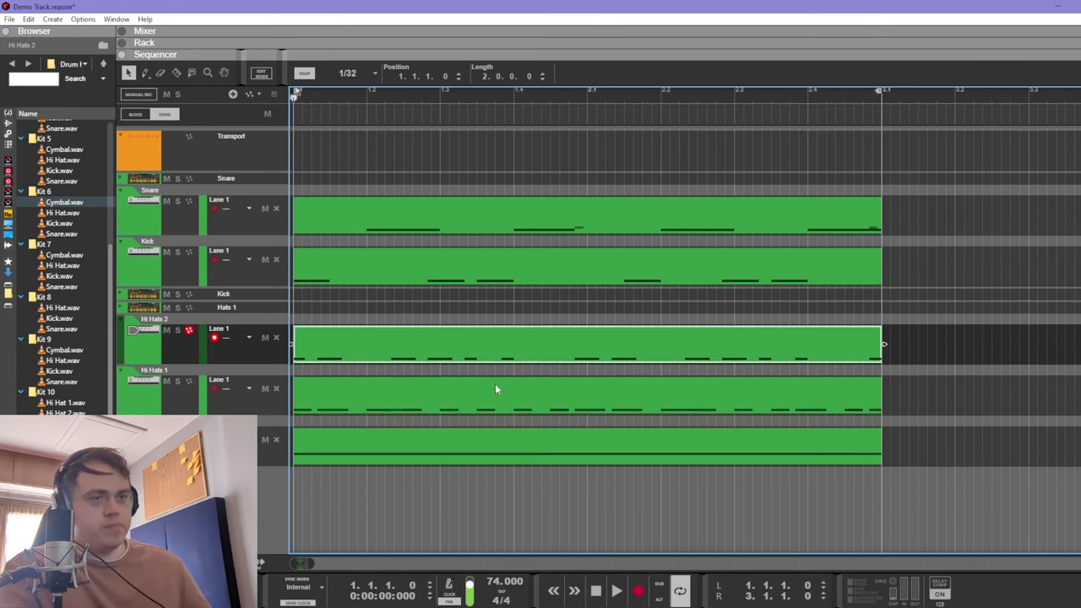
Step: Listen to the soloed Hi Hats 1 track and check the notes and velocities of its swapped clip
key(space)
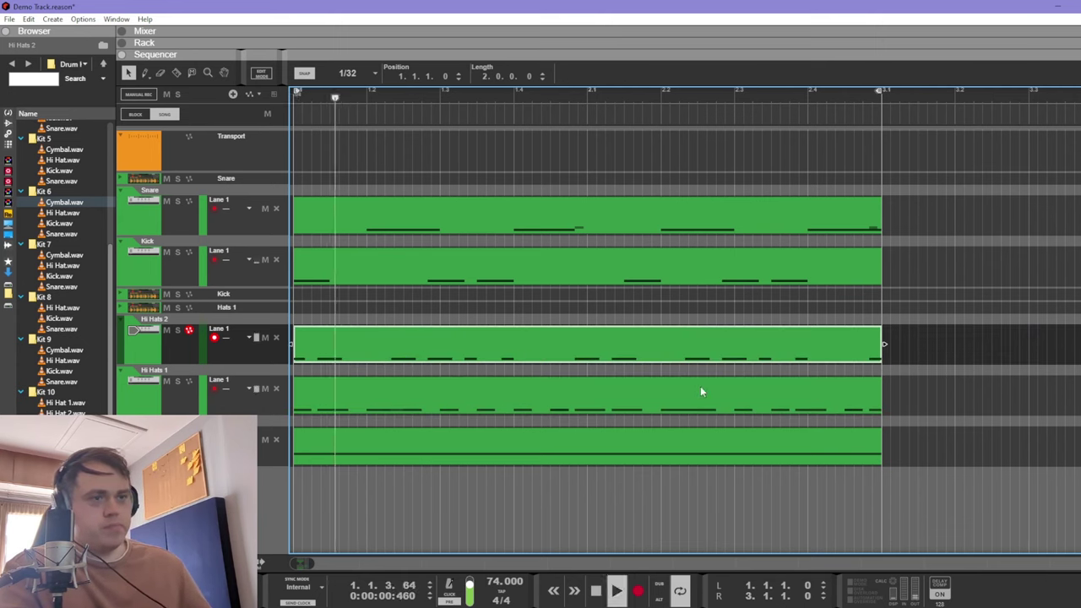
double_click(475, 411)
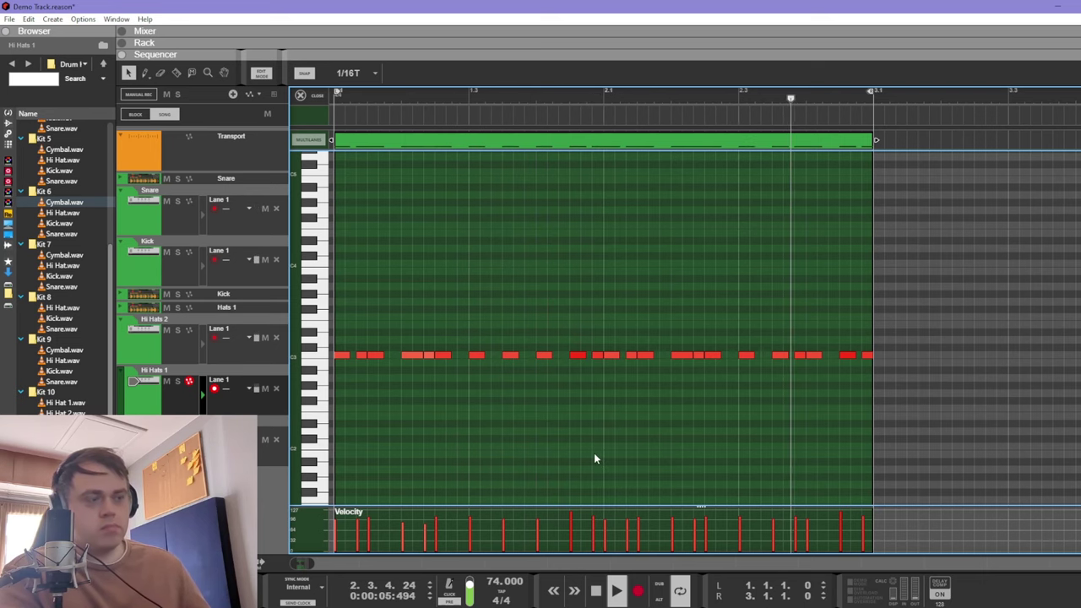
key(F5)
key(space)
Step: Listen to Hi Hats 2, Hi Hats 1 and Foley Loop soloed together and look over their devices in the rack
click(886, 396)
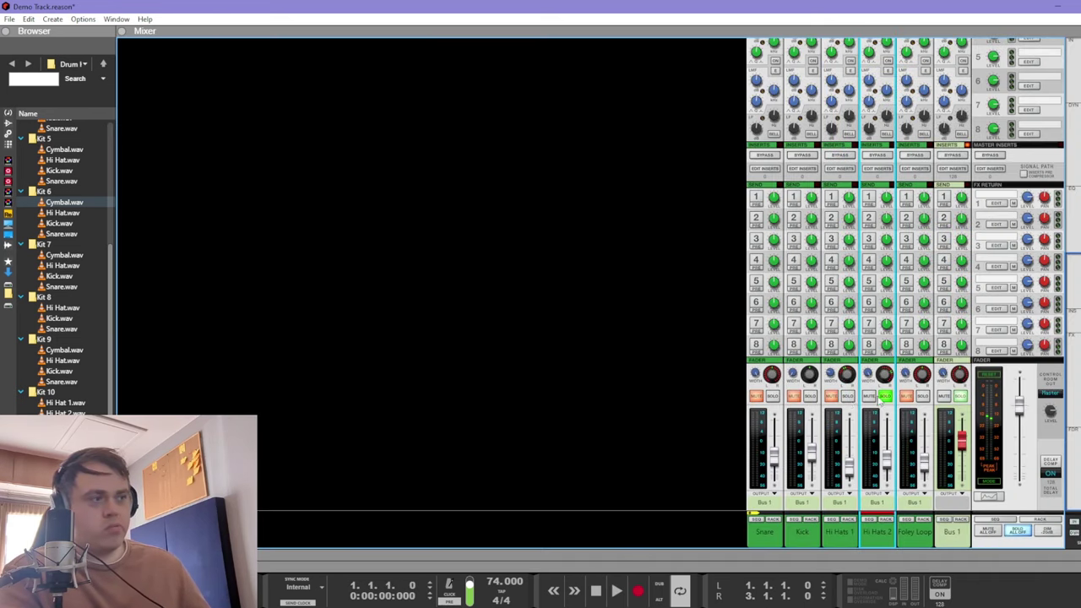
click(848, 396)
click(924, 396)
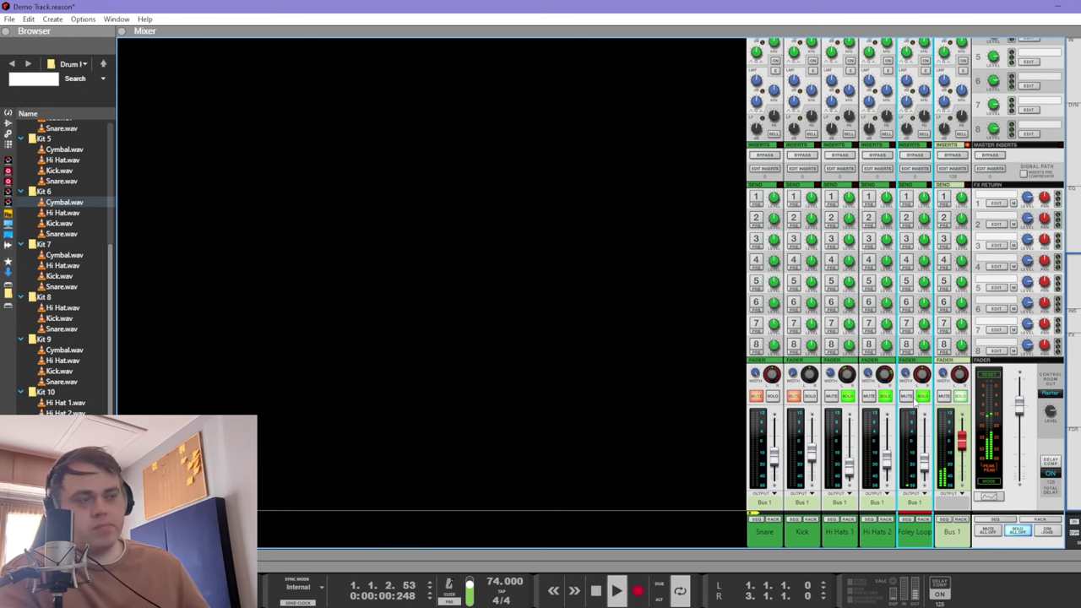
key(F6)
scroll(507, 403, up, 2)
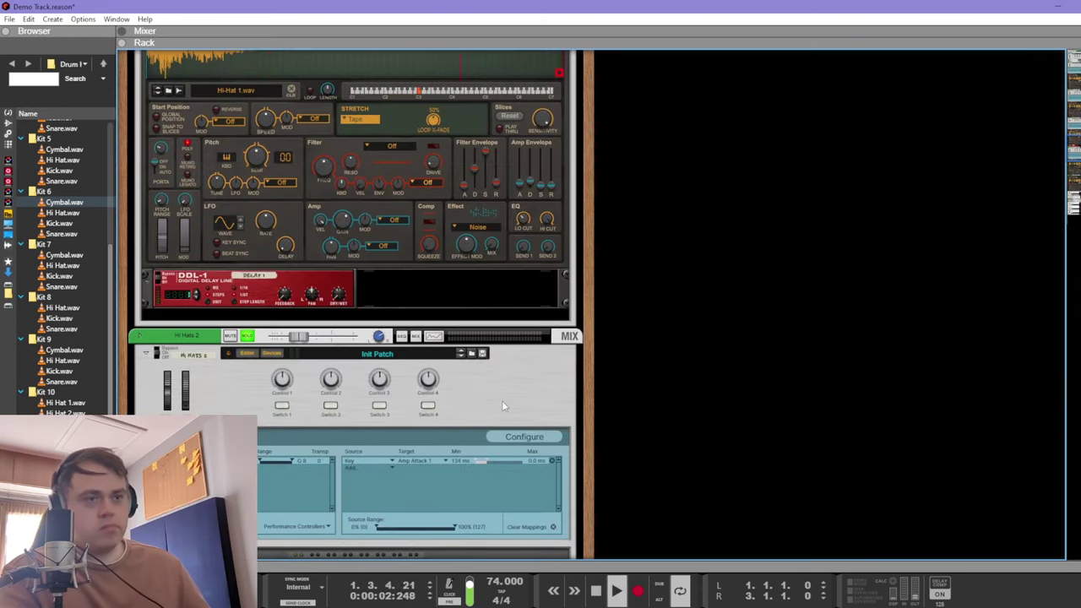
scroll(502, 401, down, 4)
Step: Lower the Hi Hats 2 channel level to about -28.81 dB while listening to it alone, and clear all solos
key(F5)
click(848, 396)
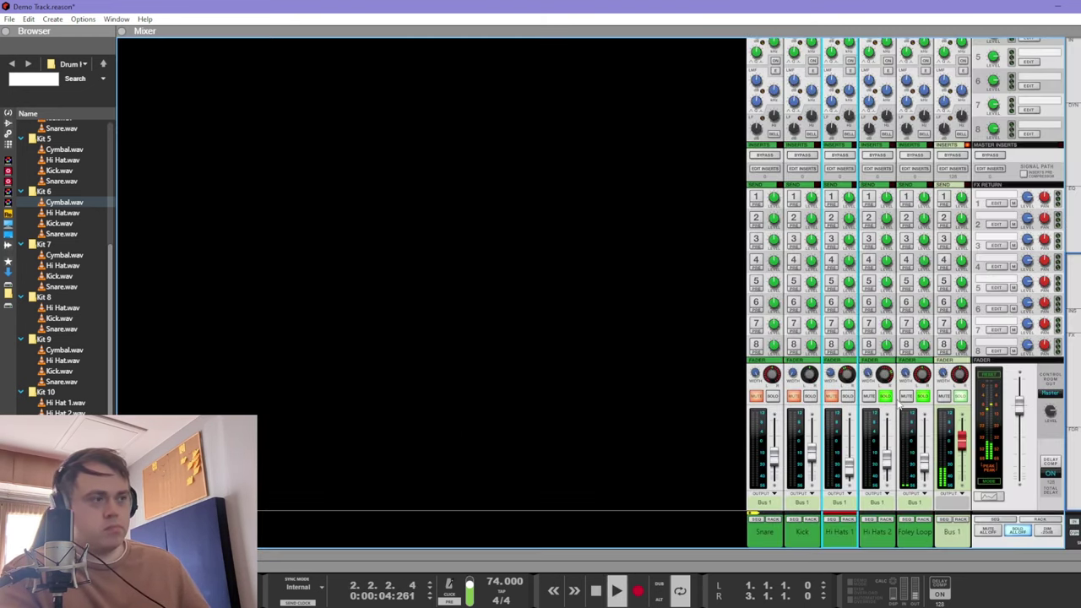
click(922, 396)
click(889, 470)
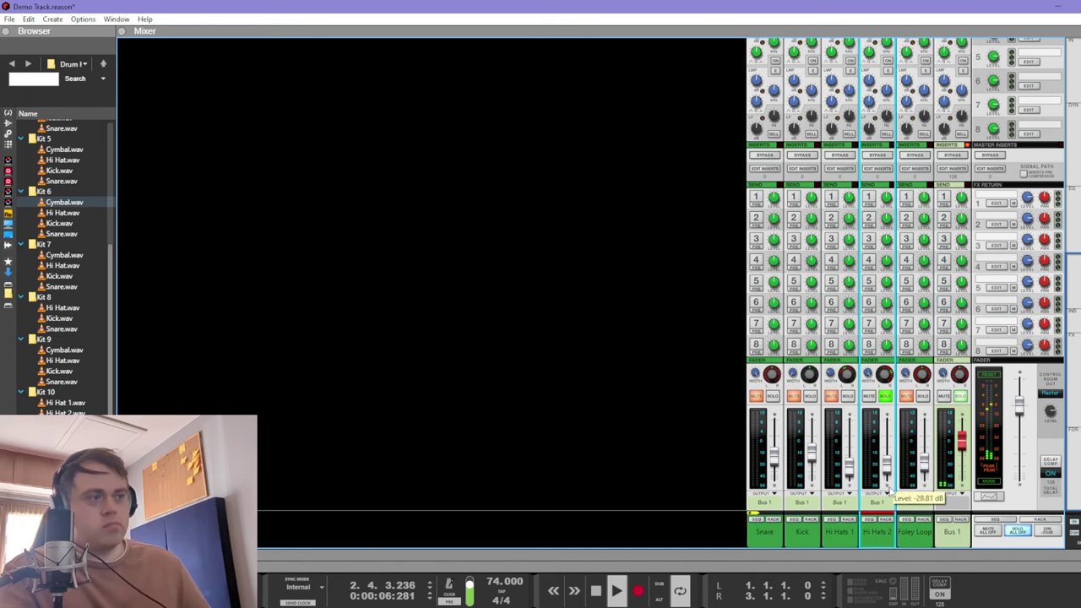
key(space)
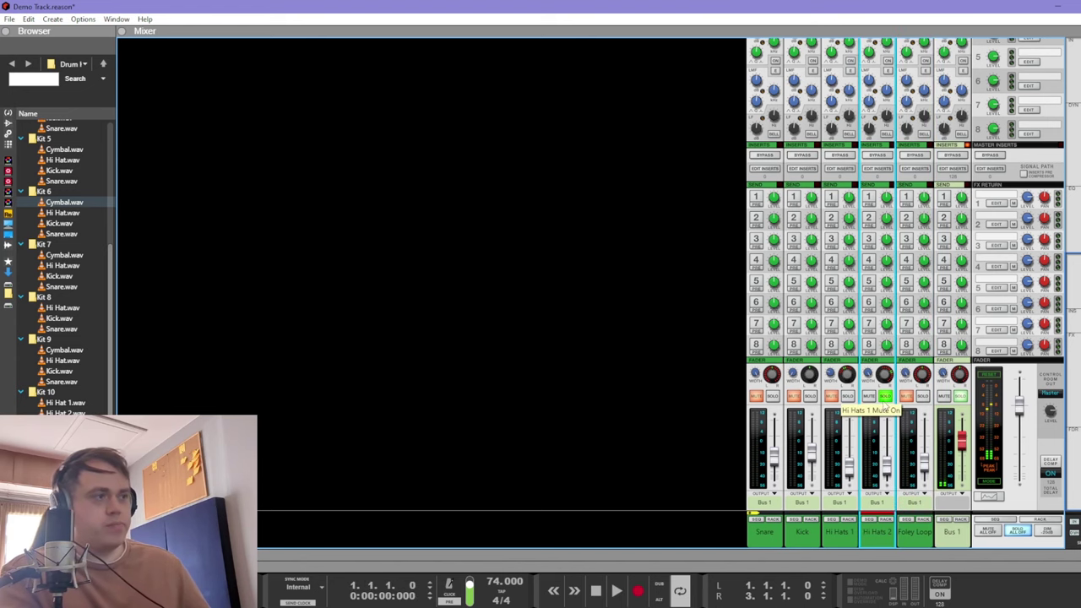
click(886, 396)
Step: Audition other foley samples and load Foley Loop 9 - 100BPM into the Foley Loop track's Mimic sampler
key(F6)
scroll(371, 355, down, 8)
scroll(369, 351, up, 2)
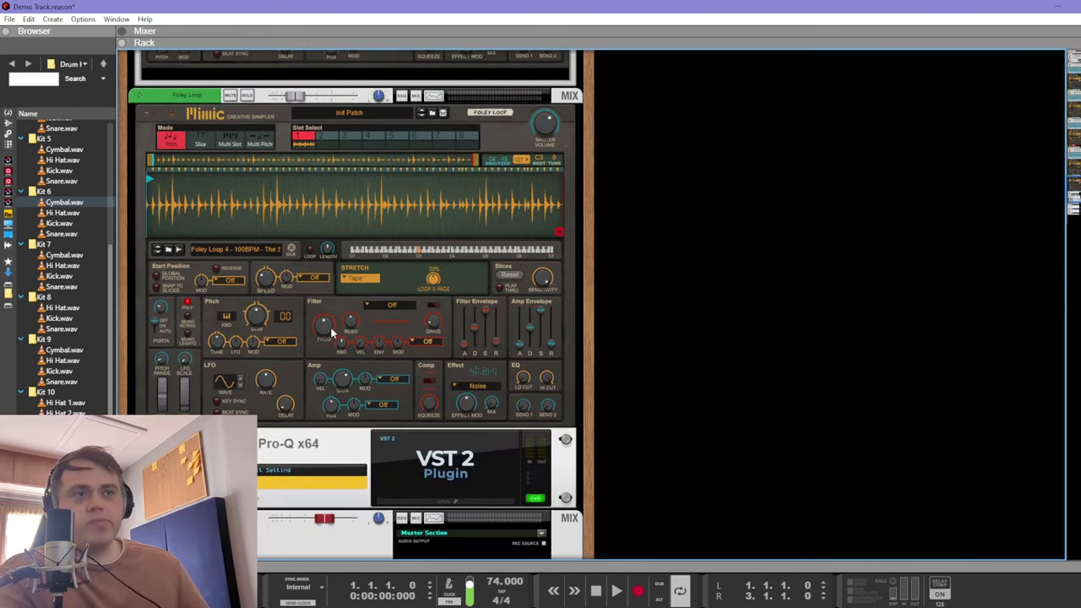
click(174, 251)
click(90, 147)
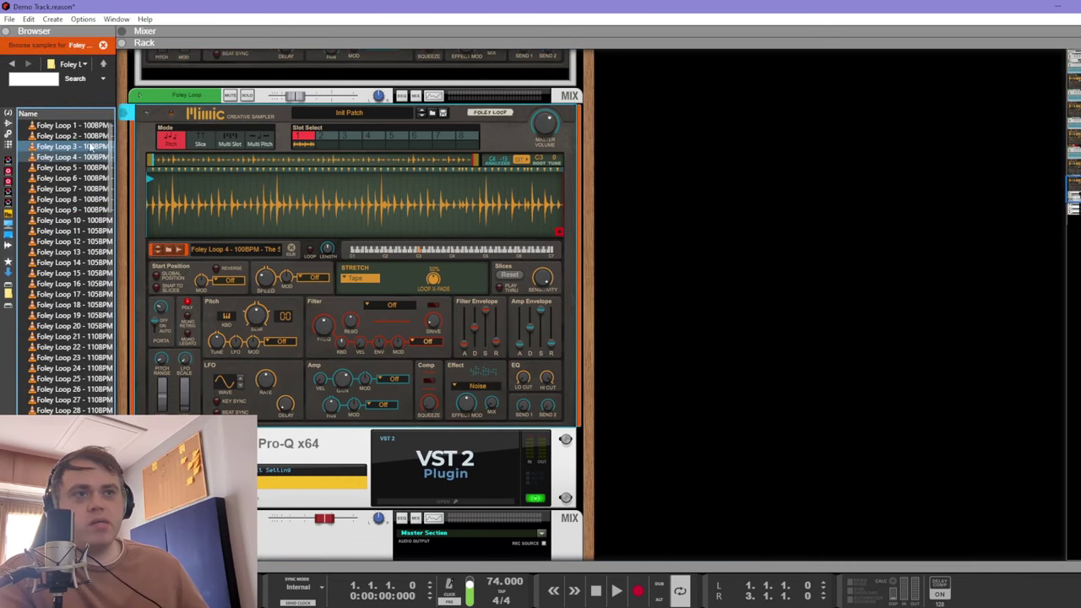
click(64, 188)
click(61, 209)
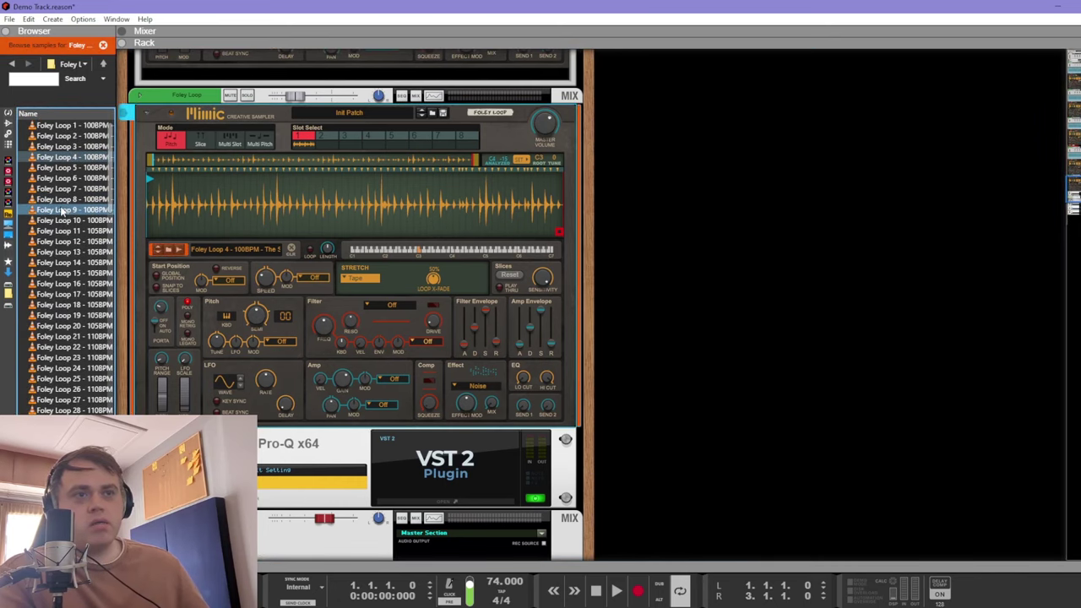
drag(61, 211, 213, 213)
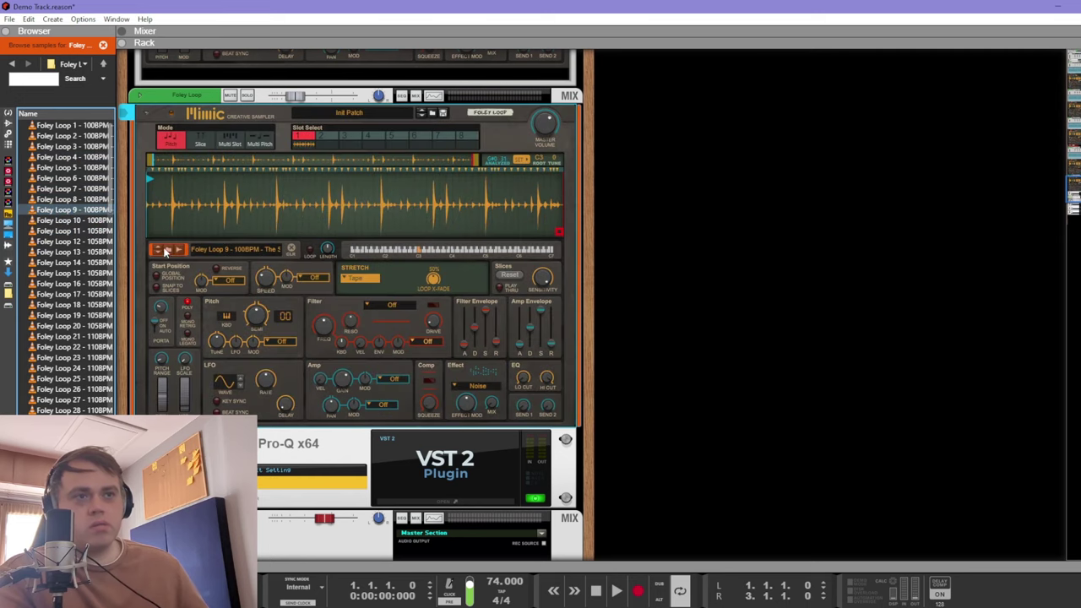
Step: Return the browser to the drum kits folder and play the full pattern while viewing the mixer and the sequencer's clip arrangement
click(870, 398)
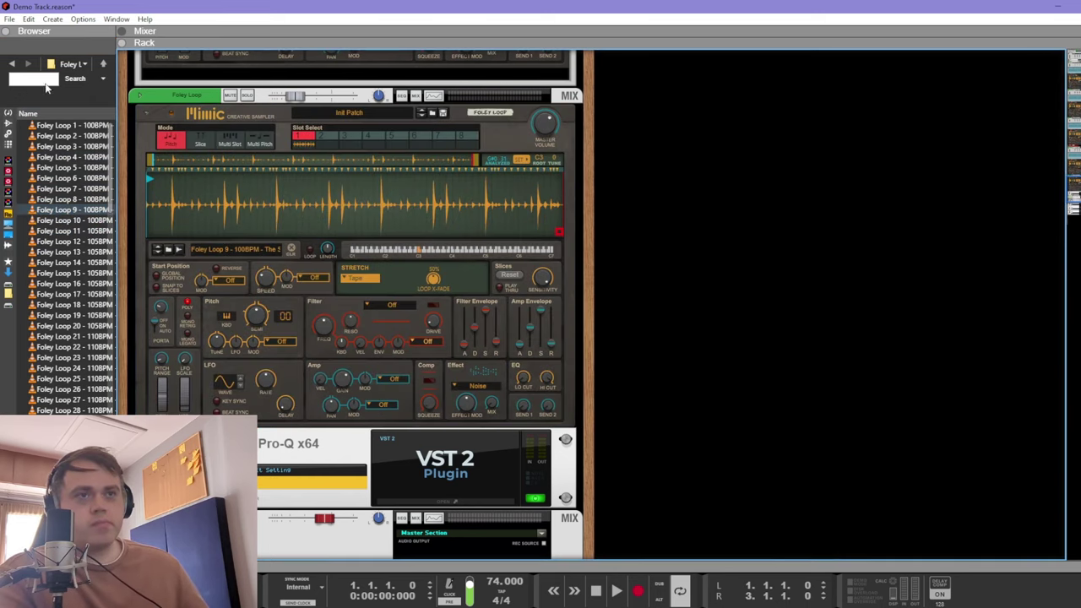
click(13, 64)
key(space)
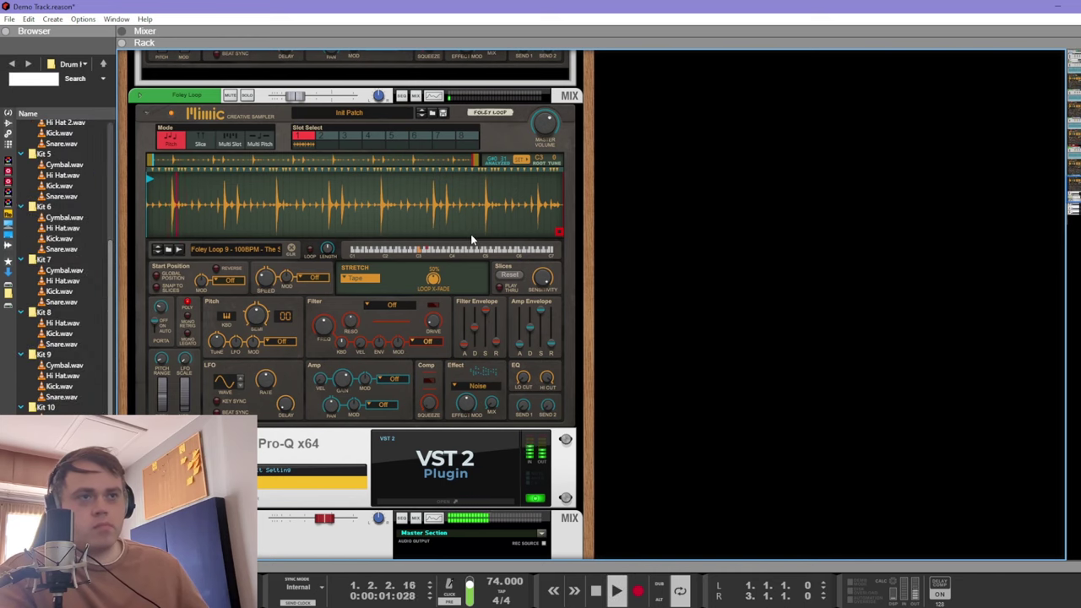
key(F5)
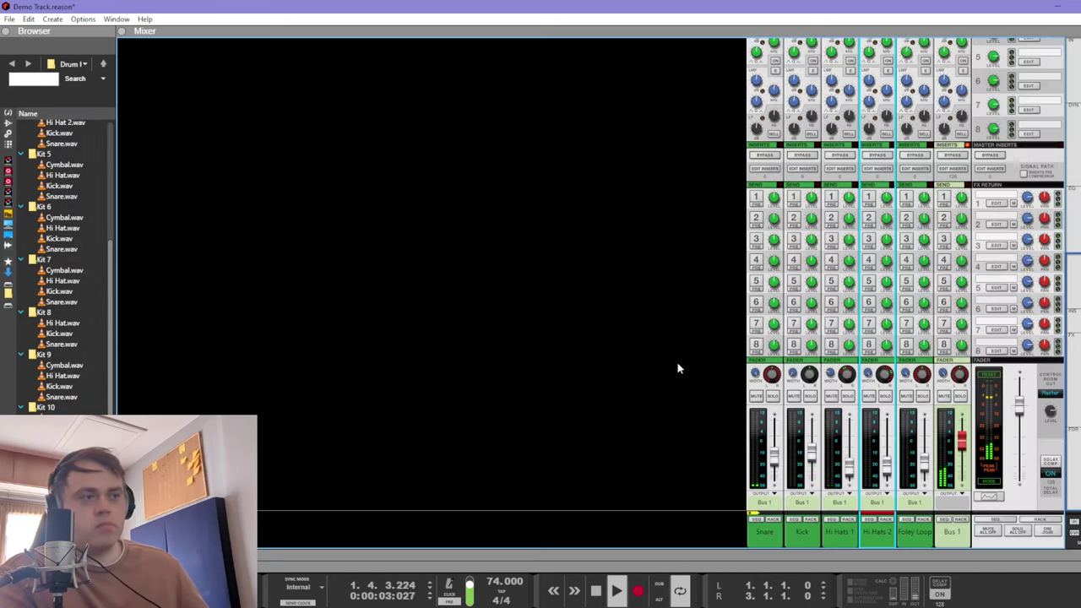
key(F7)
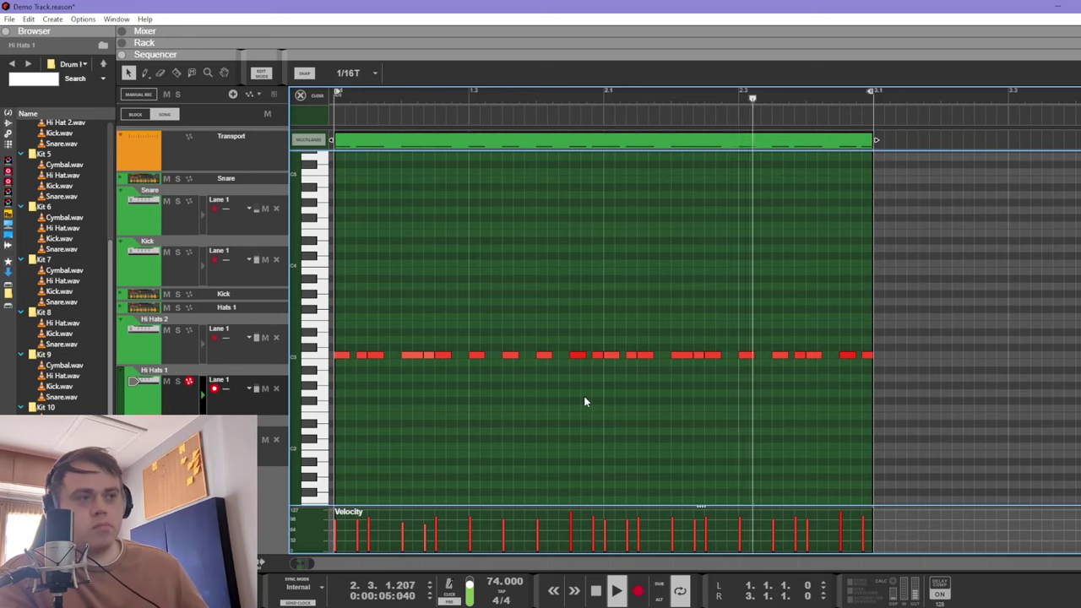
key(shift+Tab)
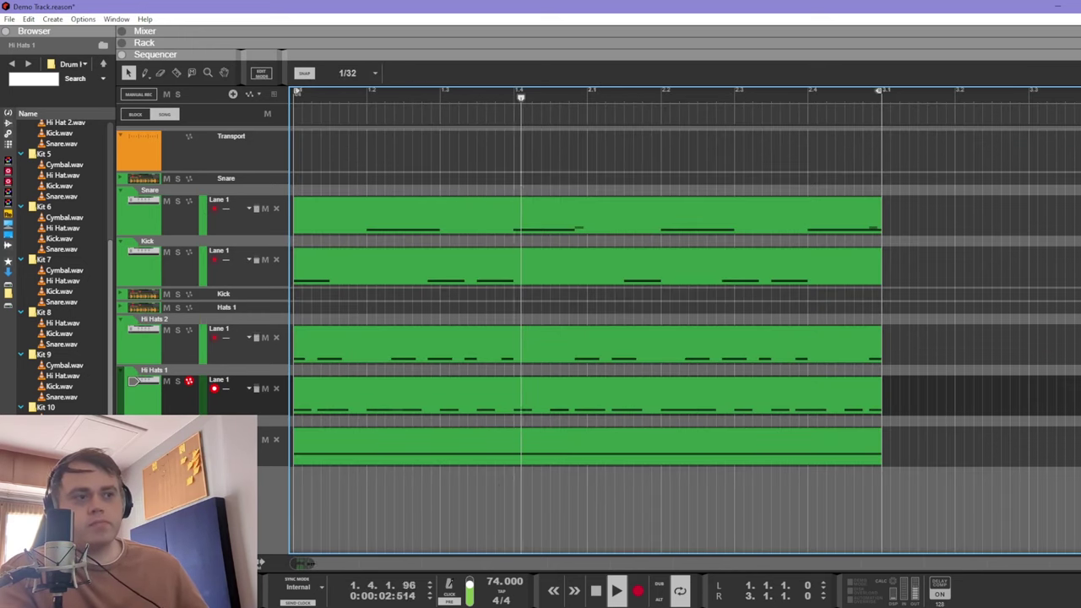
mouse_move(313, 563)
mouse_down()
mouse_move(331, 564)
mouse_move(312, 563)
mouse_up()
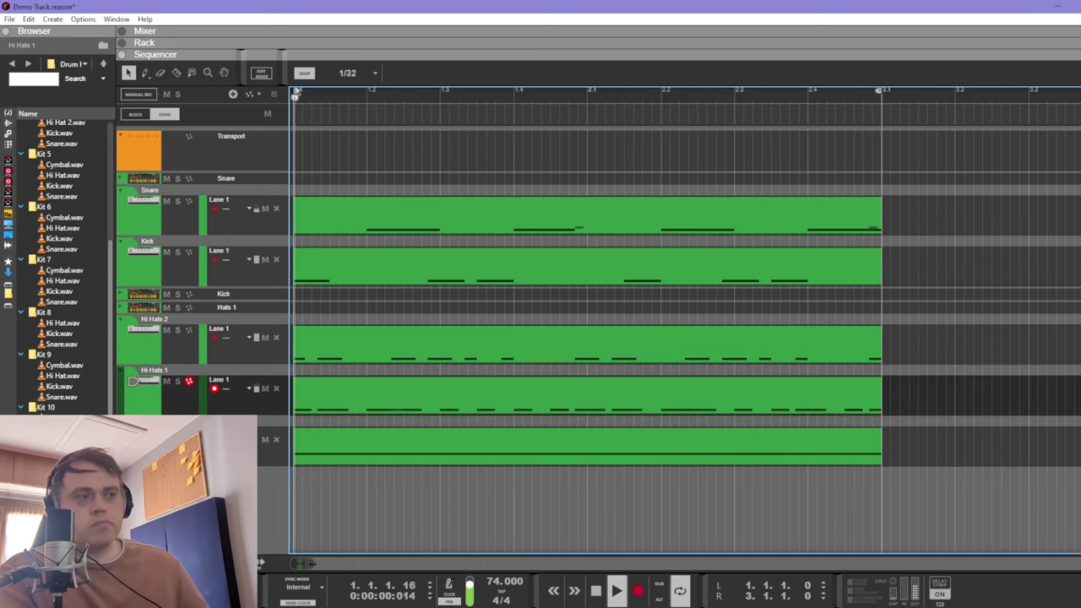
key(space)
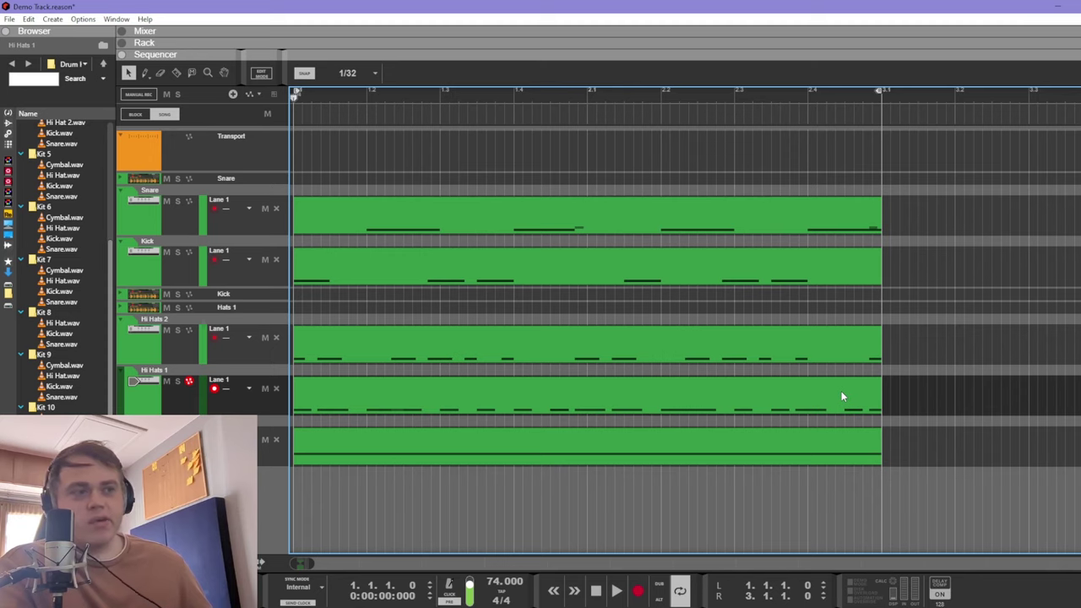
Step: Look over the drum bus effects and the sampler racks, and check the Snare clip's notes and velocities in the sequencer
key(F6)
scroll(510, 351, down, 2)
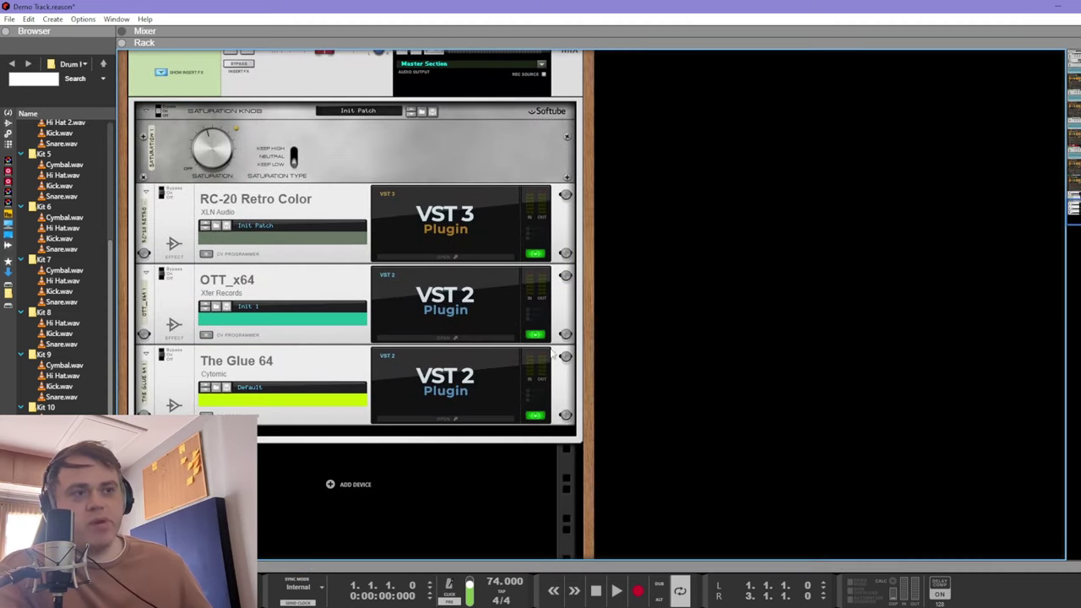
scroll(691, 358, up, 5)
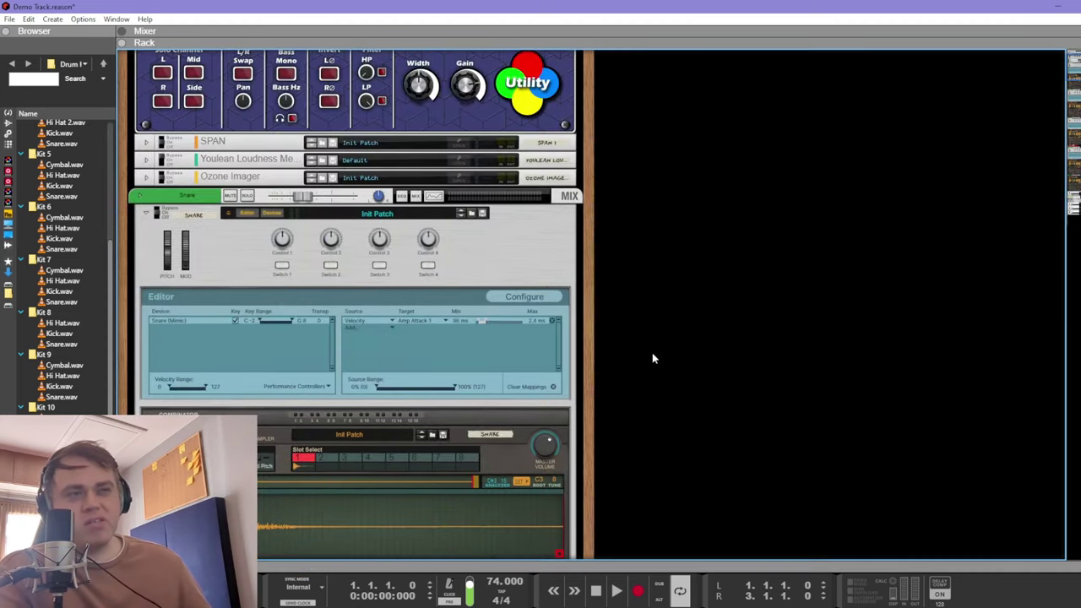
scroll(652, 356, down, 2)
scroll(652, 350, down, 3)
key(F7)
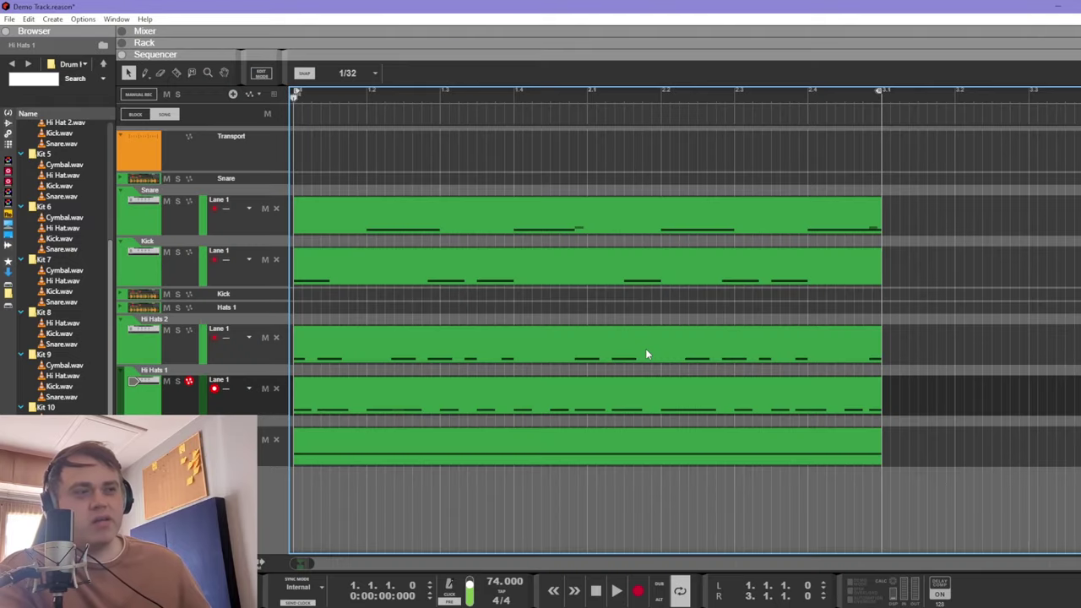
double_click(474, 221)
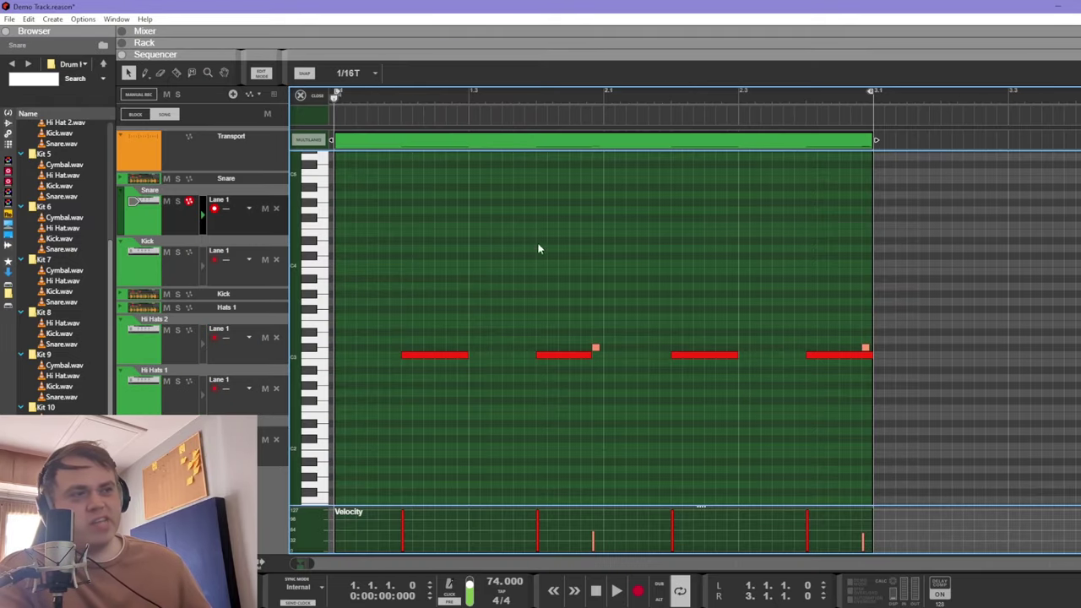
click(310, 96)
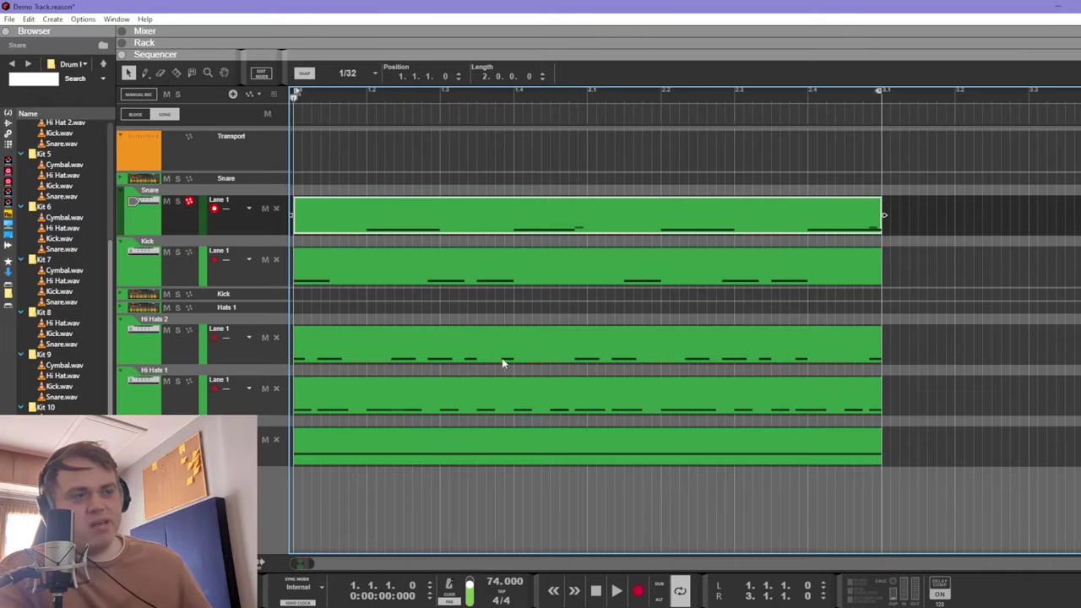
click(875, 407)
click(925, 404)
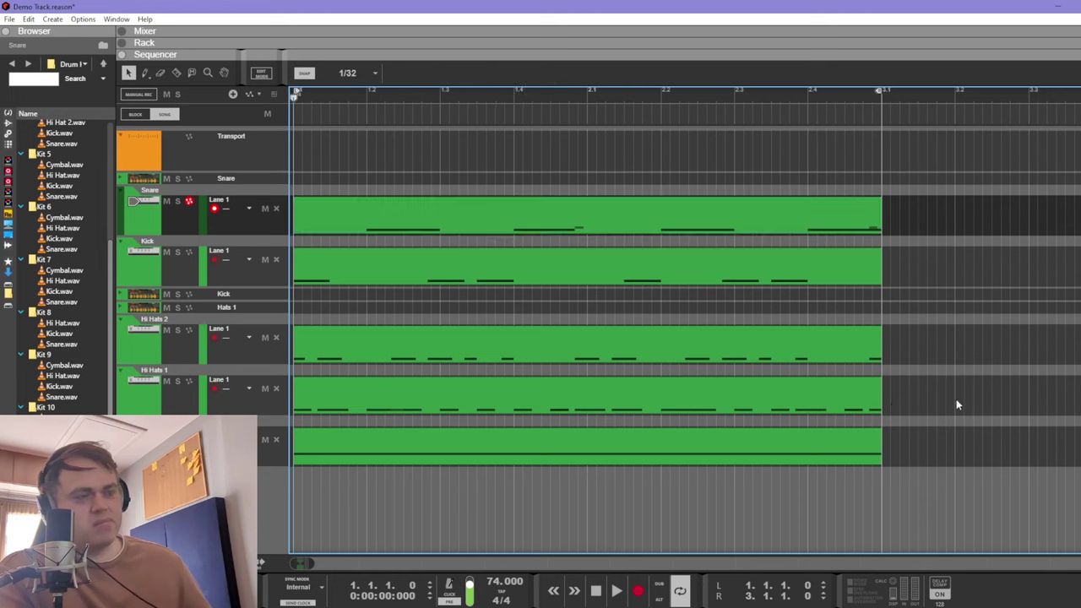
click(720, 448)
click(998, 428)
Step: Replace the Kick clip with a different two-bar MIDI pattern starting at bar 1 while the loop plays
key(space)
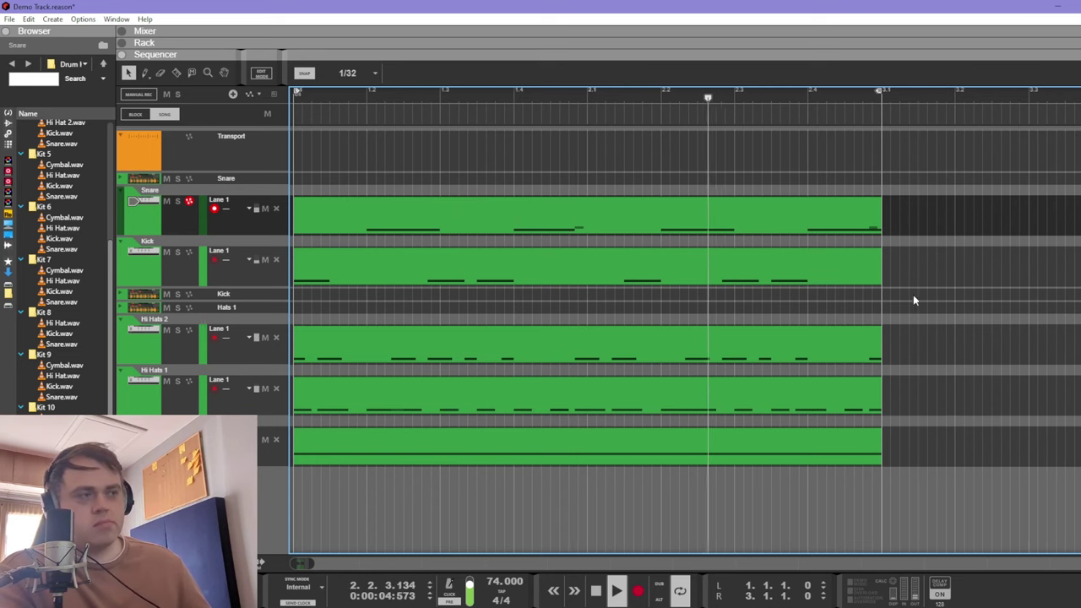
click(813, 282)
key(Delete)
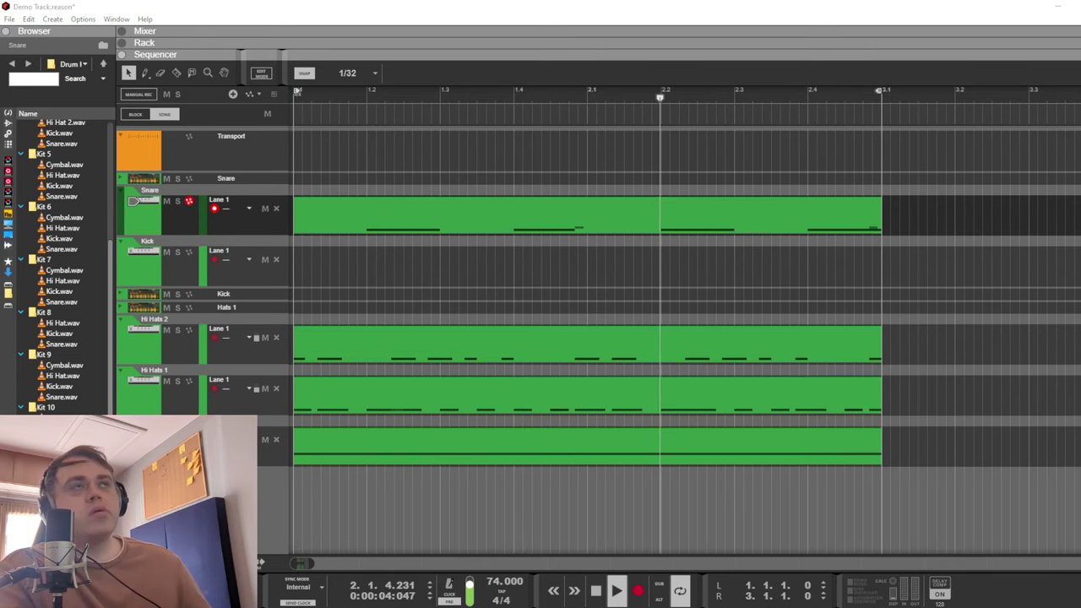
click(312, 268)
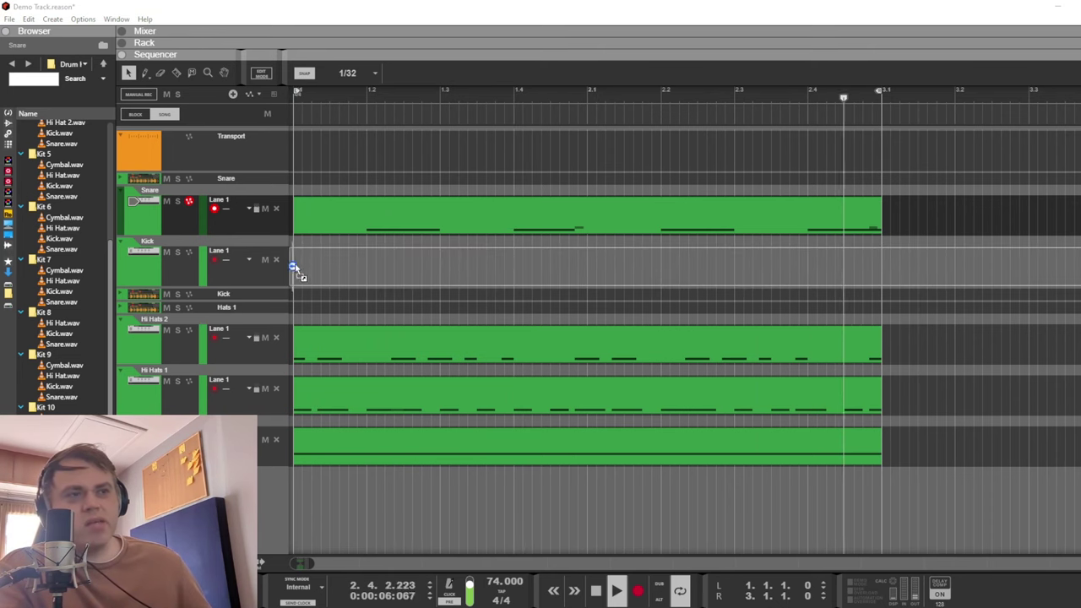
key(ctrl+z)
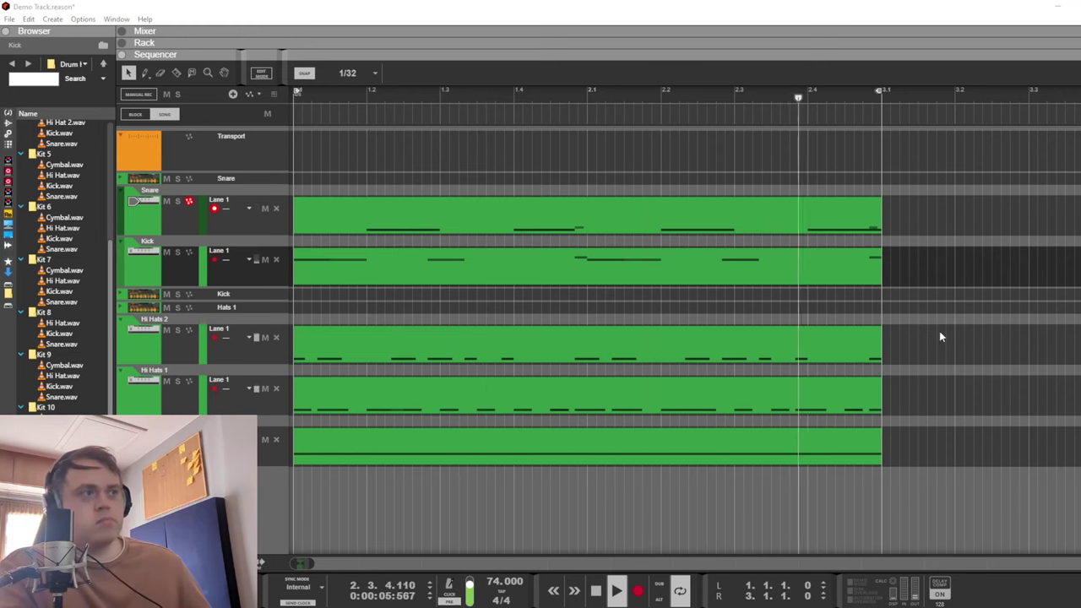
click(973, 388)
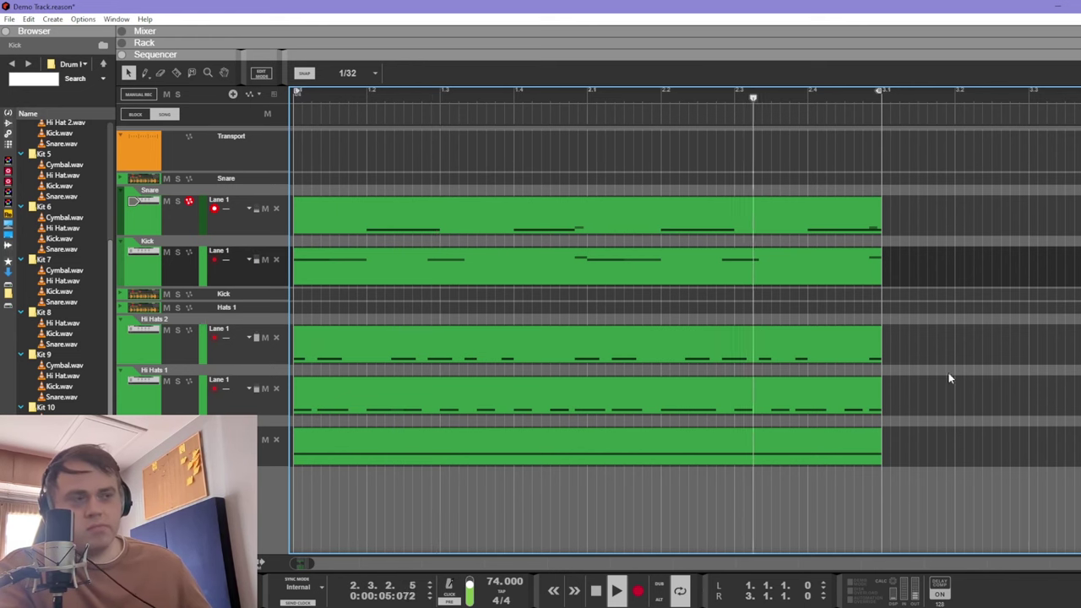
Step: Stop playback, bring up the Snare track's Mimic sampler and audition the snare, kick, hi-hat and cymbal samples of Kit 6
key(F6)
key(space)
scroll(558, 337, up, 3)
scroll(557, 337, up, 3)
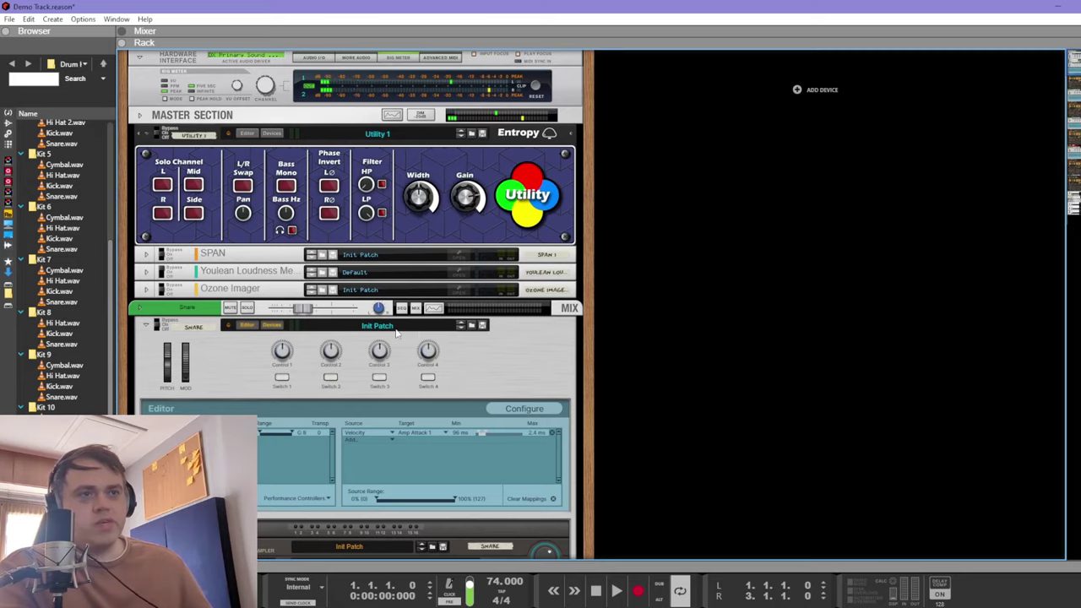
scroll(369, 336, down, 3)
scroll(315, 294, down, 3)
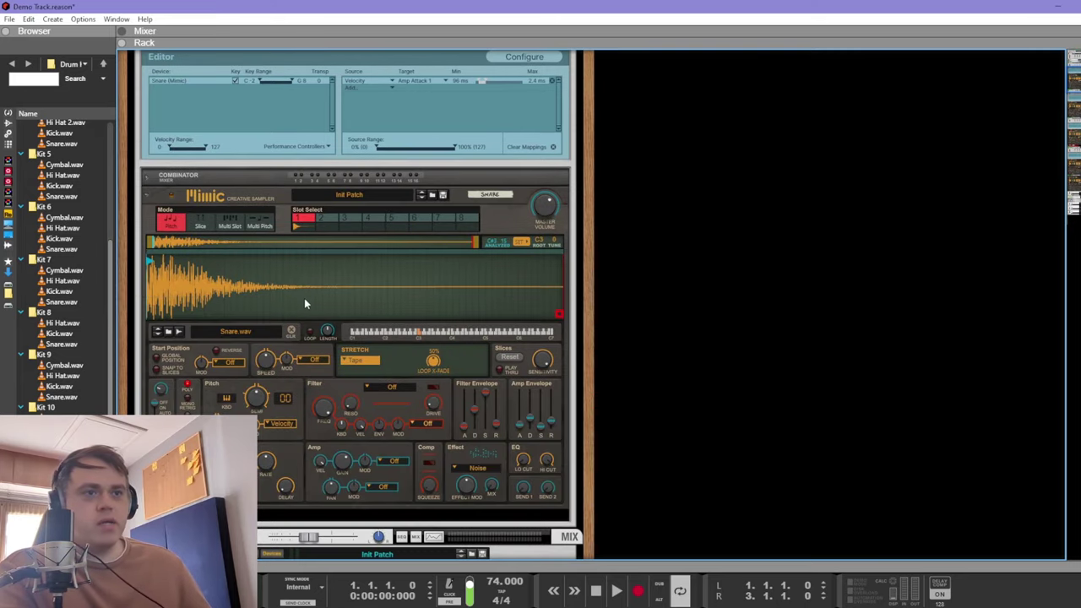
click(69, 252)
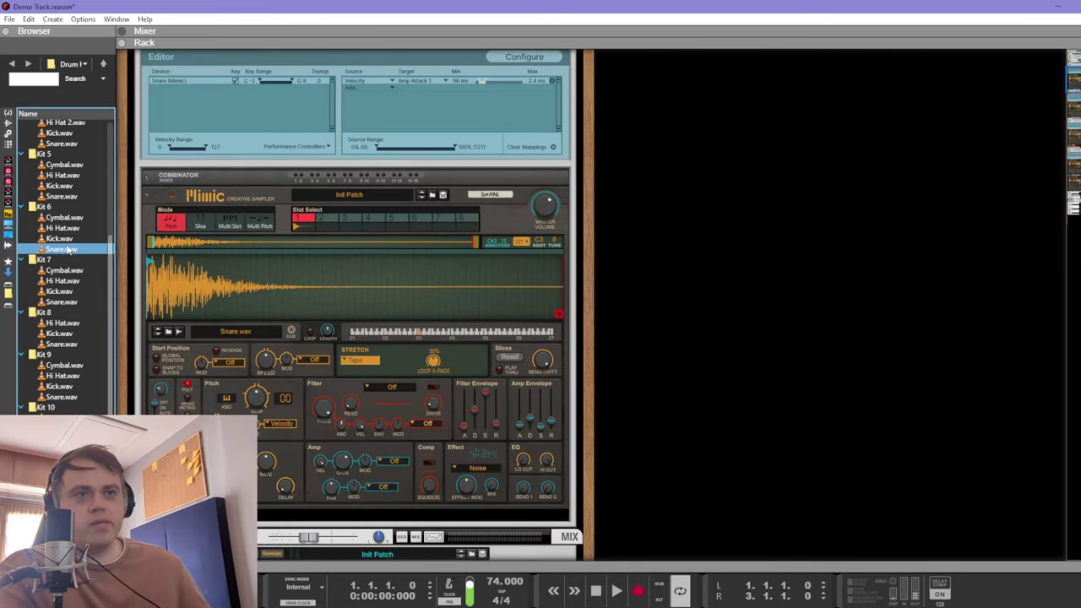
click(66, 240)
click(64, 230)
click(64, 237)
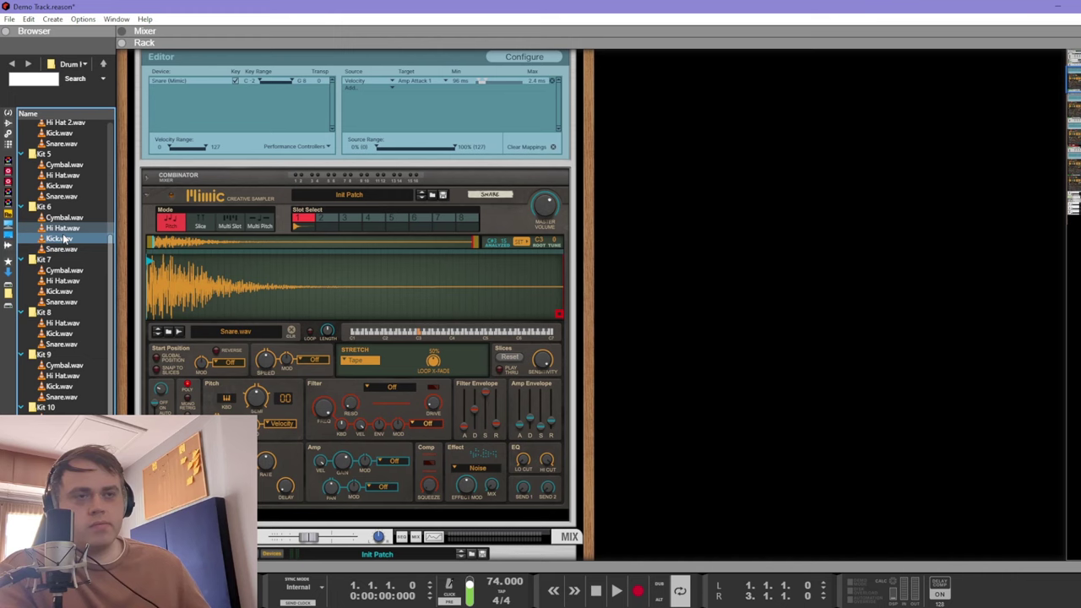
click(65, 229)
click(64, 218)
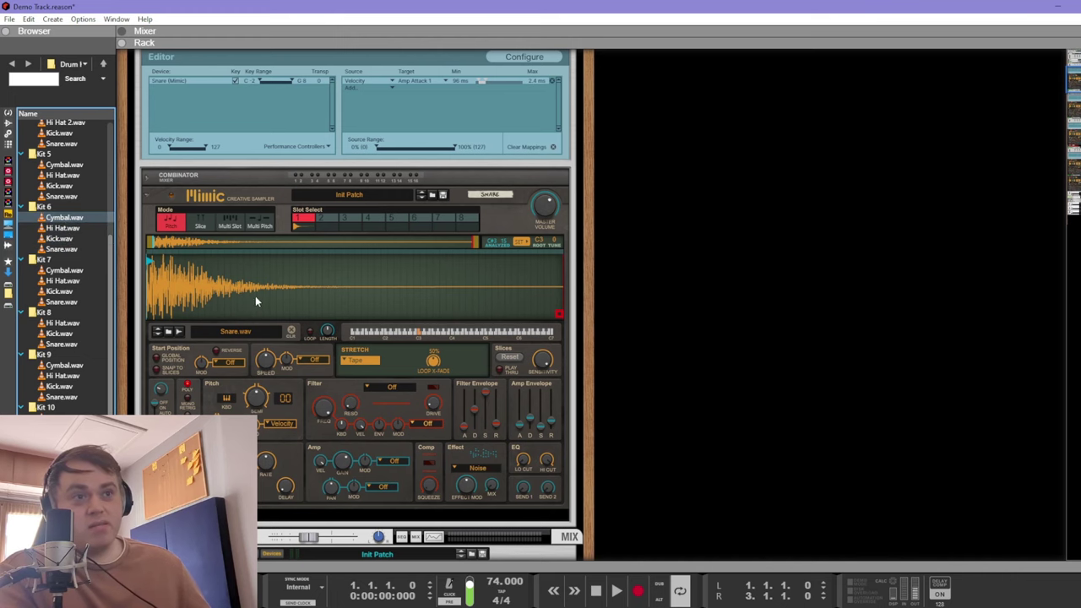
Step: Load Kit 6's Snare.wav into the Snare Mimic sampler and its Kick.wav into the Kick Mimic sampler
scroll(251, 297, up, 6)
scroll(250, 297, up, 3)
scroll(250, 298, down, 10)
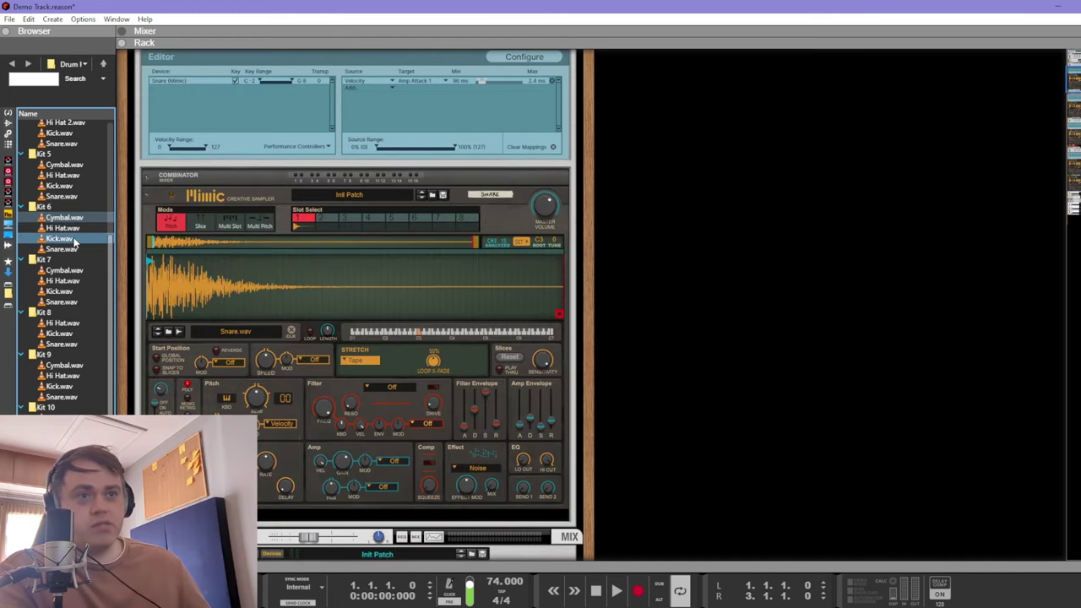
scroll(249, 285, up, 8)
scroll(249, 286, down, 10)
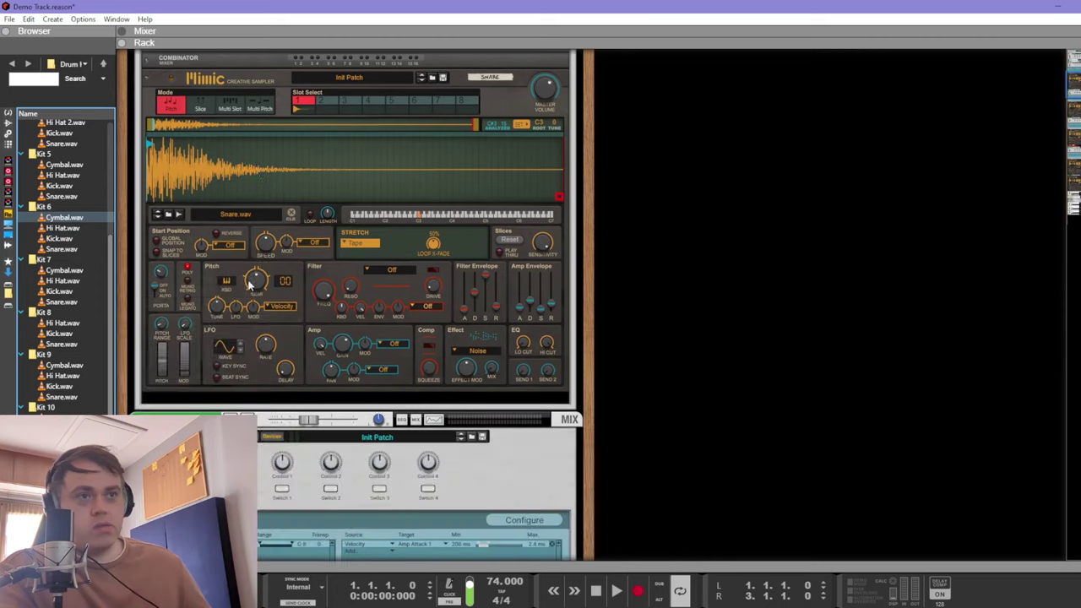
scroll(244, 291, down, 8)
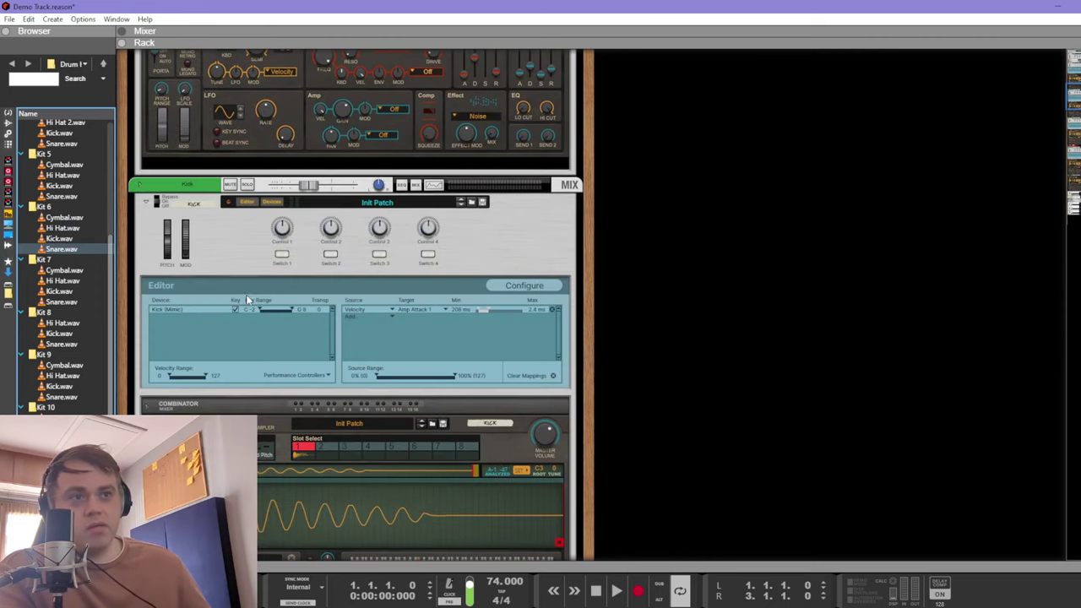
click(57, 241)
Step: Load Kit 6's Hi Hat.wav into the Hats 1 Mimic sampler and its Cymbal.wav into the Hats 2 Mimic sampler
scroll(224, 287, down, 8)
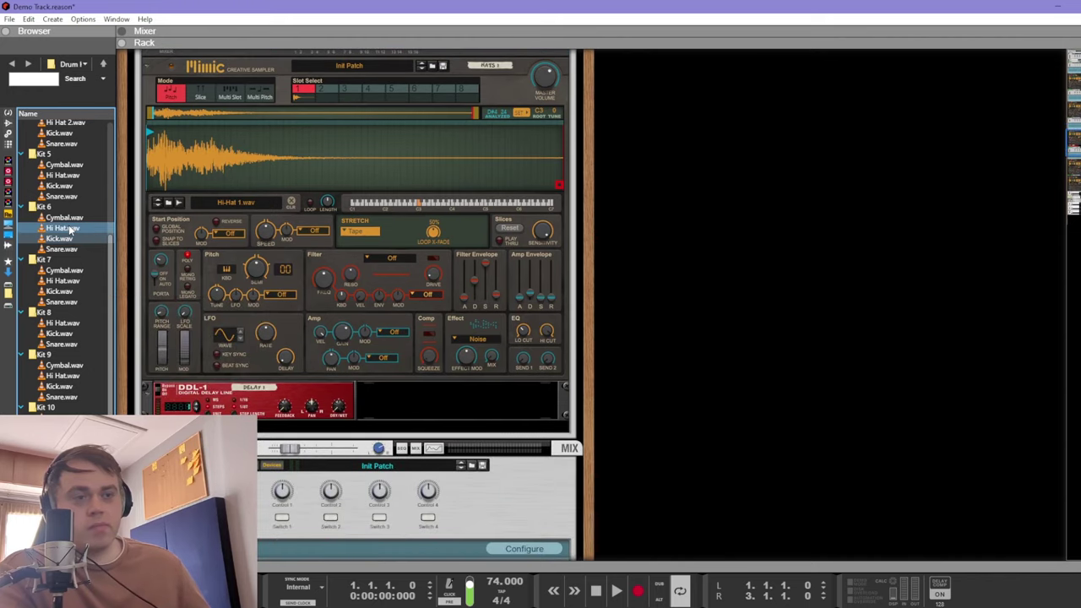
drag(71, 229, 236, 236)
scroll(279, 274, down, 8)
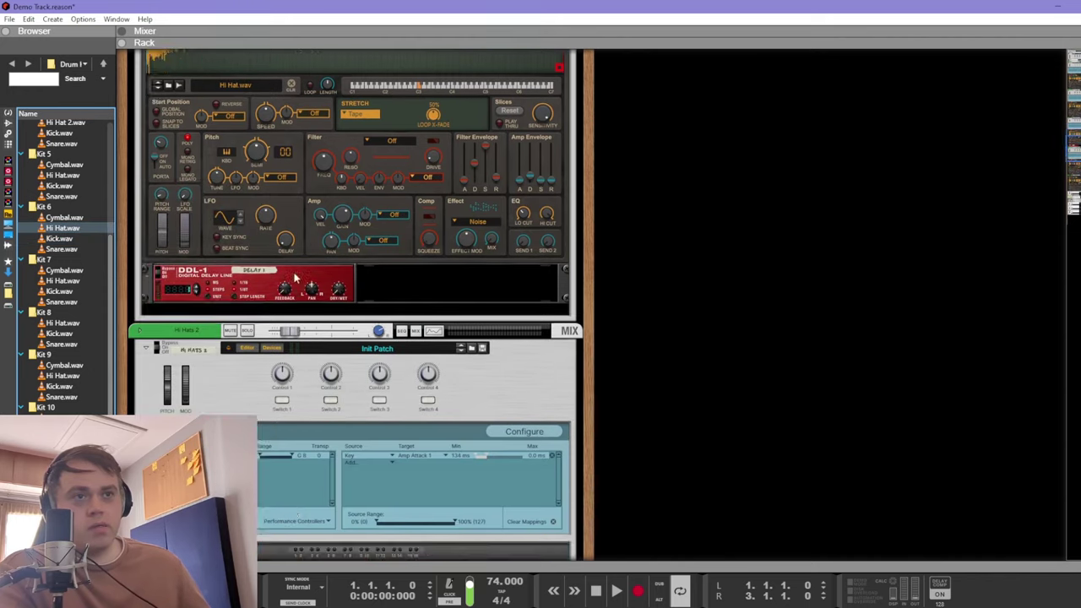
drag(51, 218, 254, 260)
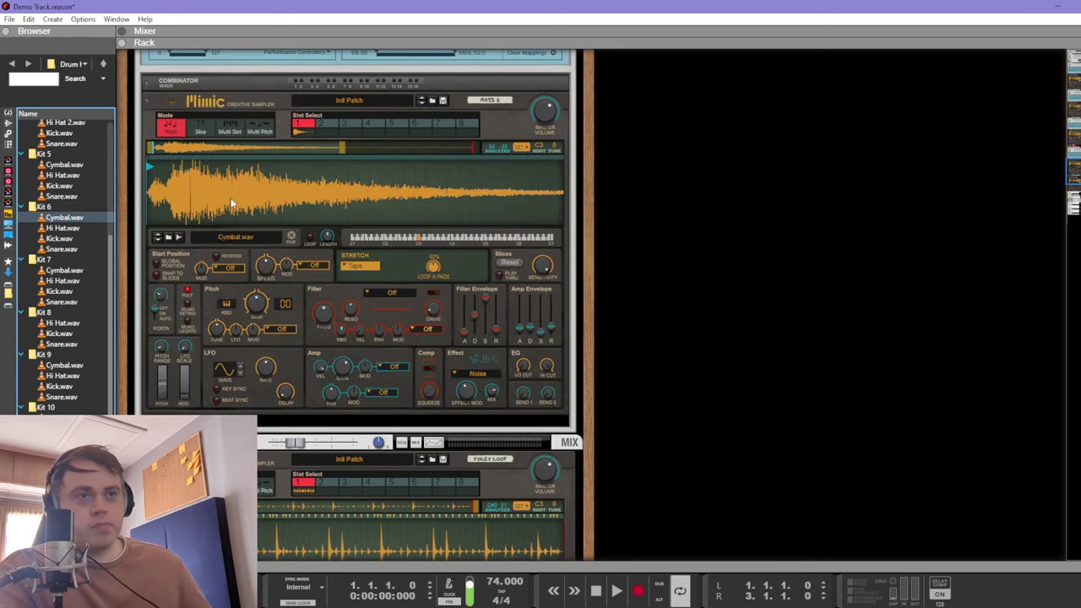
Step: Solo Hi Hats 2 and, while it plays, move the cymbal sample's start point slightly later, just before its loudest part
scroll(229, 199, up, 5)
click(308, 135)
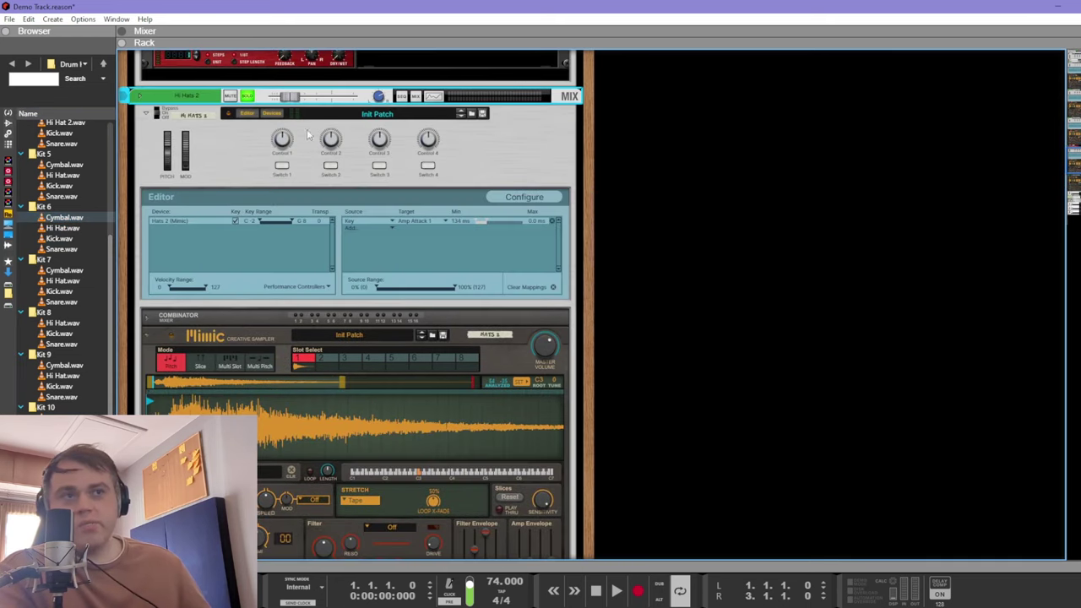
key(space)
scroll(562, 241, down, 5)
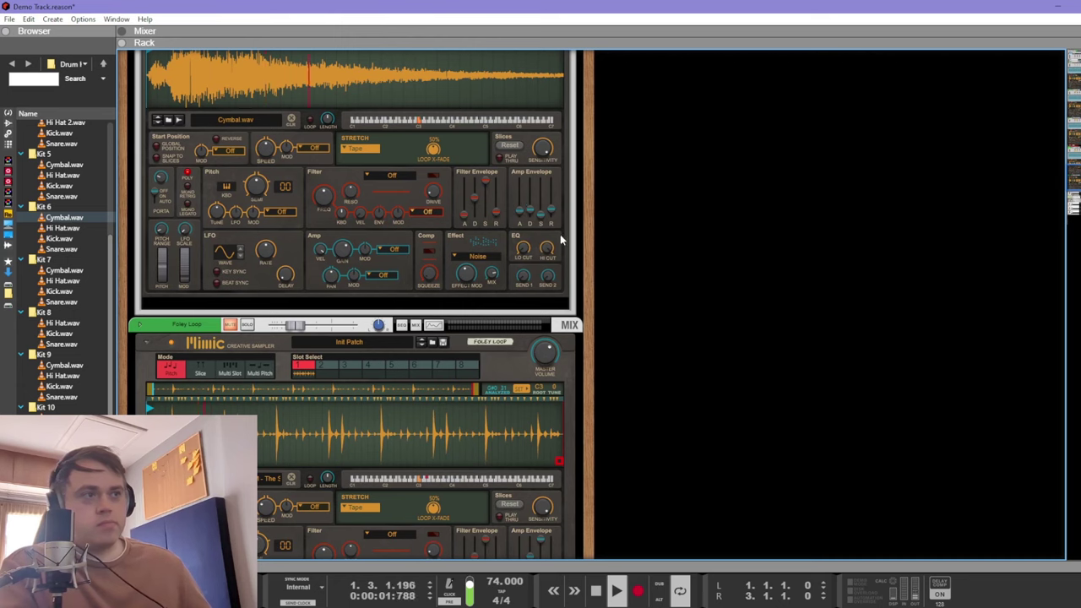
click(529, 213)
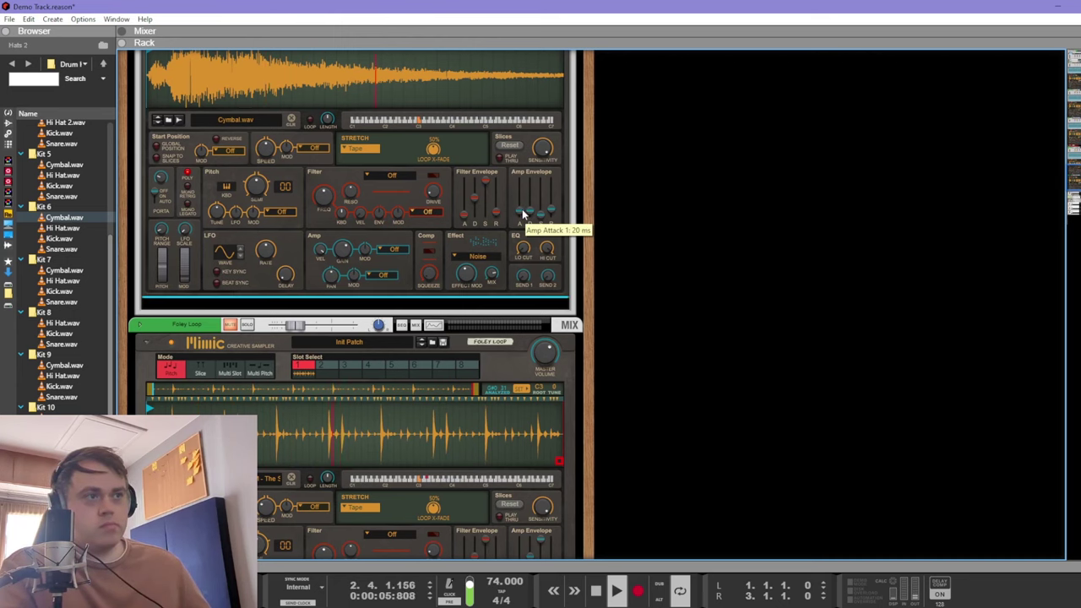
scroll(259, 202, up, 5)
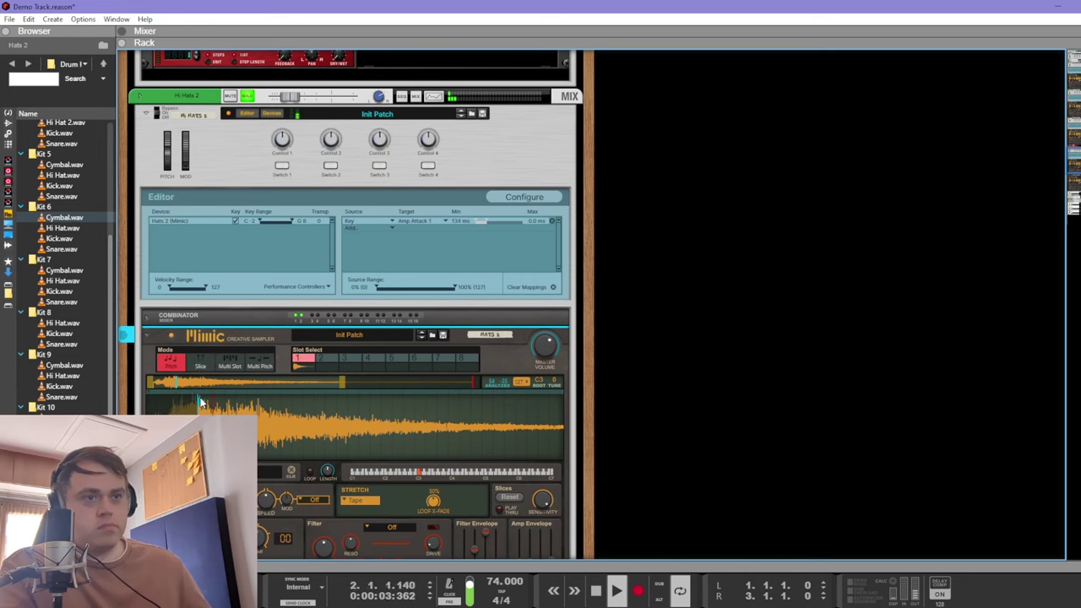
drag(187, 403, 169, 402)
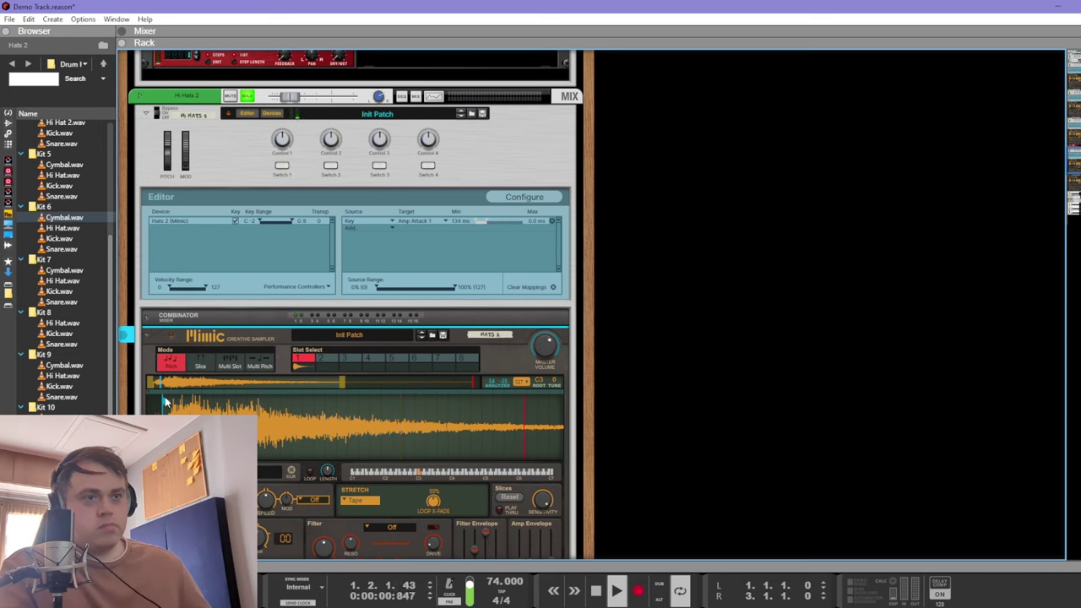
scroll(376, 454, down, 5)
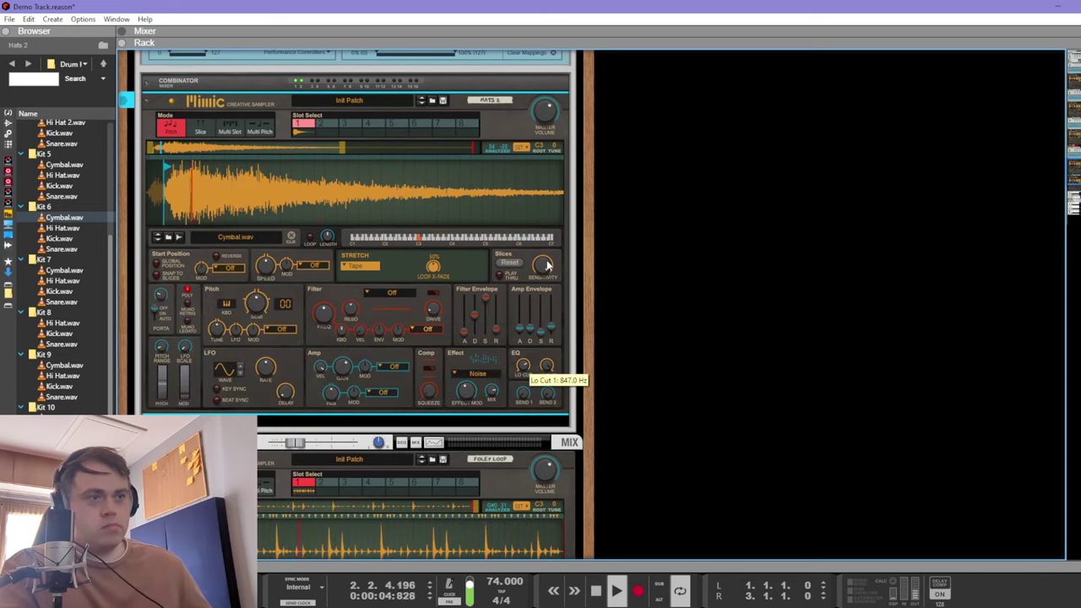
Step: Solo the Hi Hats 1, Hi Hats 2 and Foley Loop channels in the mixer and start playback
scroll(377, 340, up, 3)
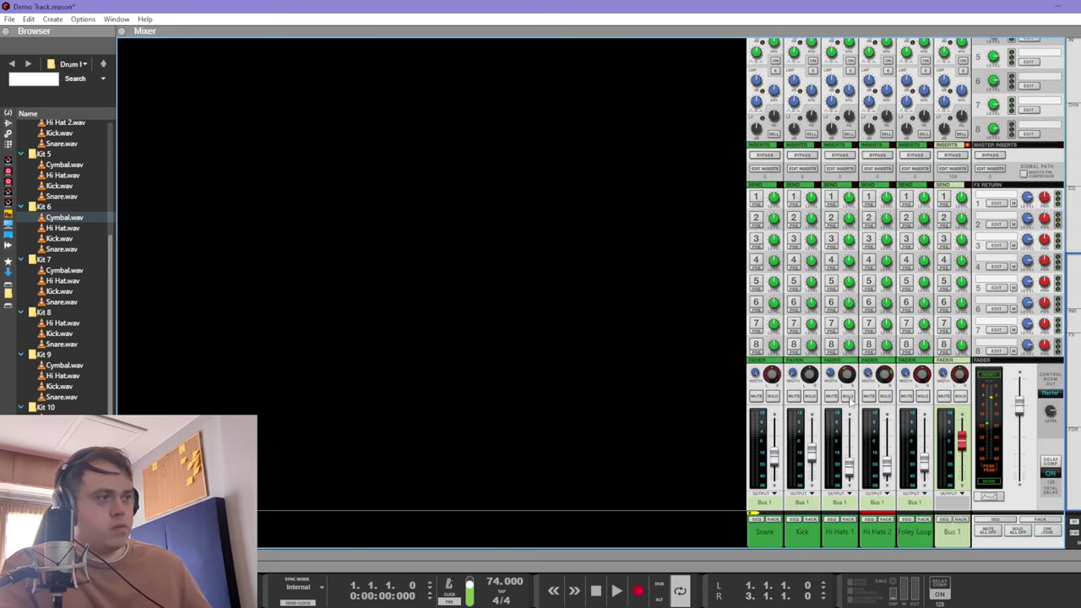
click(848, 397)
click(885, 396)
click(922, 397)
key(space)
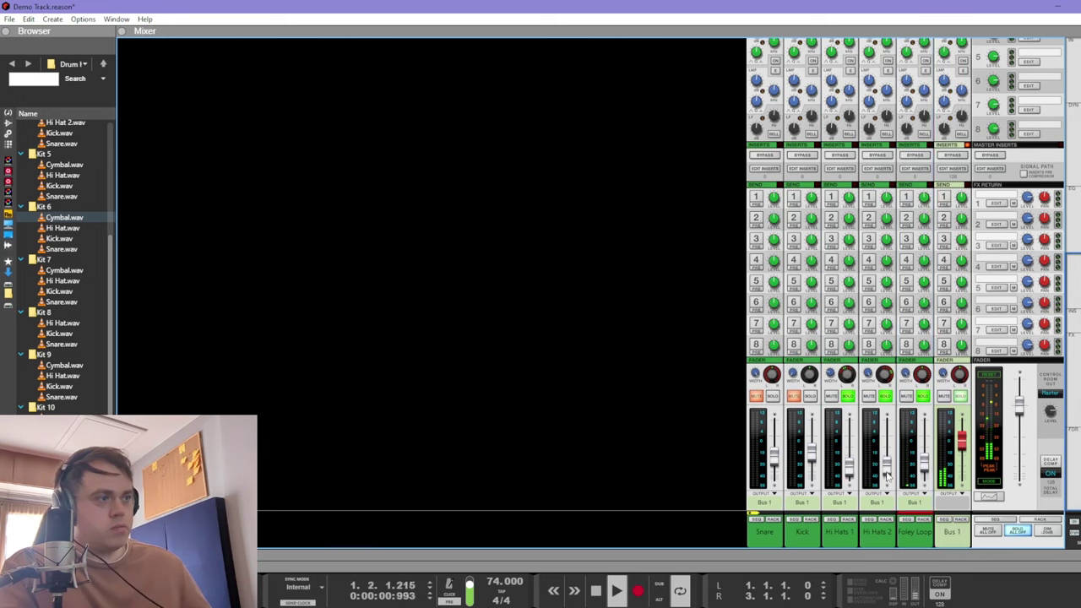
Step: Lower the Hi Hats 2 fader slightly and set the Hi Hats 1 level to about -27 dB while the loop plays
drag(848, 475, 886, 487)
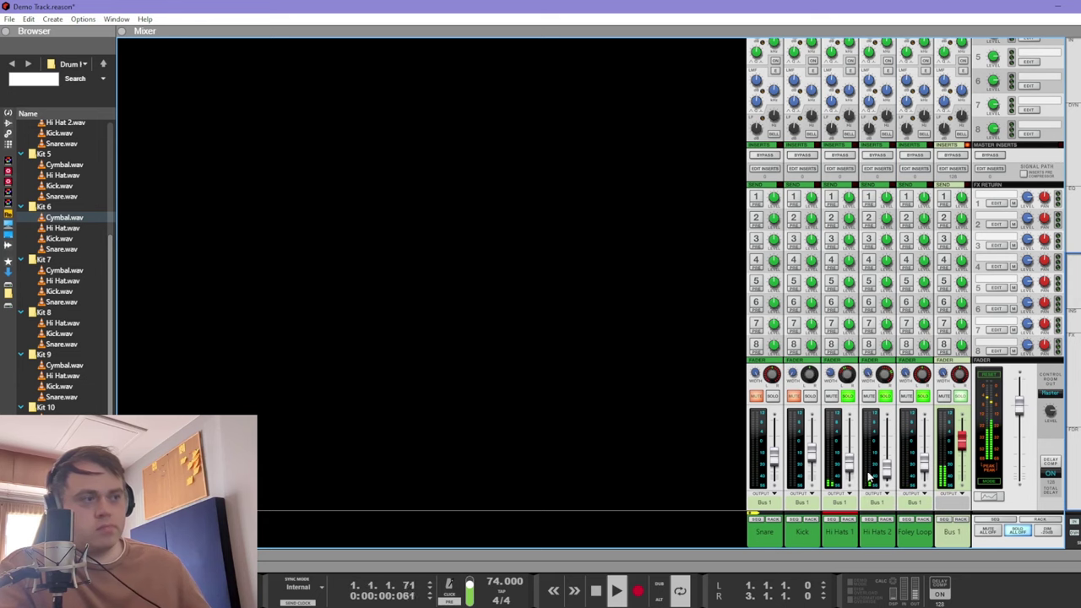
click(848, 469)
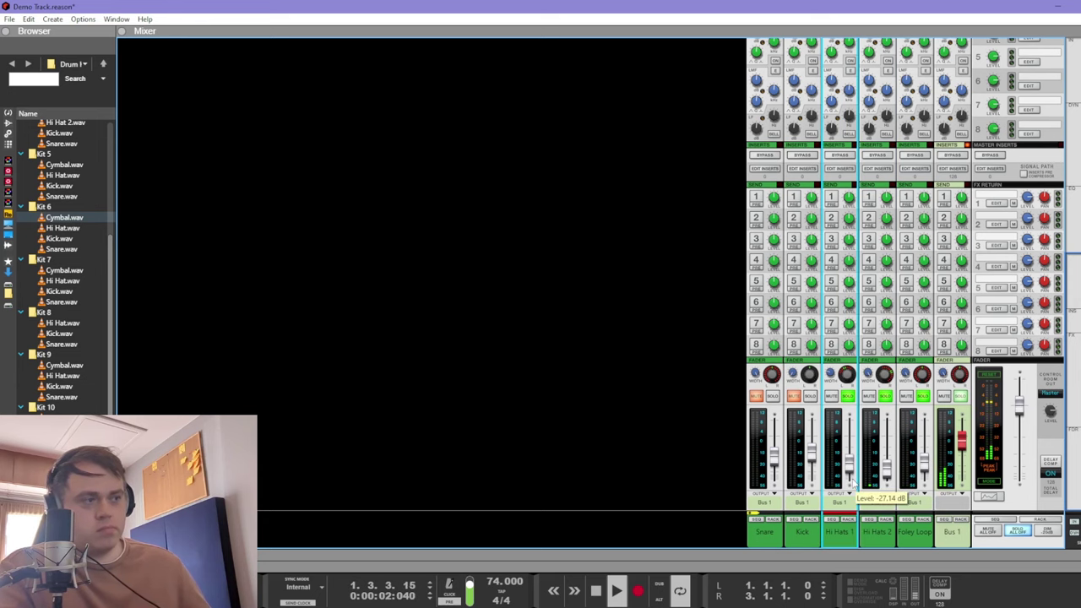
drag(852, 484, 851, 487)
Step: Open the Hi Hats 1 clip in the sequencer to check its notes and velocities, and return to the mixer
key(F7)
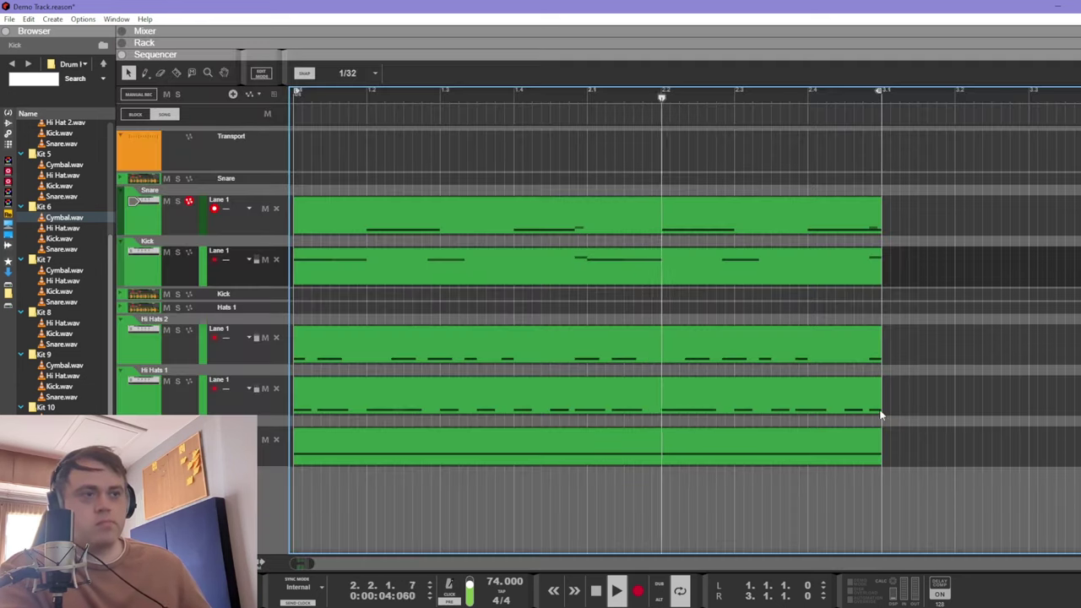
double_click(781, 408)
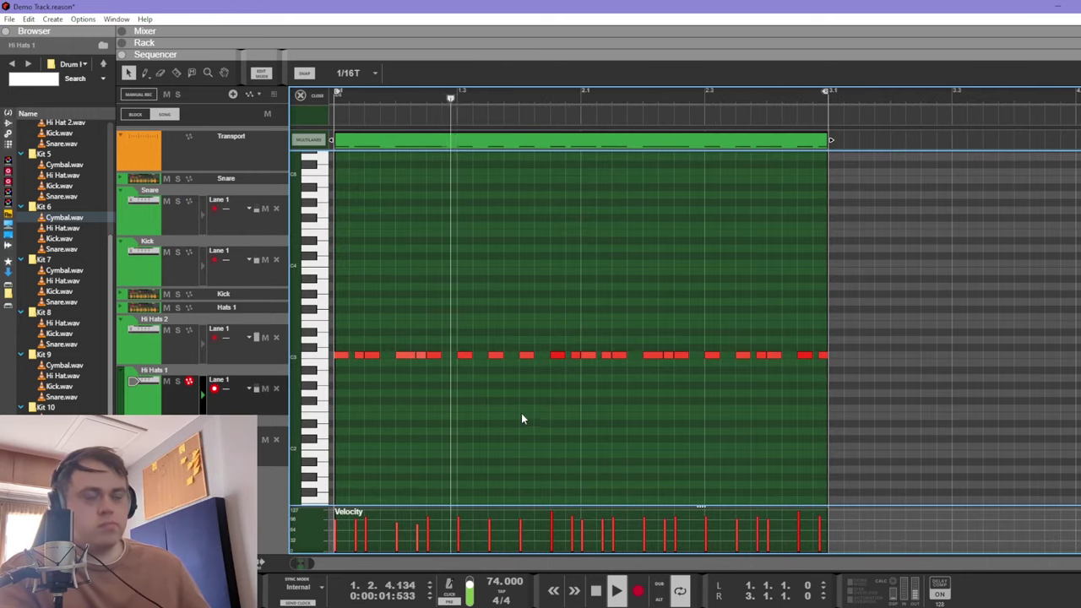
key(F5)
Step: Toggle the Hi Hats 1 solo to compare the hats, check the Hi Hats 2 pan, and set the Hi Hats 1 level to about -30.8 dB
click(892, 377)
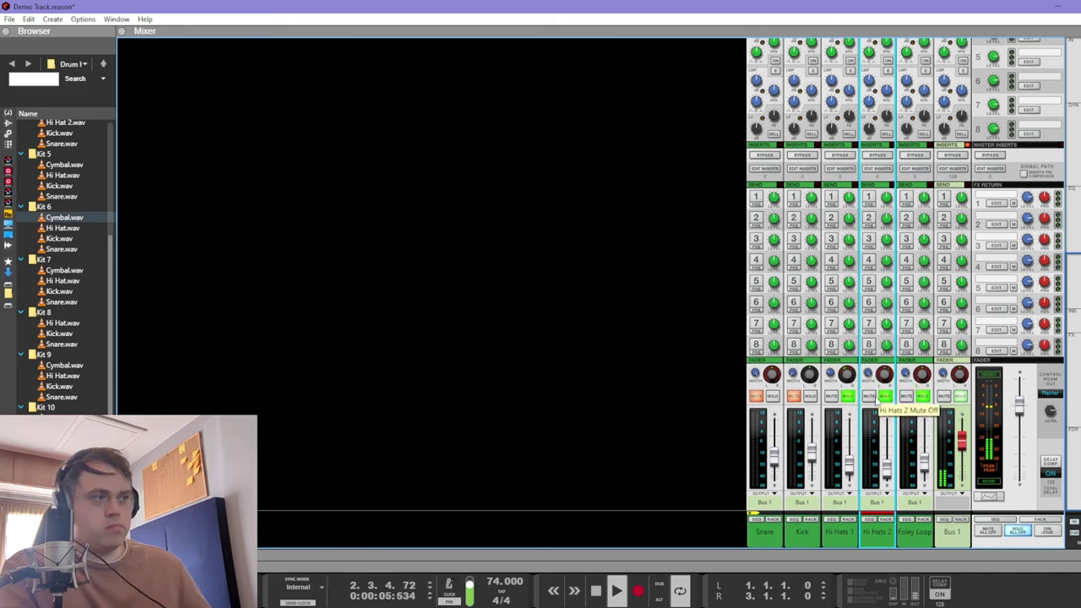
click(848, 397)
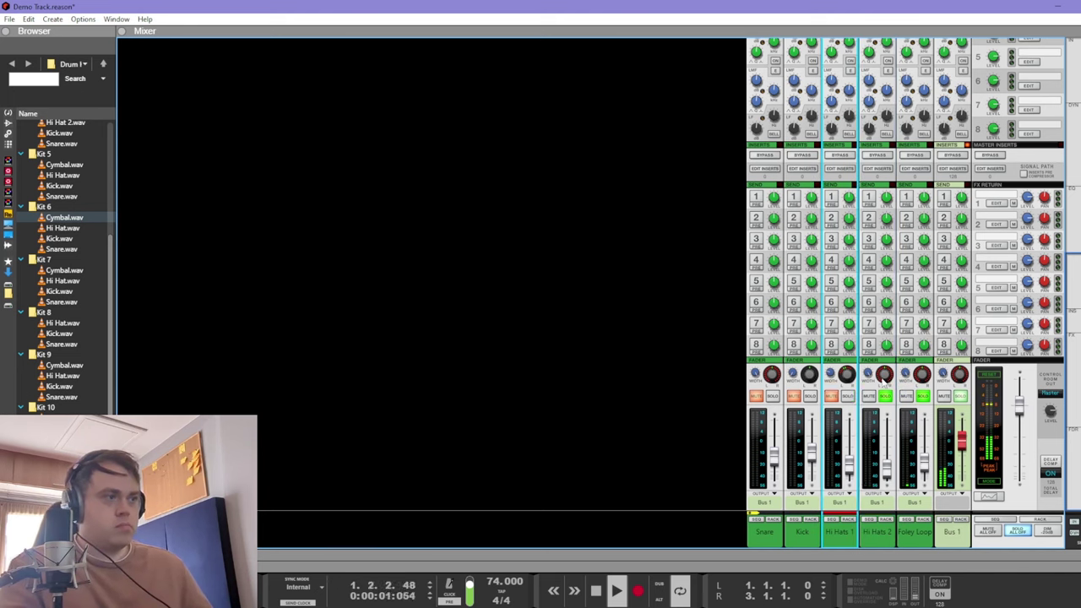
click(884, 381)
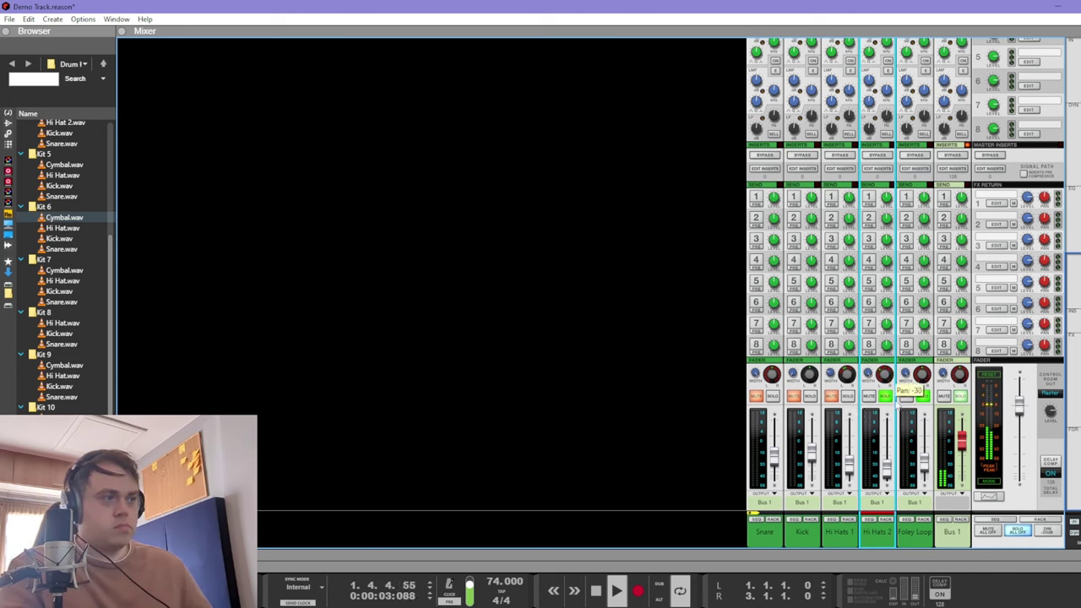
click(851, 473)
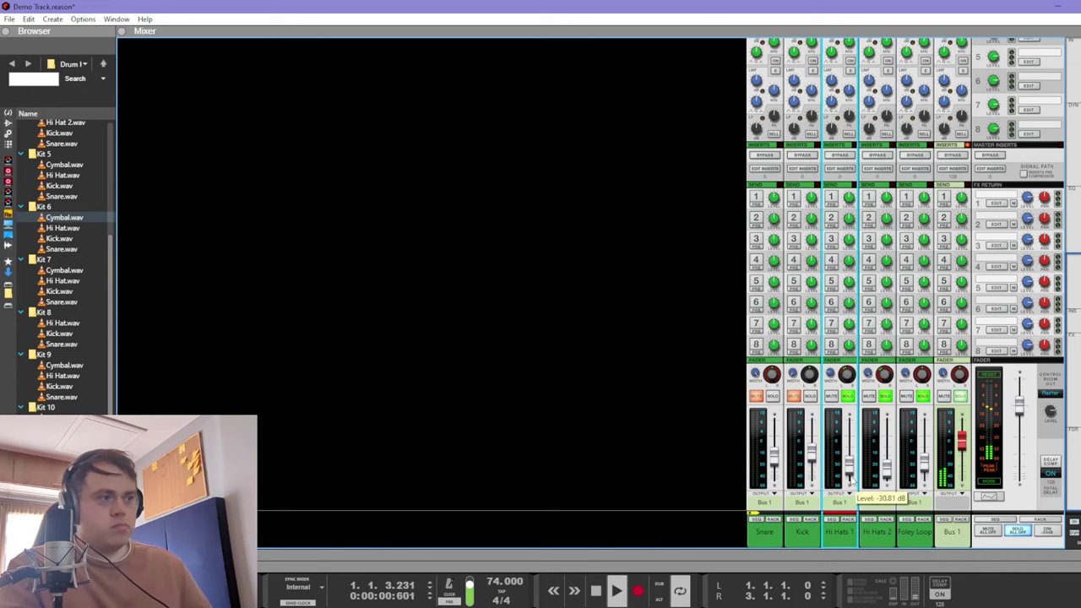
Step: Stop playback and replace the sample in the Foley Loop Mimic sampler with Foley Loop 2 (100BPM)
click(507, 410)
key(space)
key(F6)
scroll(397, 372, down, 4)
scroll(321, 323, up, 2)
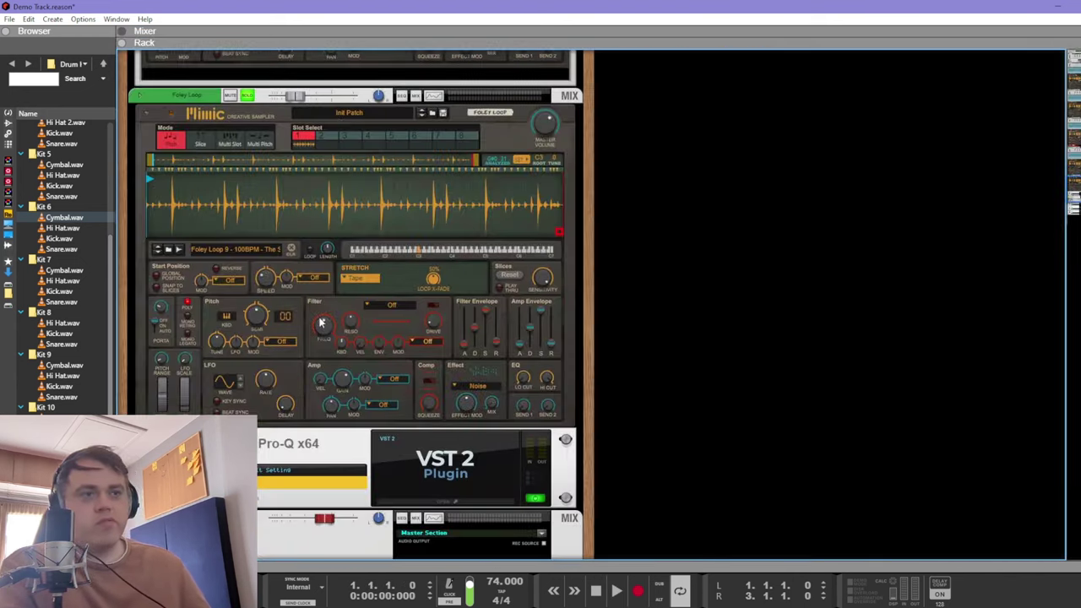
click(174, 252)
key(Up)
key(Up)
key(Up)
key(Up)
key(Up)
key(Up)
key(Up)
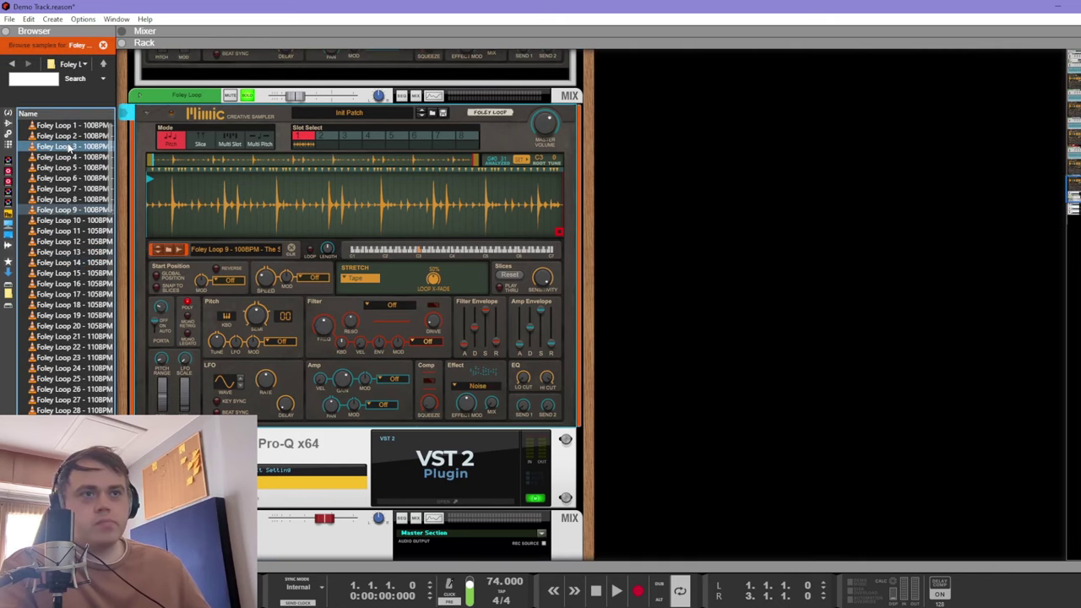
drag(78, 142, 271, 207)
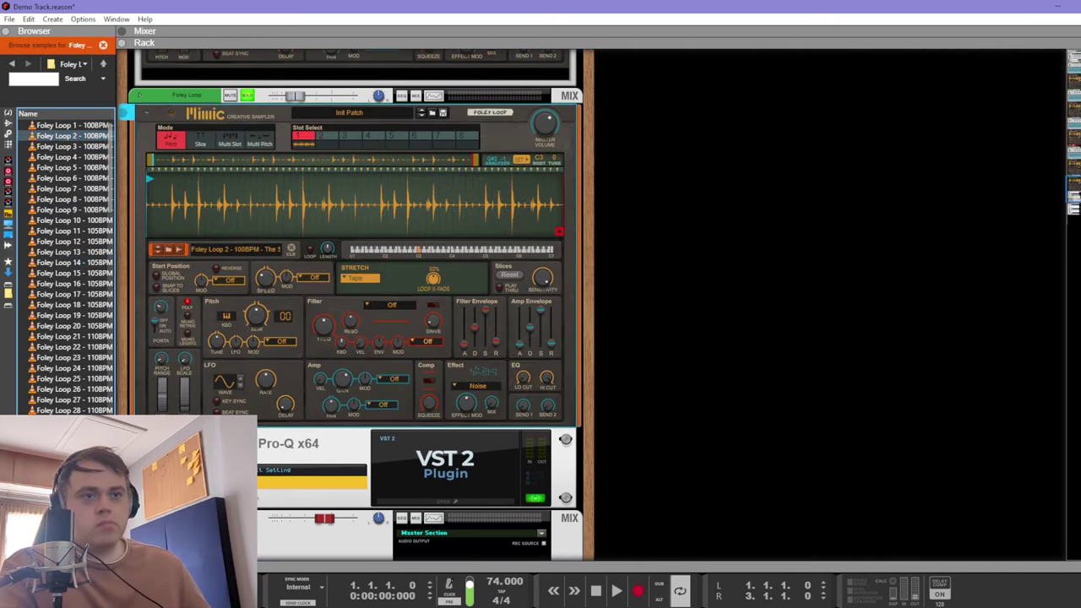
Step: Play the loop with the new foley sample and set the Hi Hats 1 level to about -33.5 dB
click(929, 346)
key(space)
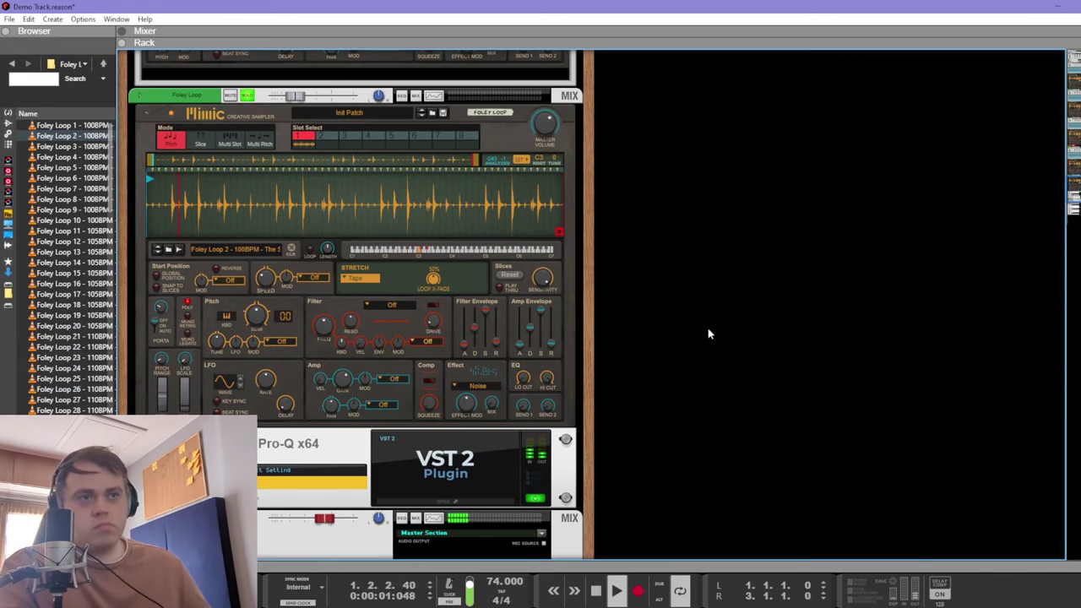
key(F5)
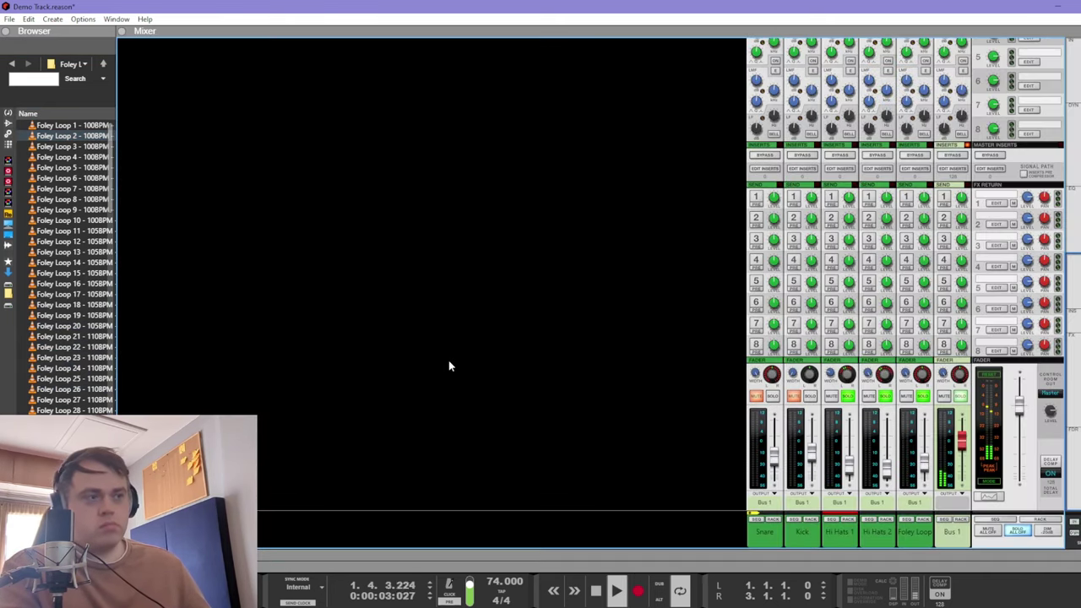
click(848, 471)
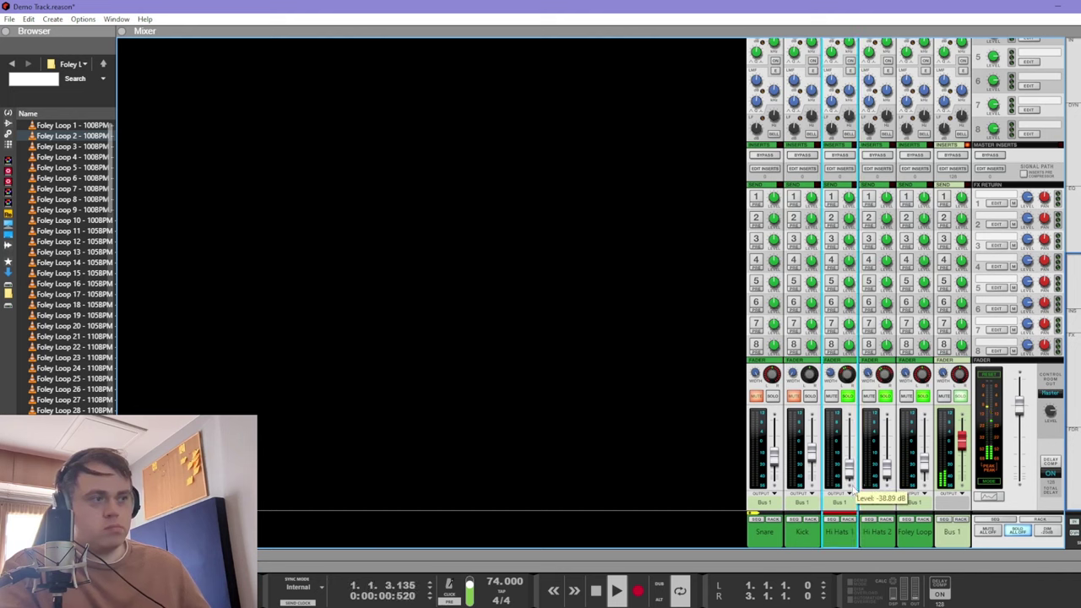
drag(851, 486, 853, 485)
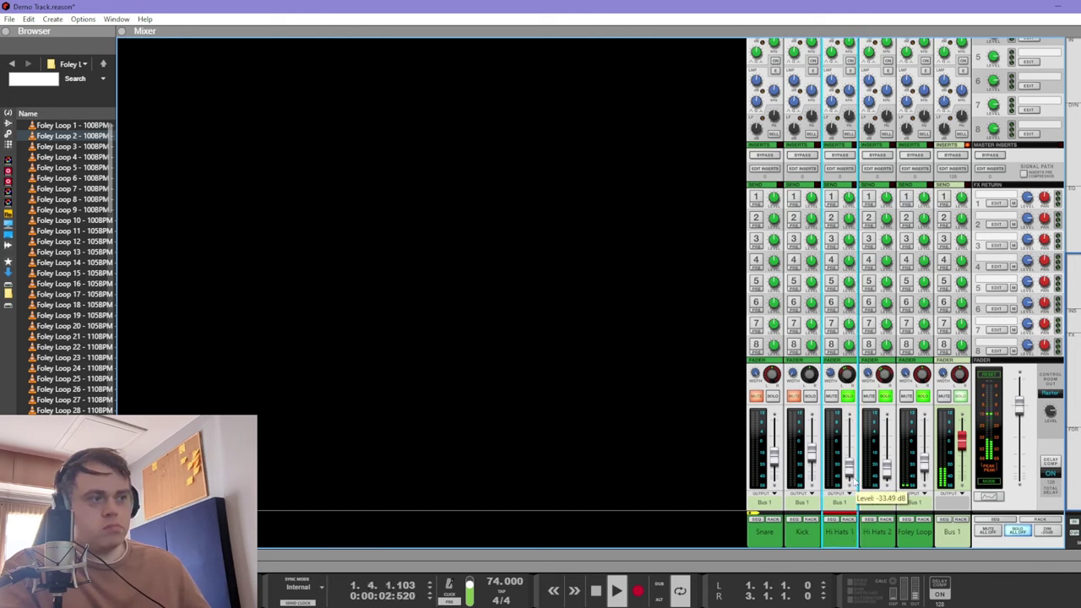
Step: Stop playback, clear all channel solos and play the full drum mix
key(space)
click(1018, 534)
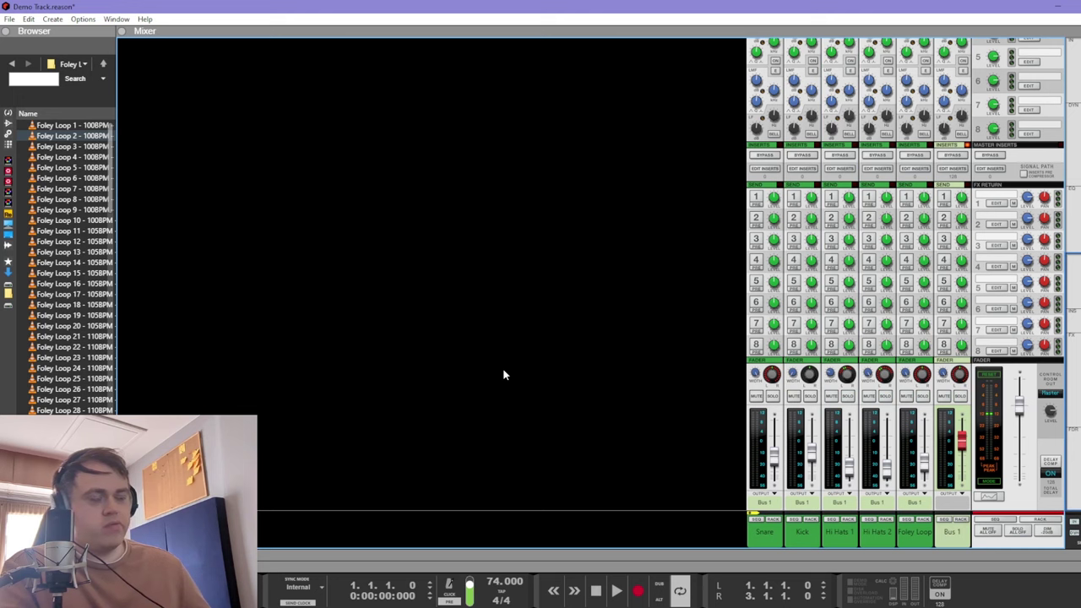
key(space)
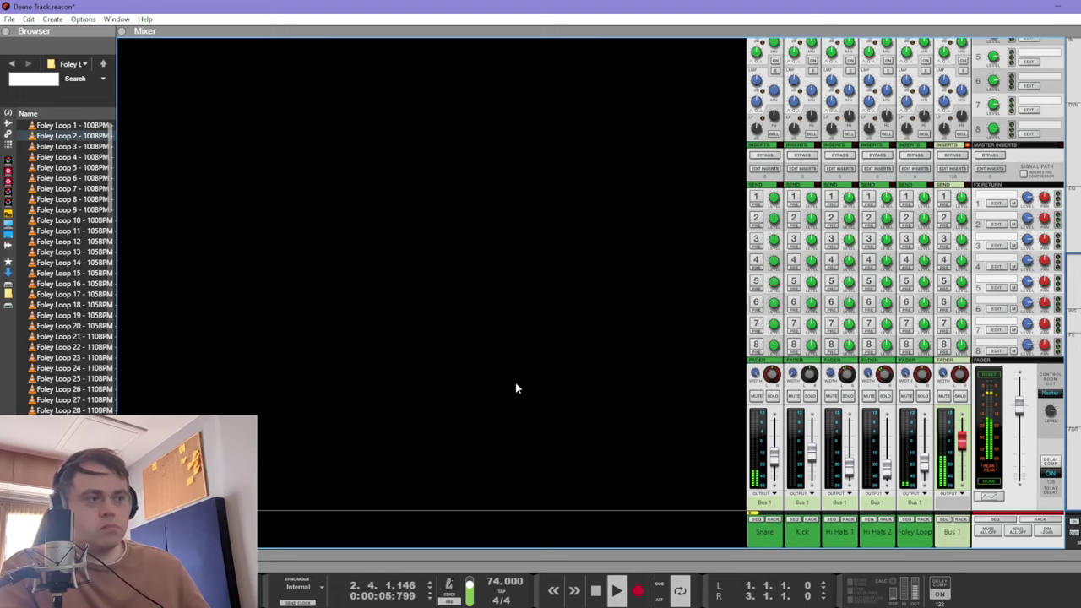
Step: Look through the hi-hat, kick and snare Combinators and their Mimic samplers in the rack while the full beat plays
key(F6)
scroll(526, 393, up, 5)
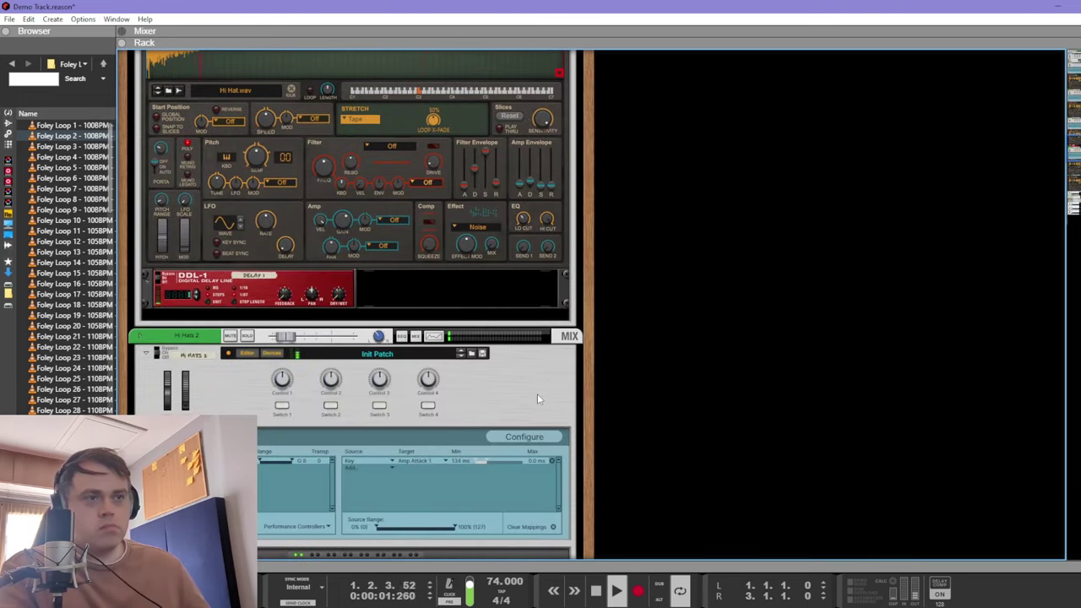
scroll(663, 412, up, 2)
scroll(655, 414, down, 8)
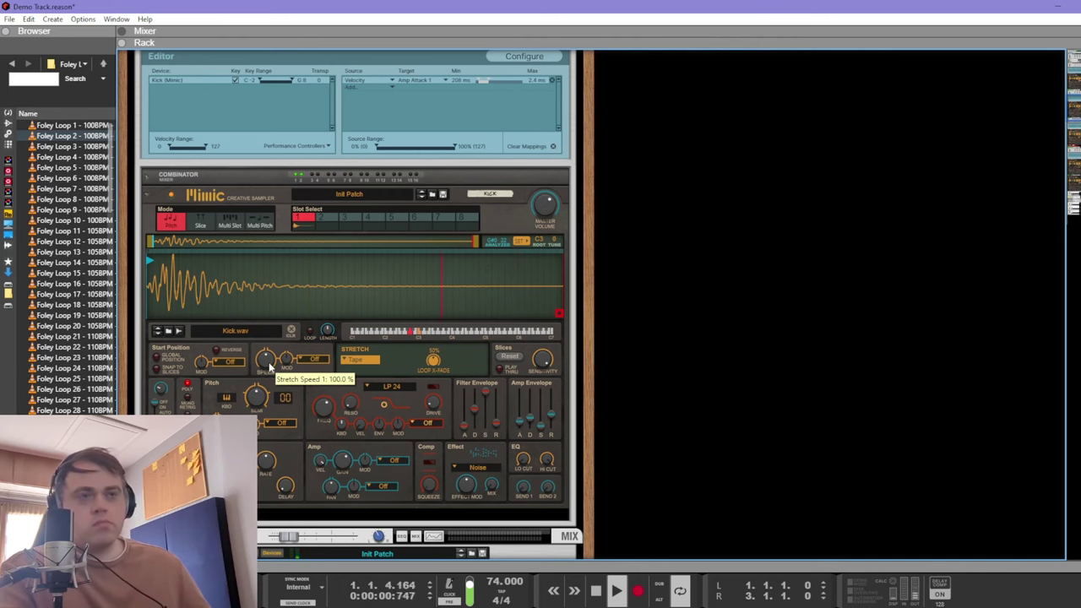
scroll(281, 364, up, 4)
scroll(280, 365, up, 4)
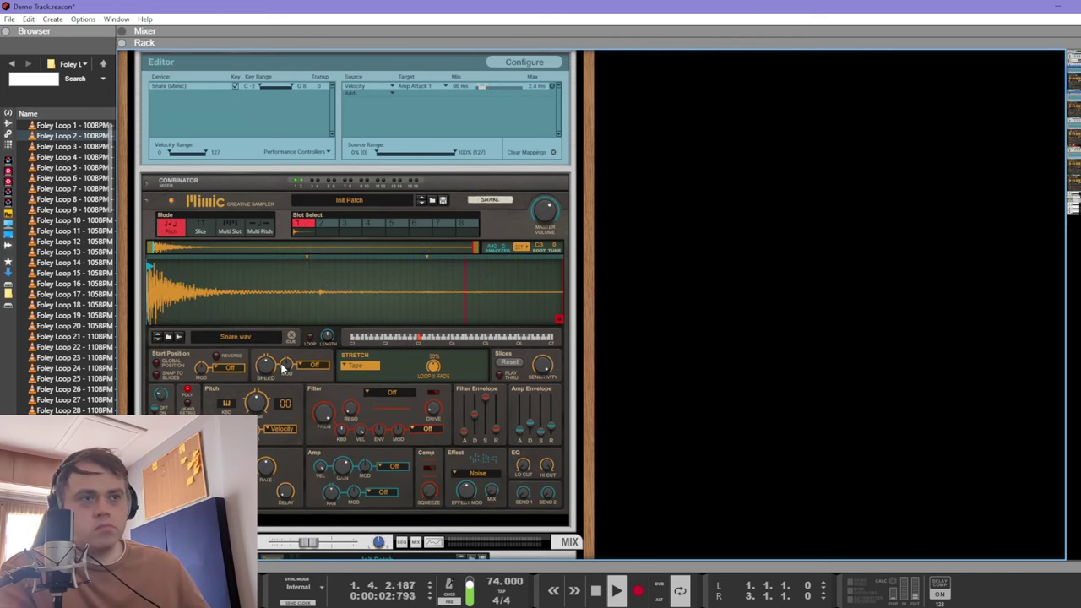
scroll(300, 387, up, 6)
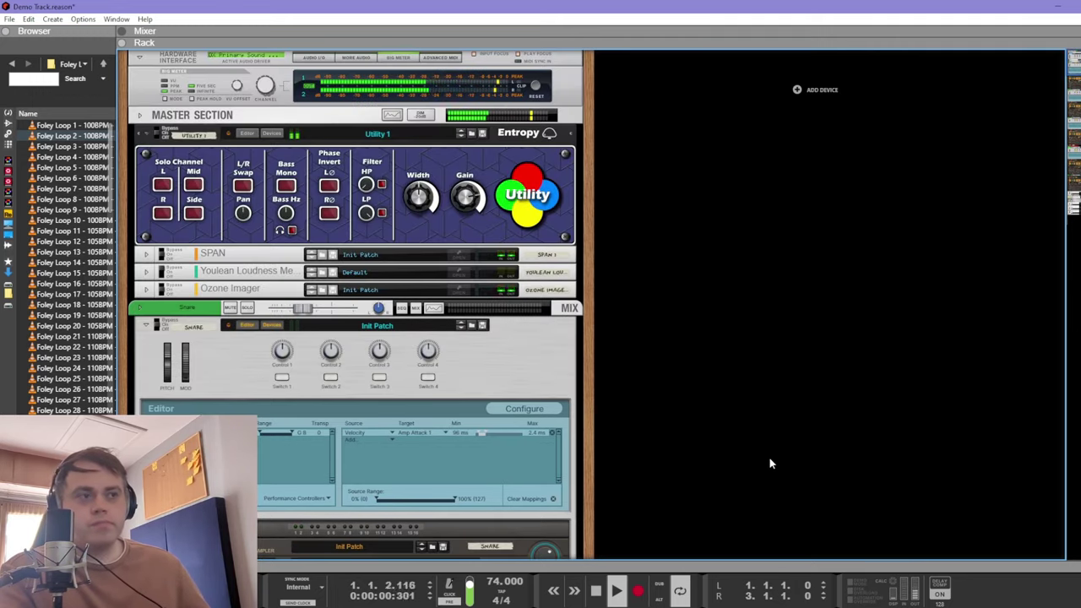
scroll(415, 352, down, 6)
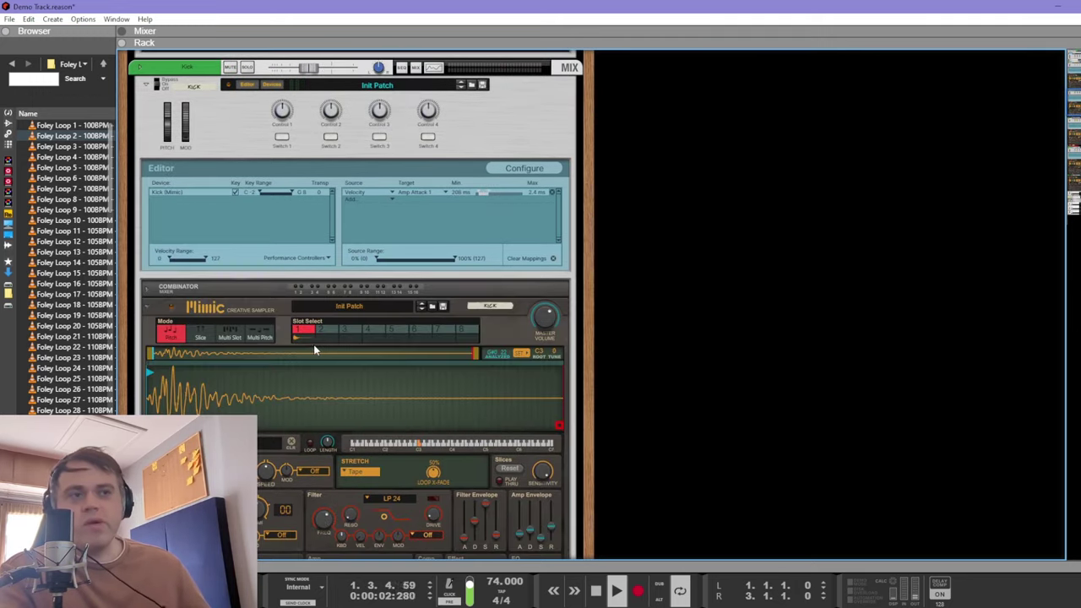
scroll(308, 338, down, 4)
scroll(290, 299, up, 2)
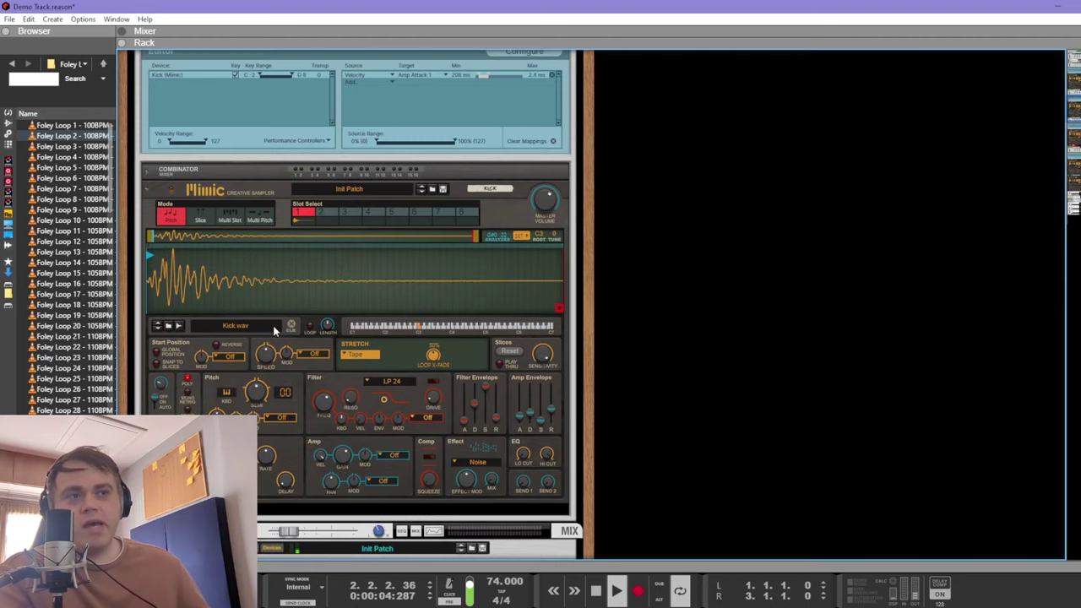
Step: Try different stretch speeds on the Kick and Snare Mimic samplers while the beat plays
drag(267, 361, 273, 415)
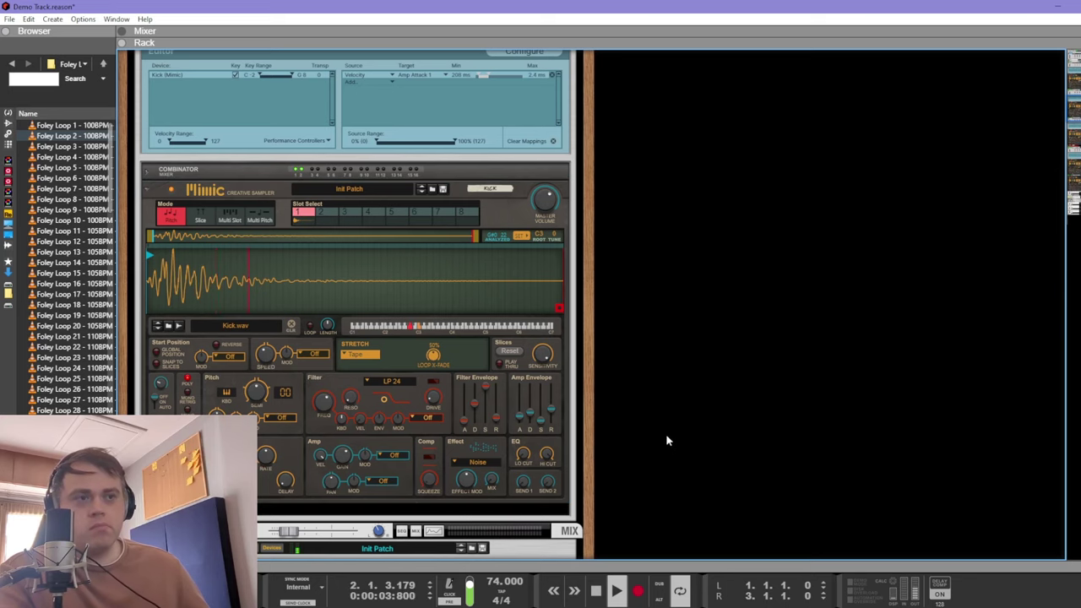
scroll(663, 434, down, 6)
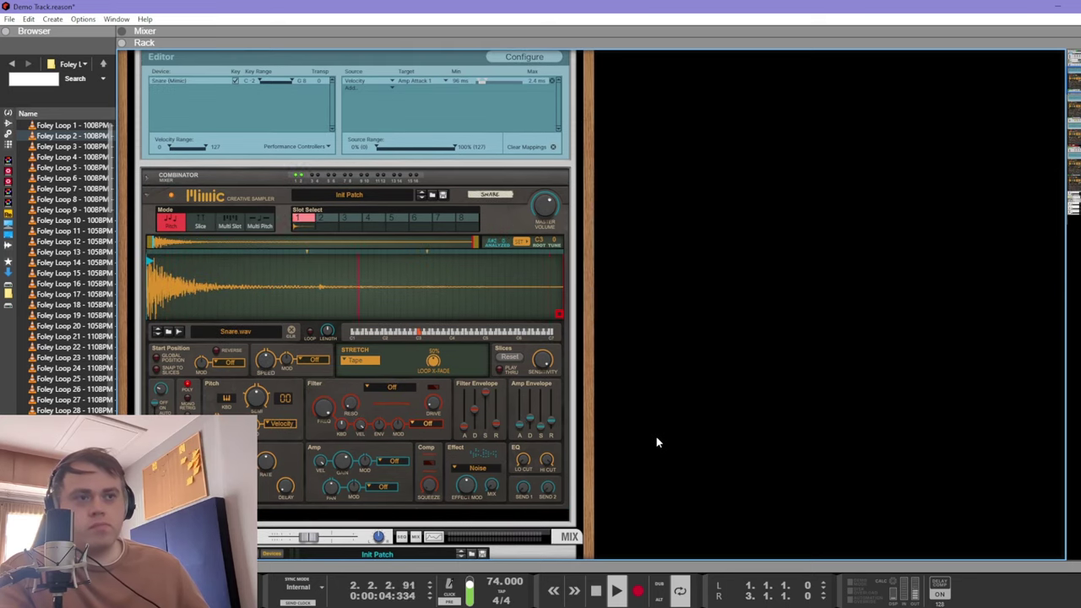
click(266, 363)
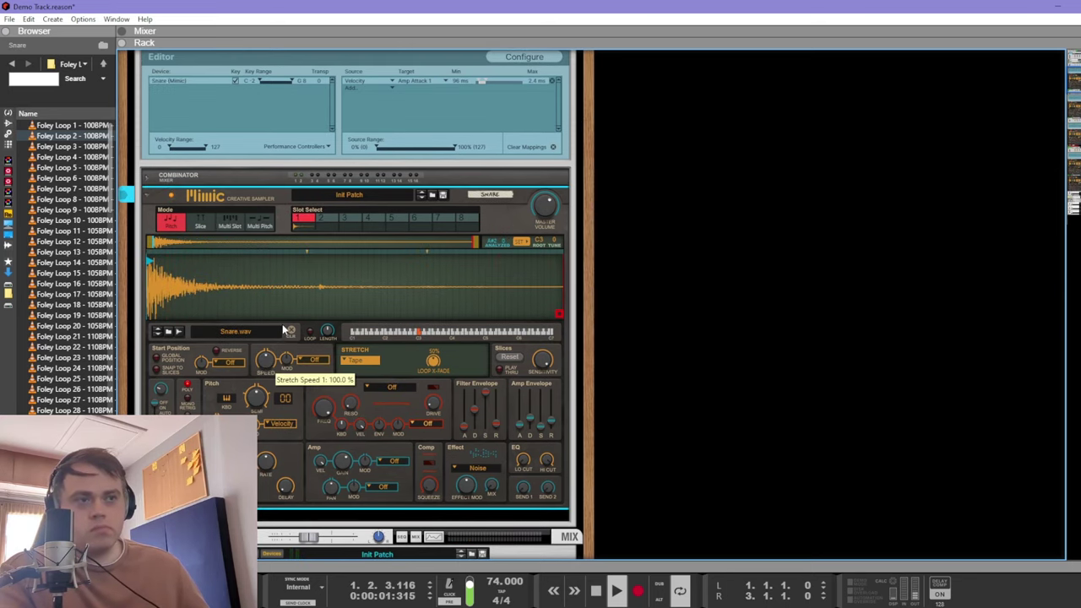
drag(281, 335, 287, 314)
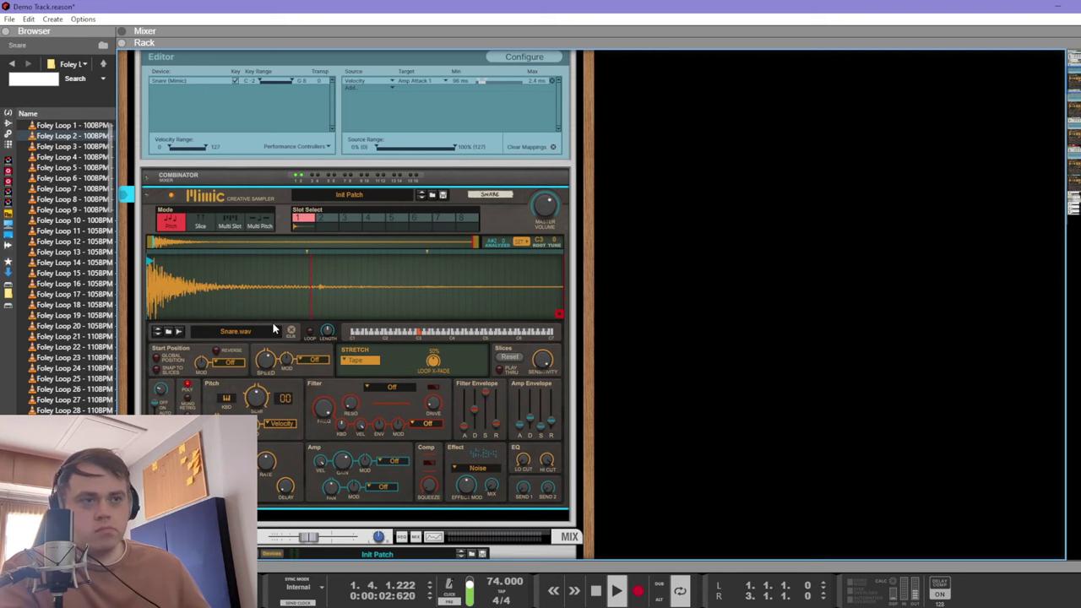
Step: Stop playback and delete the Snare, Kick, Hi Hats 2 and Hi Hats 1 clips in the sequencer, keeping the foley clip
key(F7)
key(Escape)
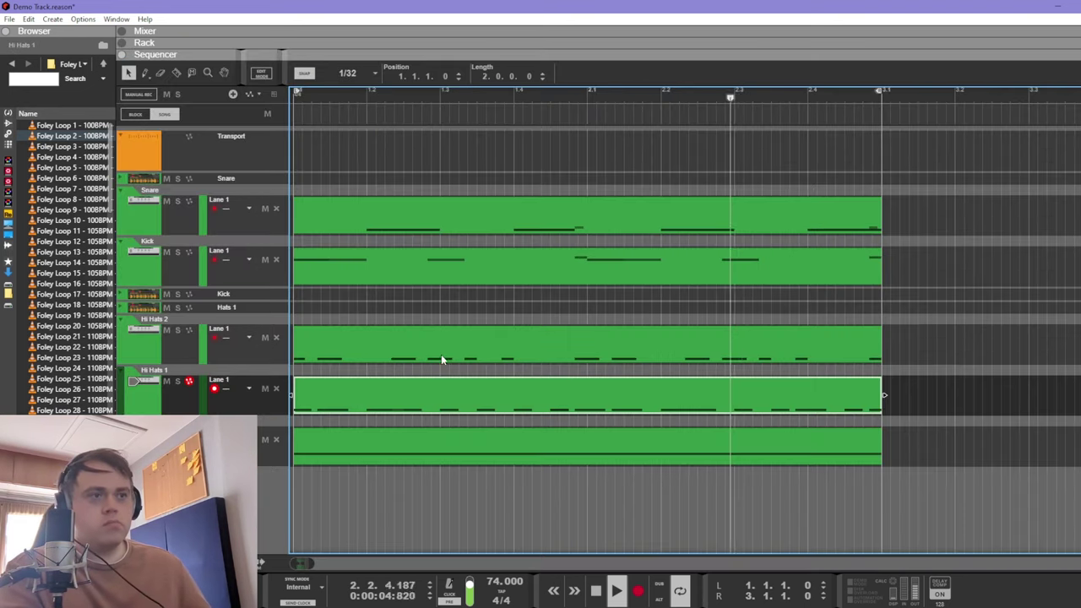
key(space)
drag(919, 415, 717, 211)
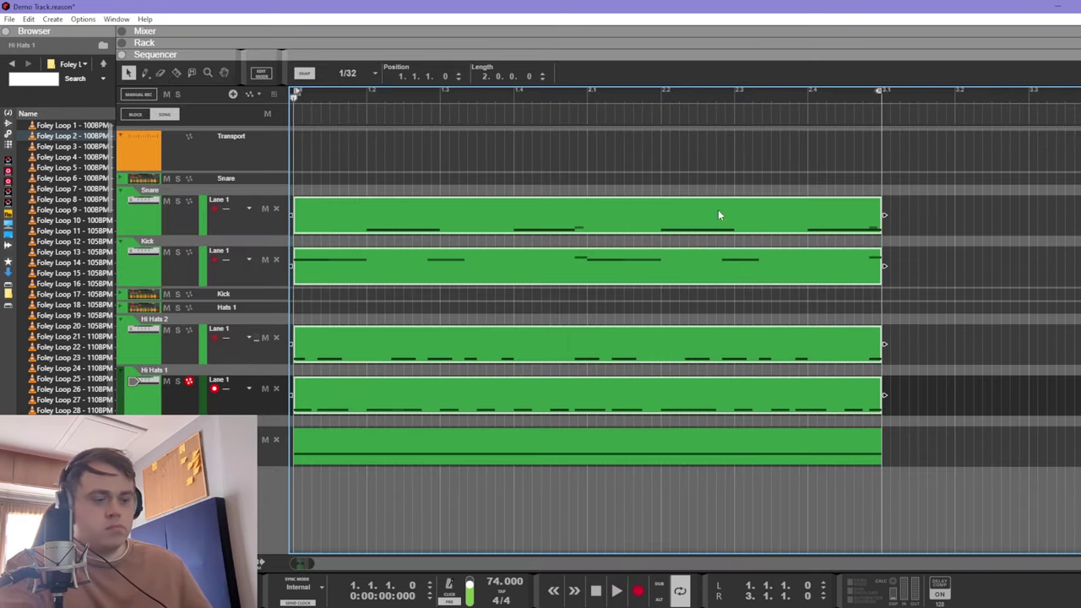
key(Delete)
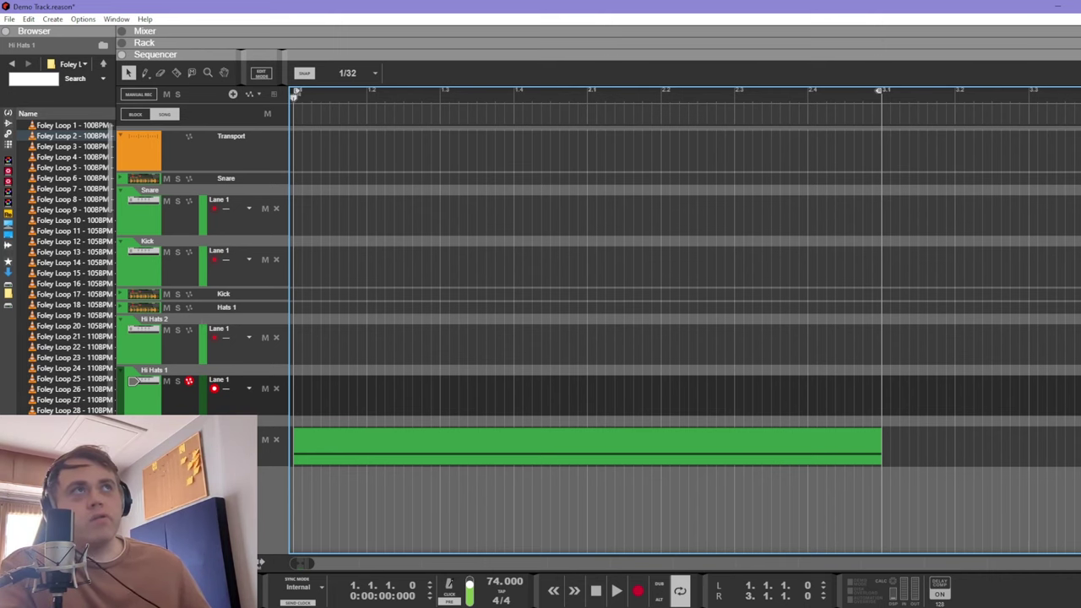
Step: Place a kick MIDI pattern at bar 1 on the Kick track and a hi-hat MIDI pattern on the Hi Hats 1 track
drag(648, 118, 311, 268)
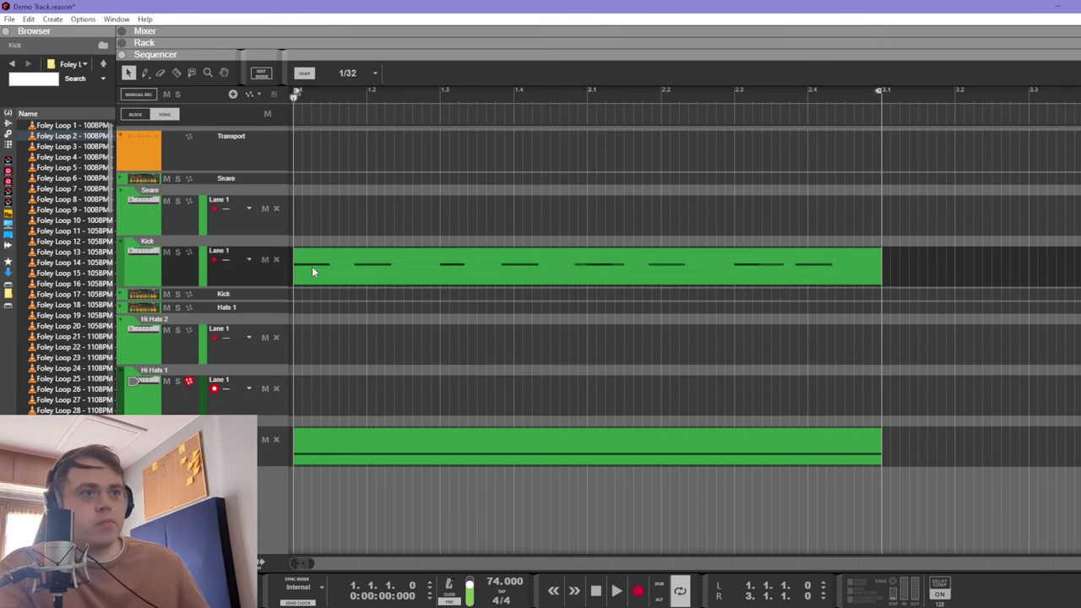
click(436, 175)
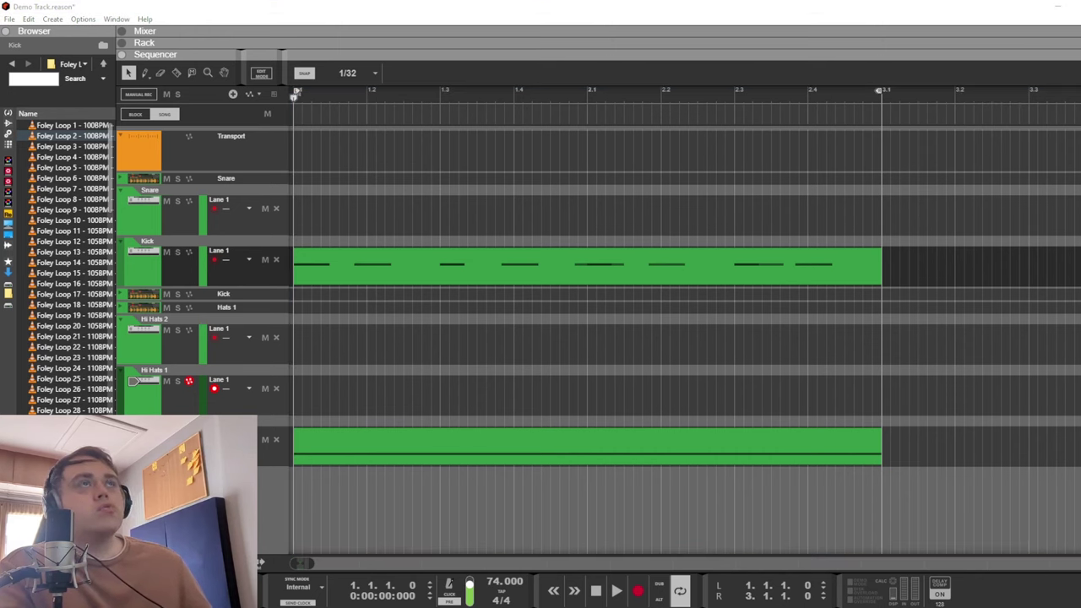
click(302, 386)
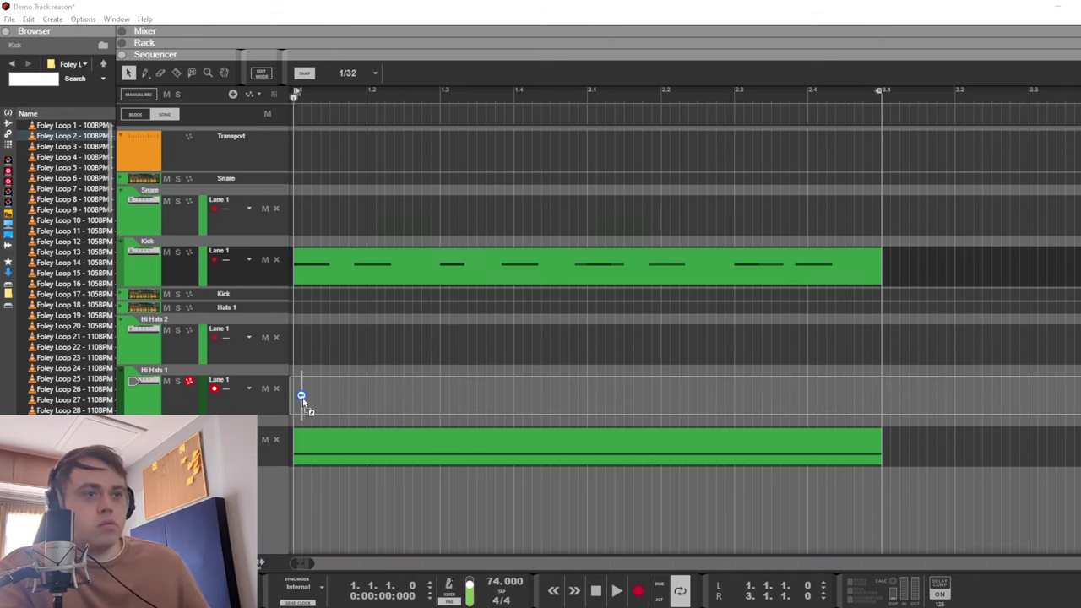
key(ctrl+v)
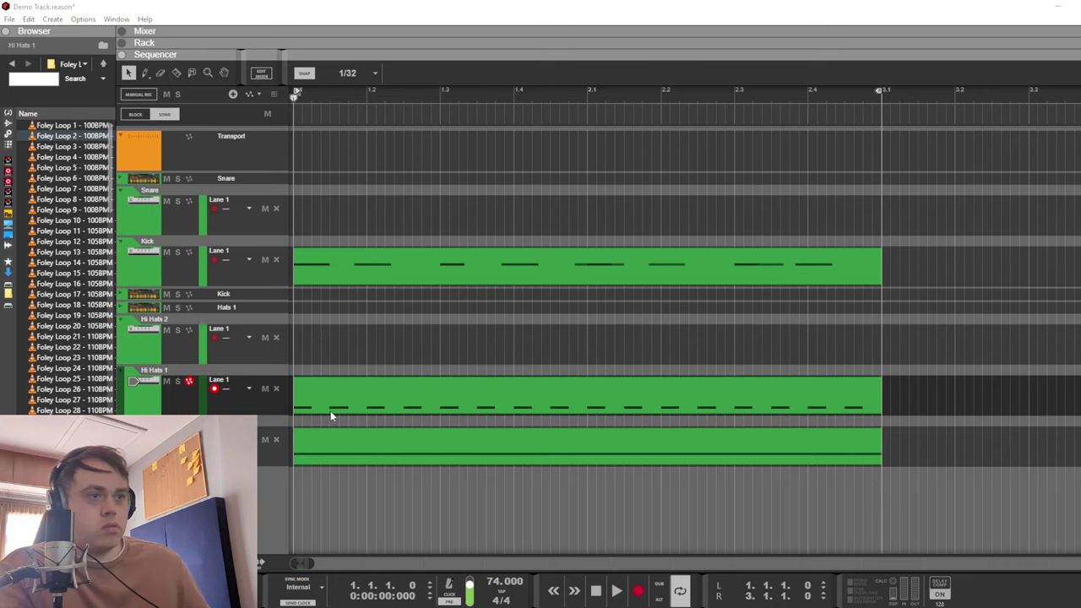
Step: Move the hi-hat clip to the Hi Hats 2 track and place a different hi-hat MIDI pattern at bar 1 on Hi Hats 1
double_click(330, 410)
key(Tab)
drag(384, 387, 346, 353)
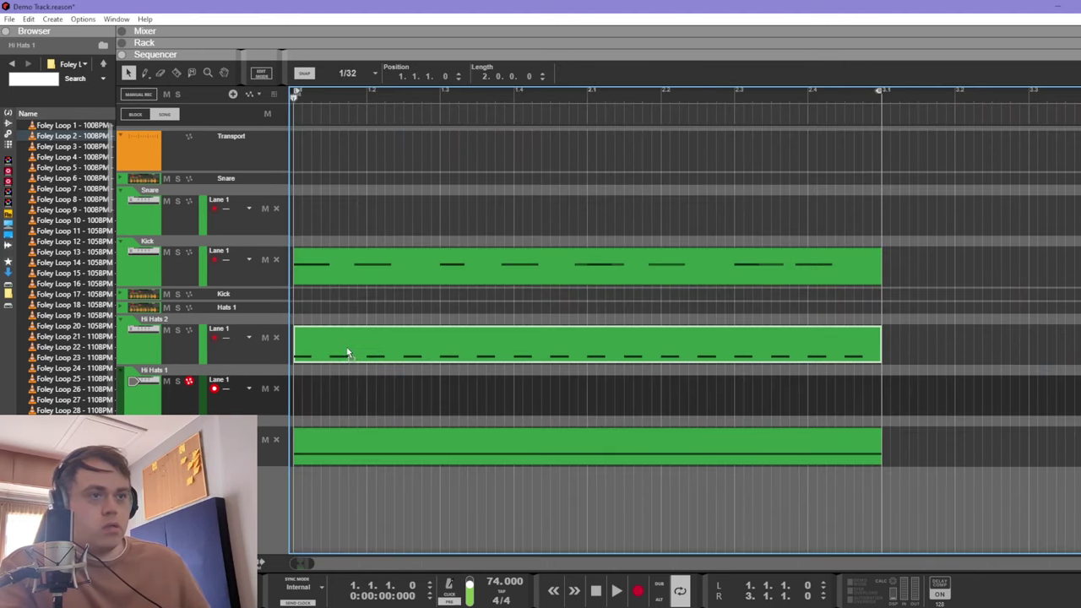
drag(1080, 396, 309, 406)
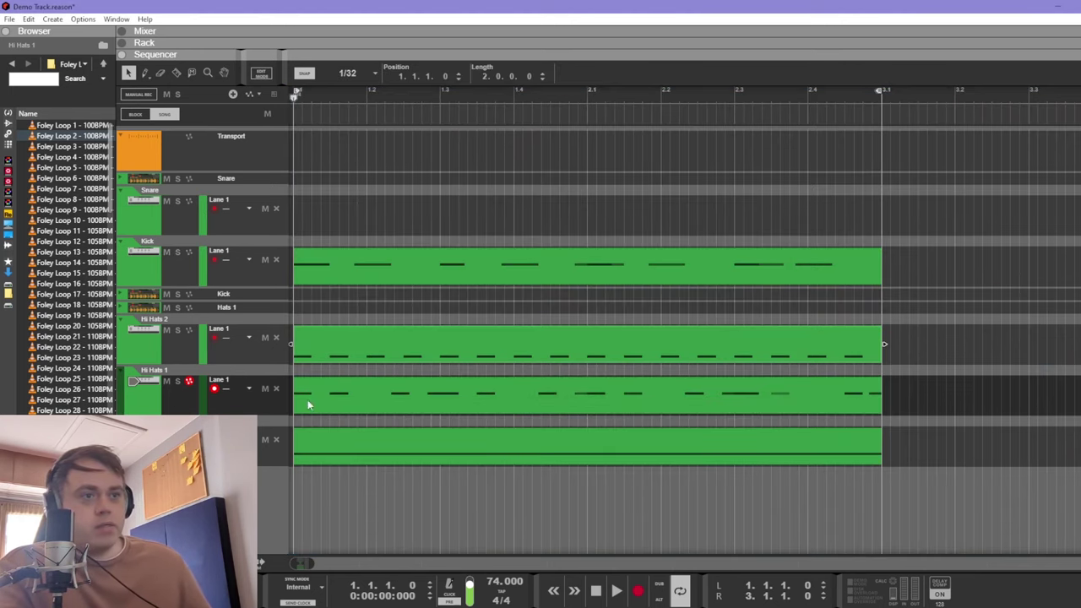
Step: Lower the velocities of several notes in the Hi Hats 1 clip, including the short note just before 1.3
double_click(380, 403)
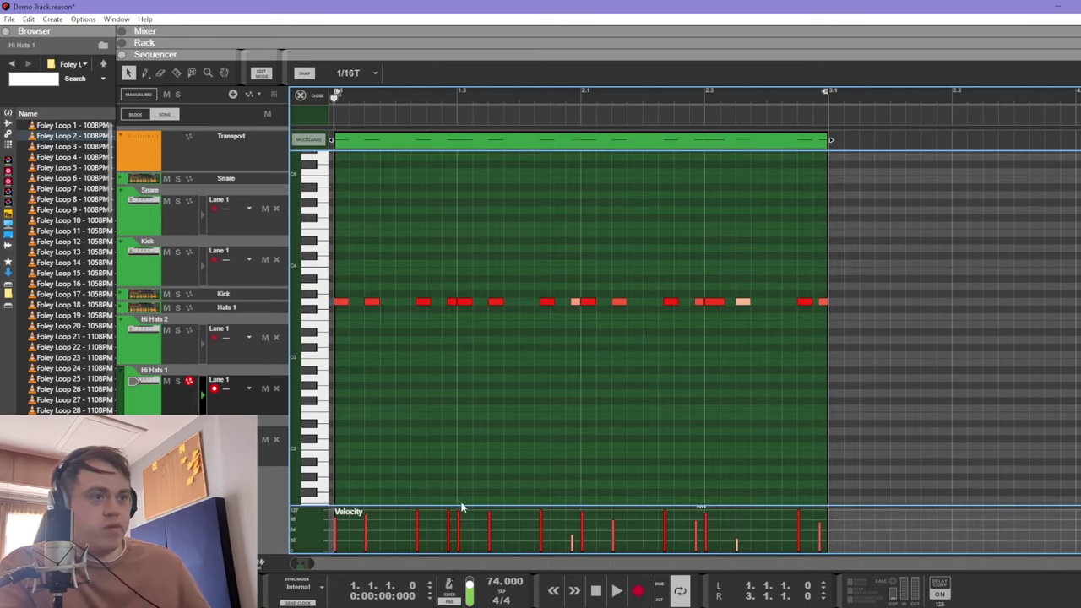
key(p)
click(451, 524)
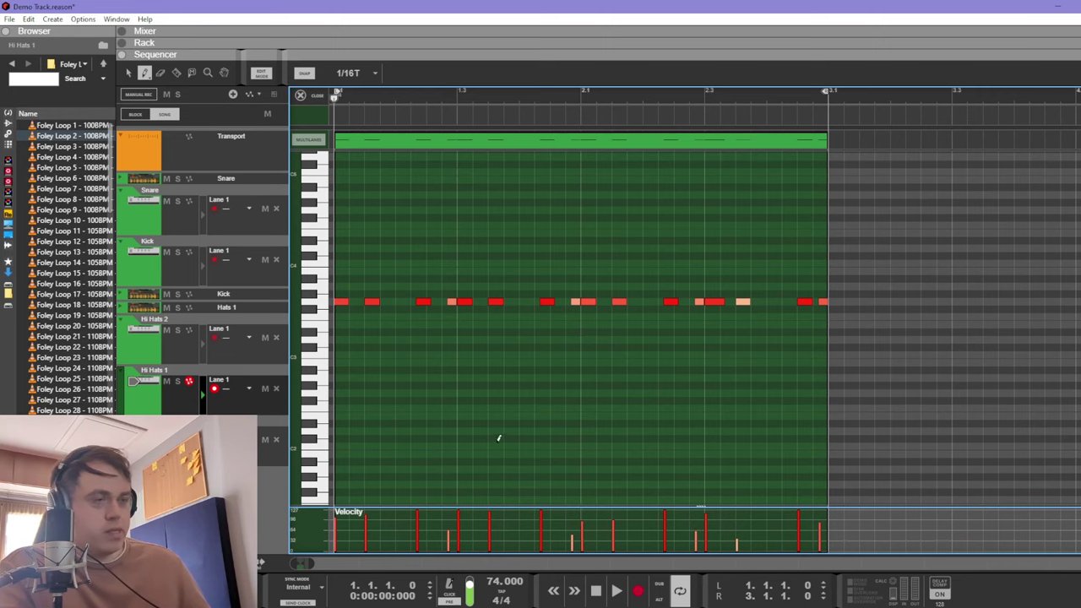
key(q)
key(ctrl+e)
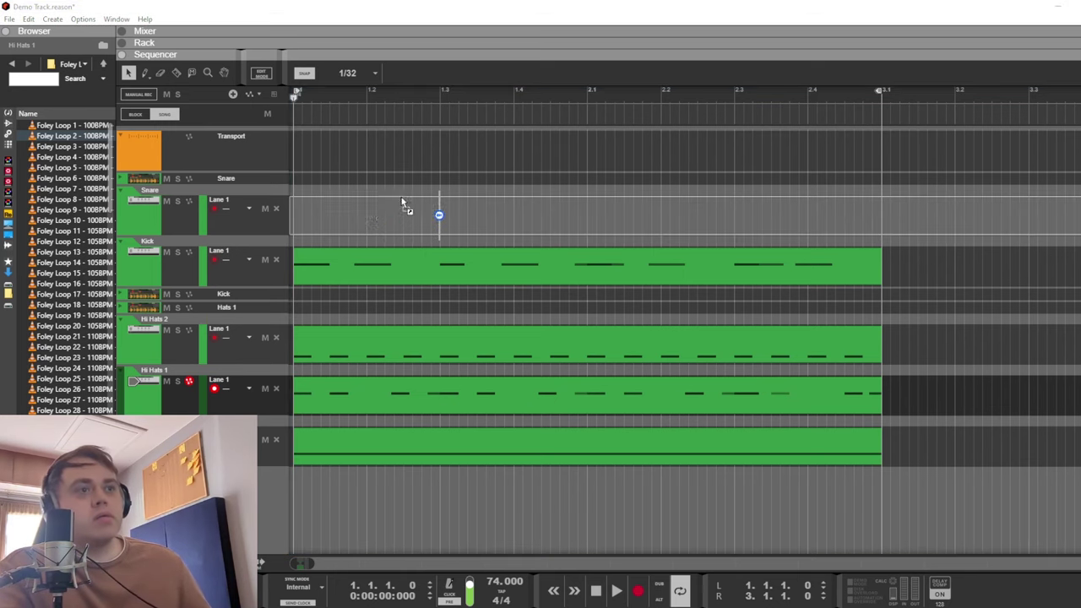
Step: Place a snare MIDI pattern at bar 1 on the Snare track and play the new beat
drag(403, 204, 296, 209)
click(456, 185)
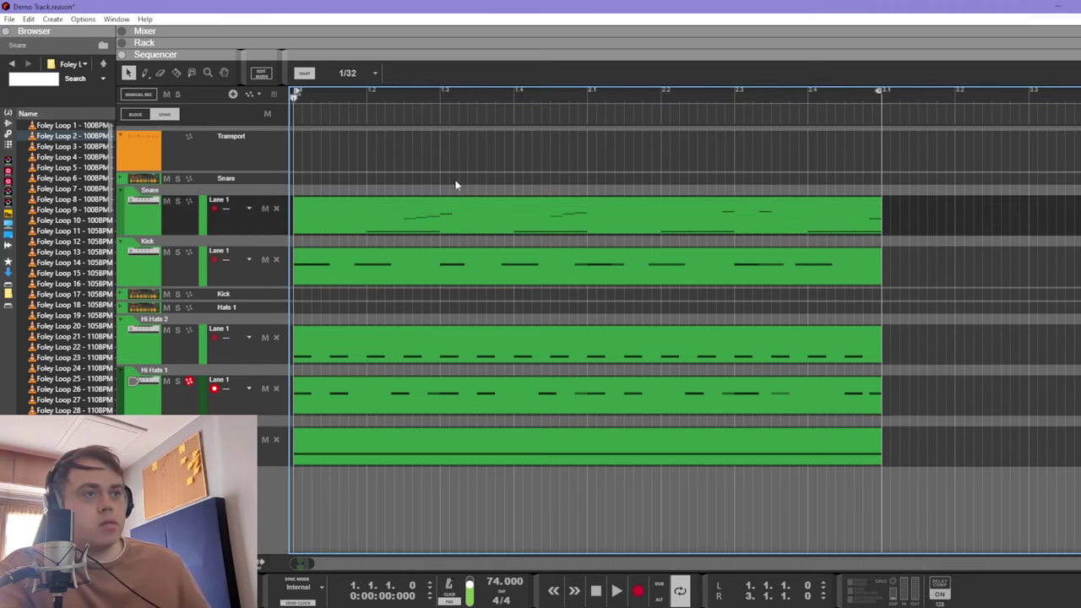
key(space)
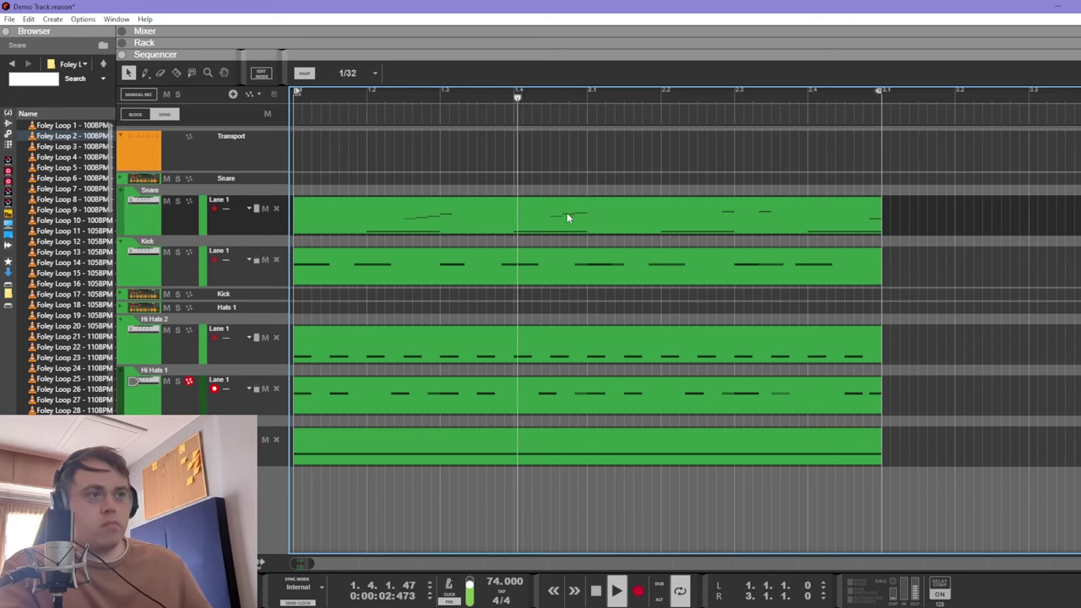
Step: Transpose all notes in the Kick clip down to C3 and play the beat again
double_click(573, 266)
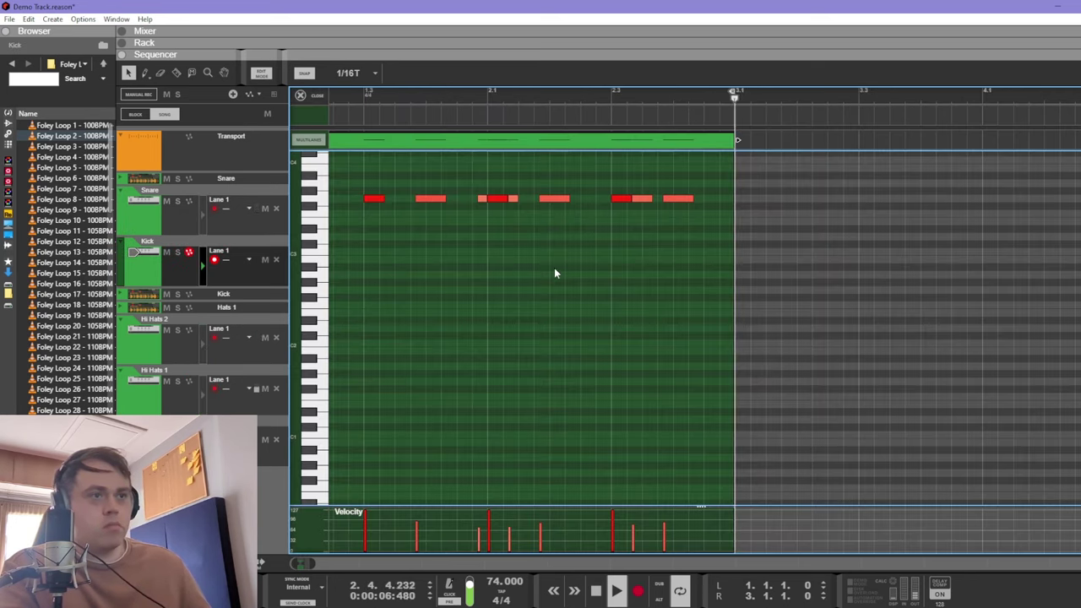
key(ctrl+a)
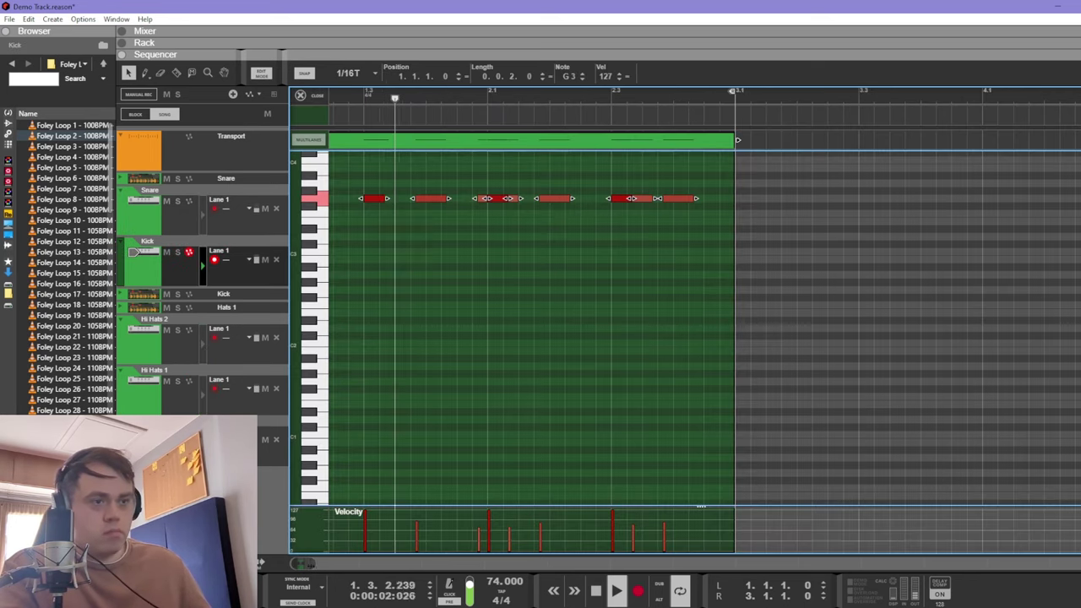
scroll(459, 342, down, 1)
key(space)
key(Down)
key(Down)
key(Down)
key(Down)
key(Down)
key(Down)
key(Down)
key(Down)
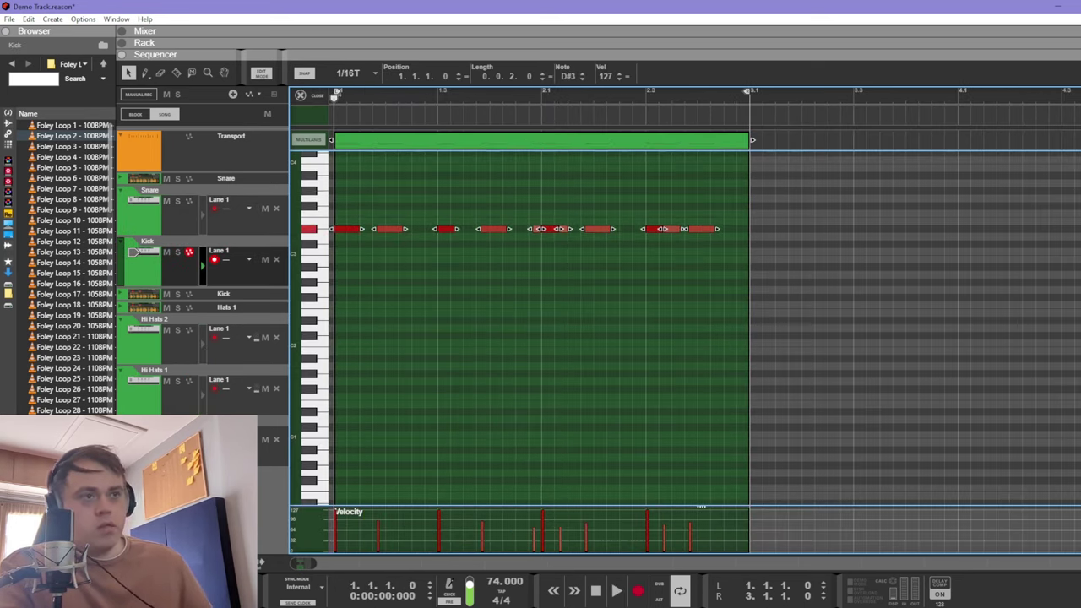
key(Up)
key(space)
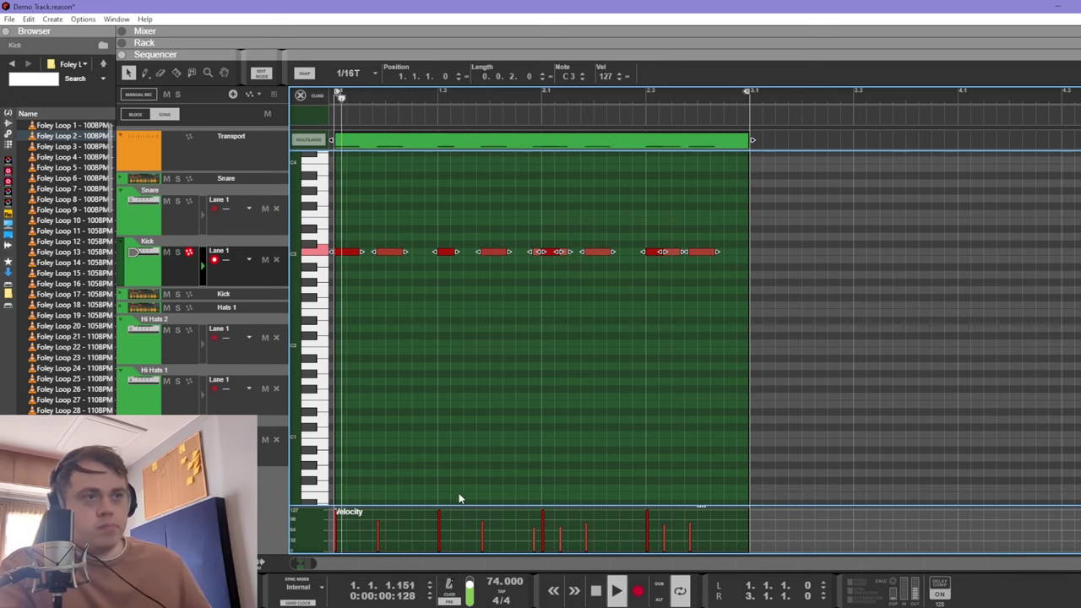
click(483, 387)
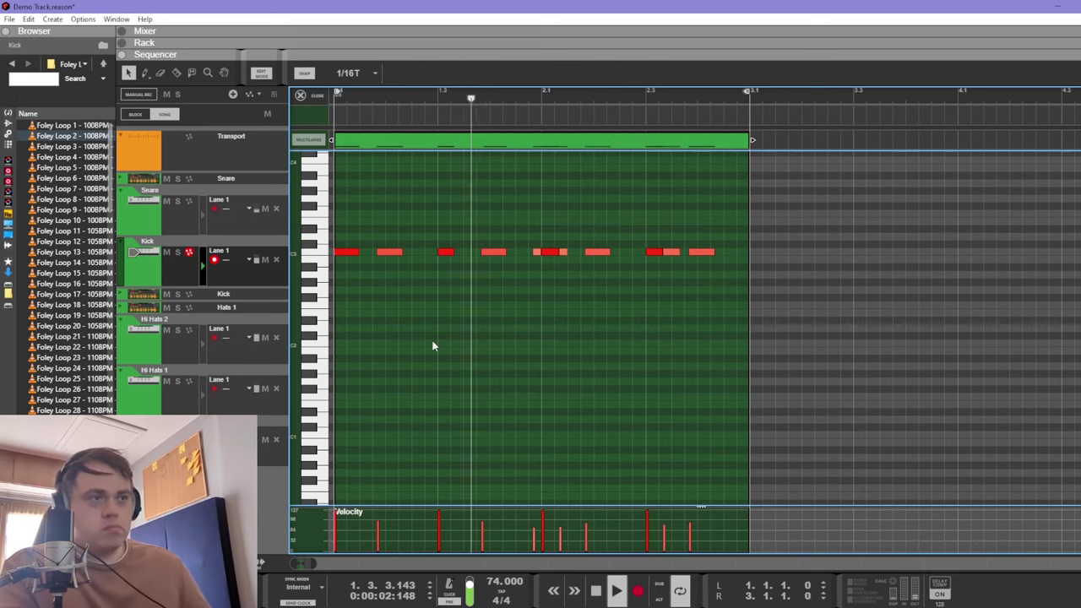
Step: Examine the Snare clip's notes, then the drum samplers and bus effects in the rack with the new patterns in place
key(ctrl+e)
click(475, 215)
key(ctrl+e)
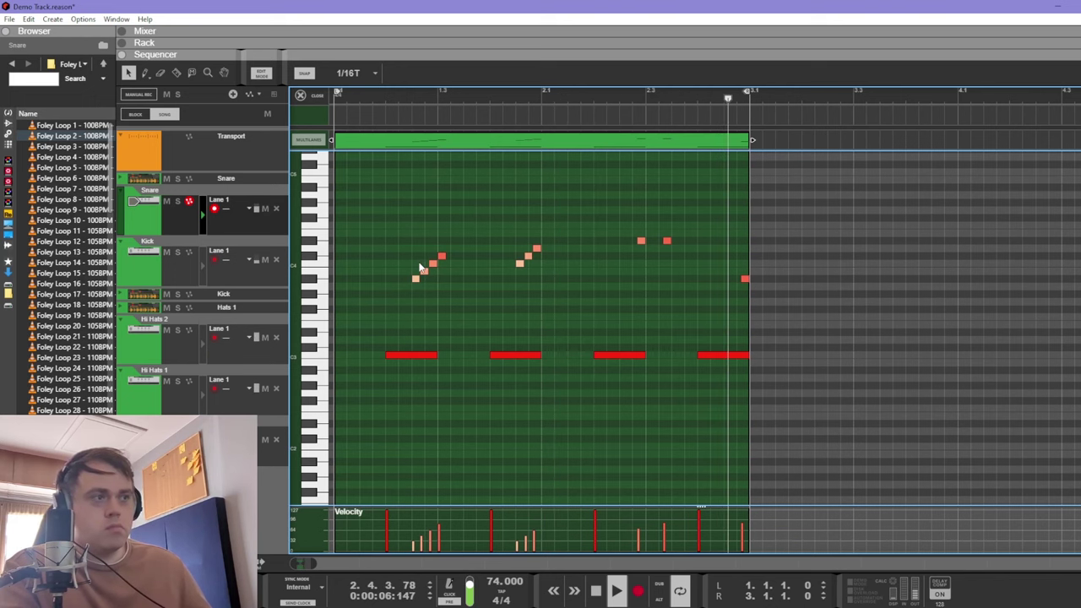
key(ctrl+e)
key(F6)
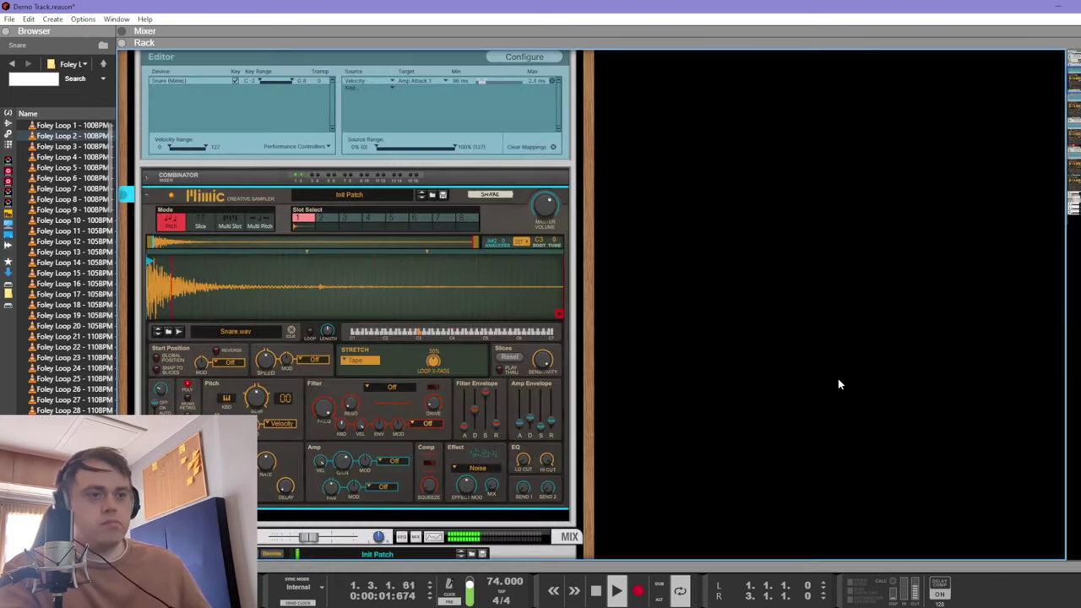
scroll(701, 363, down, 4)
scroll(672, 367, down, 15)
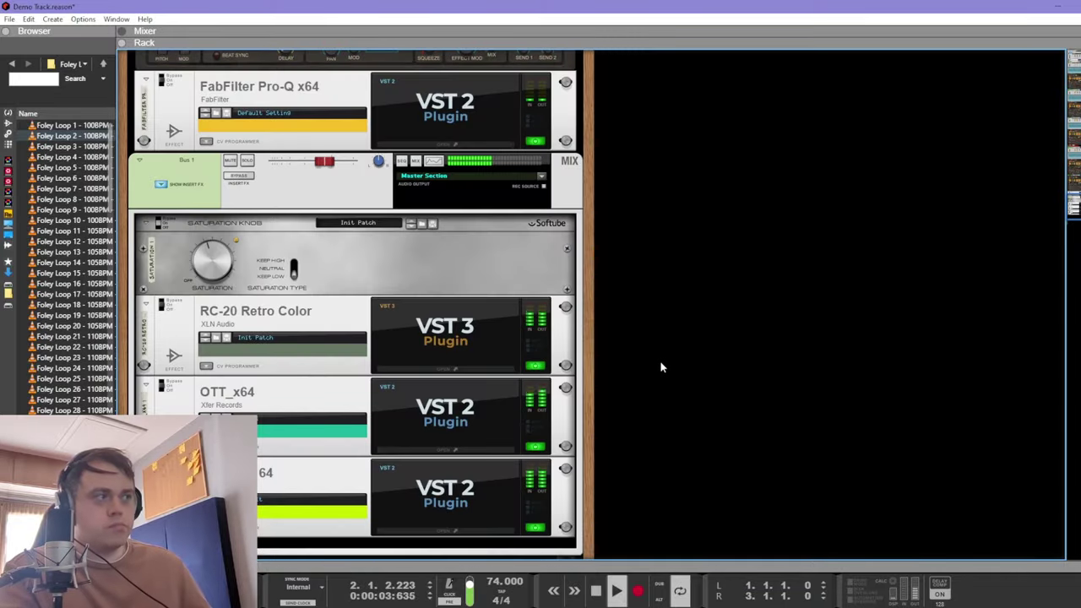
scroll(655, 357, up, 12)
key(F7)
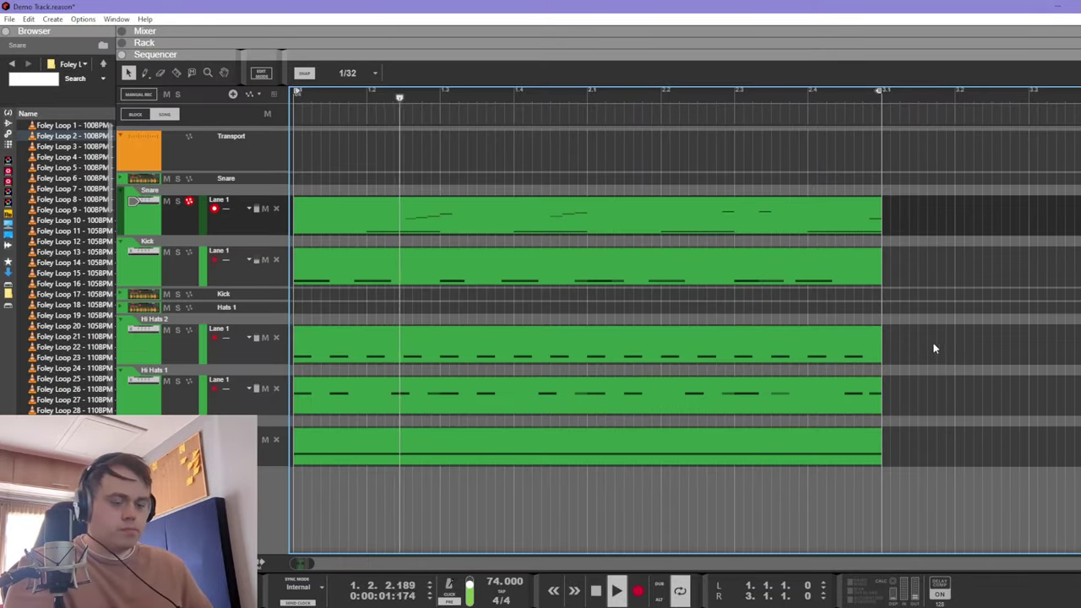
key(F6)
scroll(516, 327, down, 5)
scroll(591, 324, up, 10)
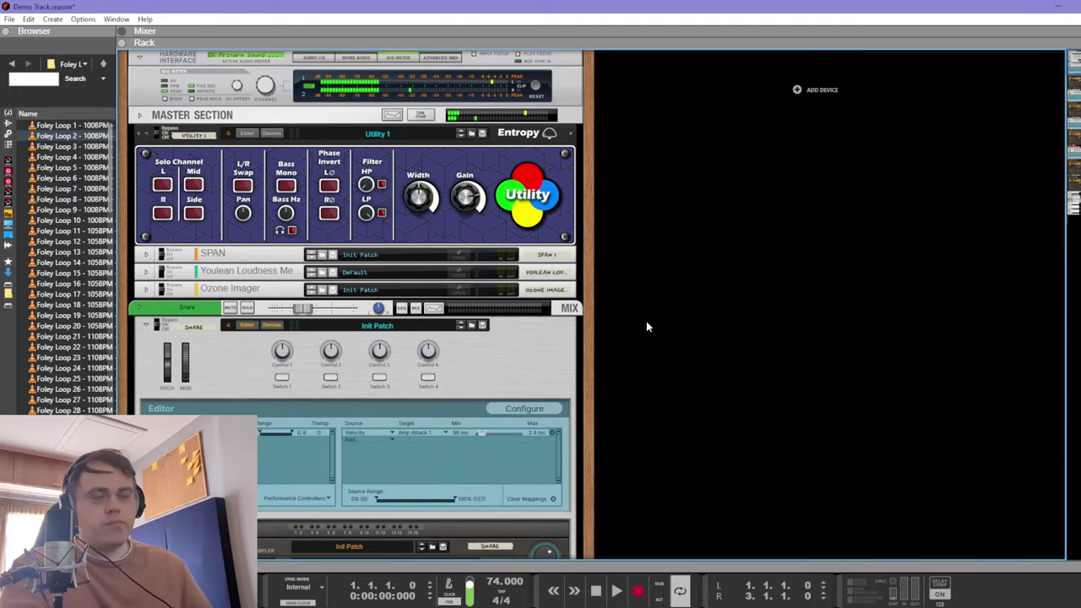
scroll(646, 321, down, 7)
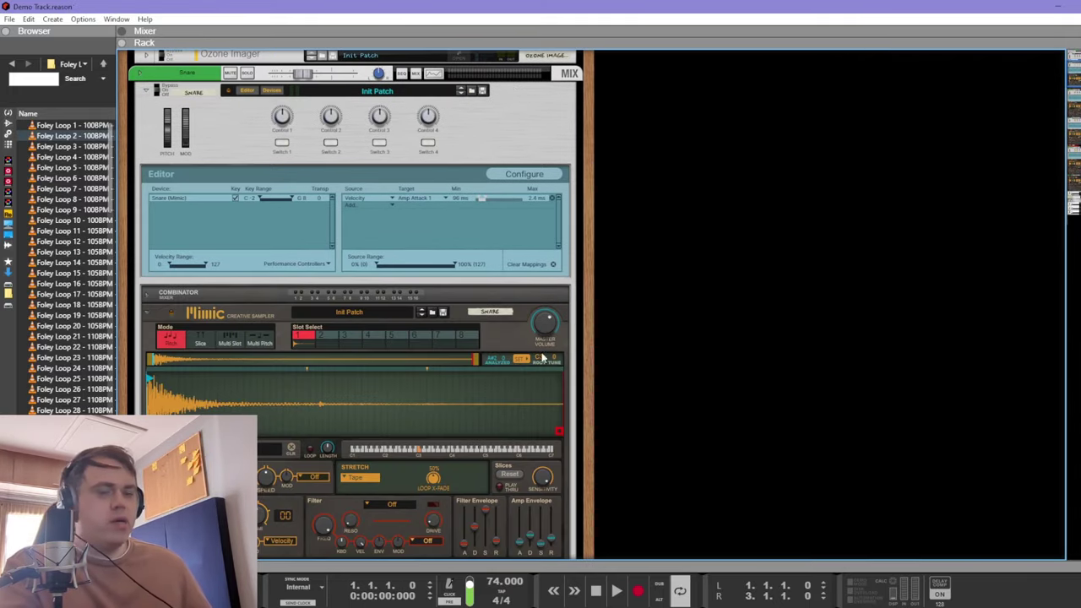
Step: Browse back to the drum kit samples folder and audition kick, snare and hi-hat samples from Kits 2 to 5
click(11, 64)
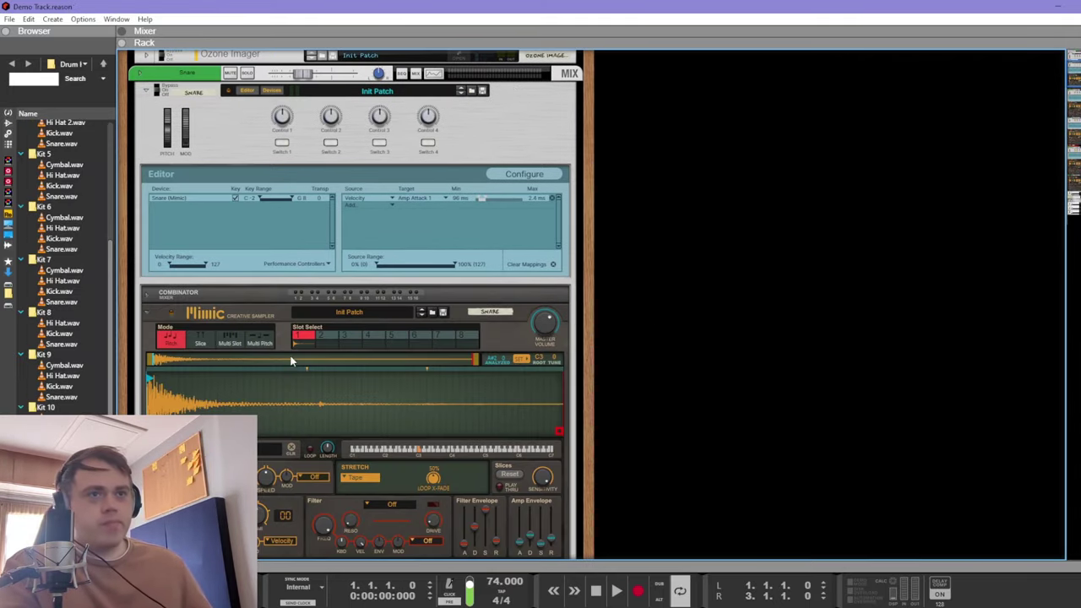
scroll(68, 251, up, 5)
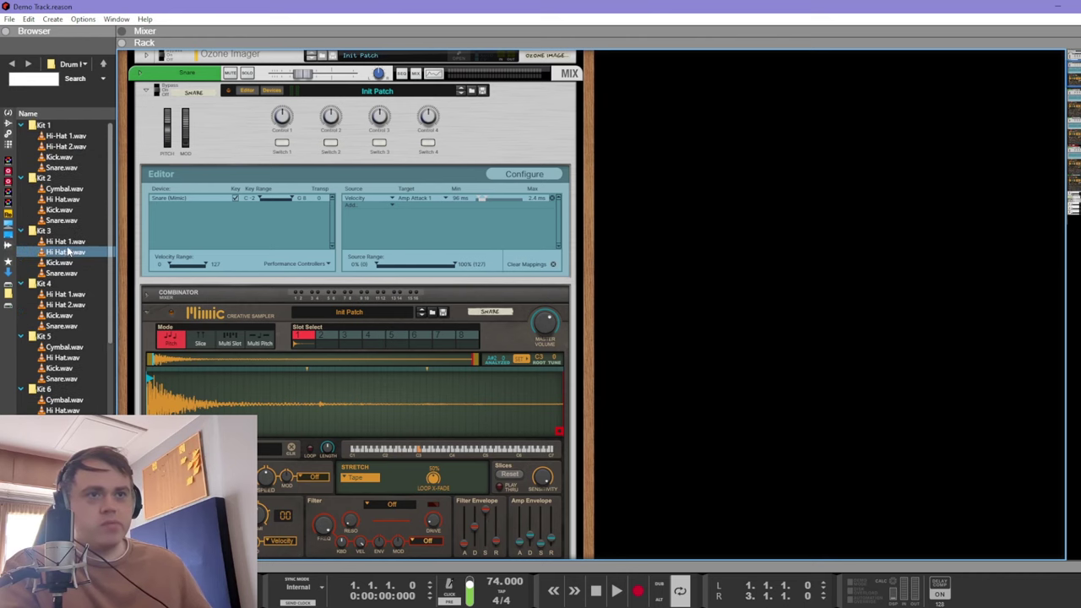
click(65, 211)
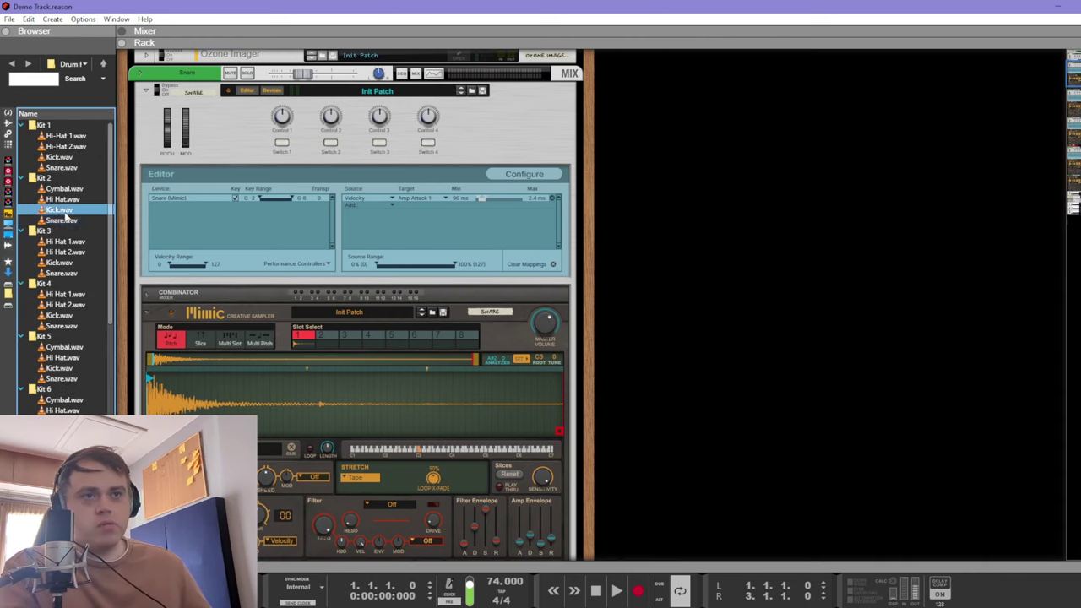
click(60, 265)
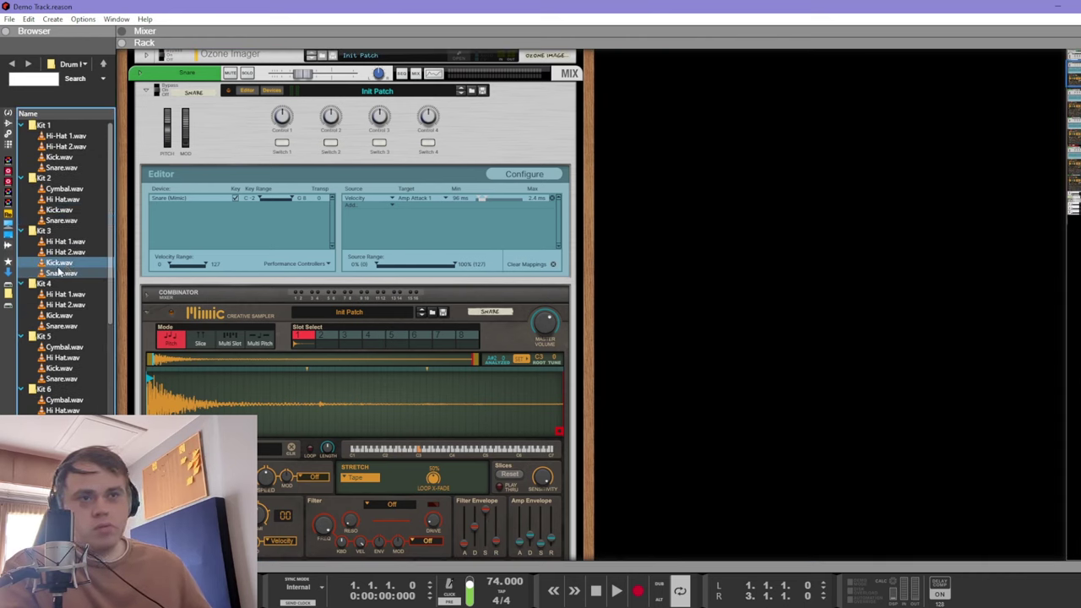
click(57, 326)
click(55, 357)
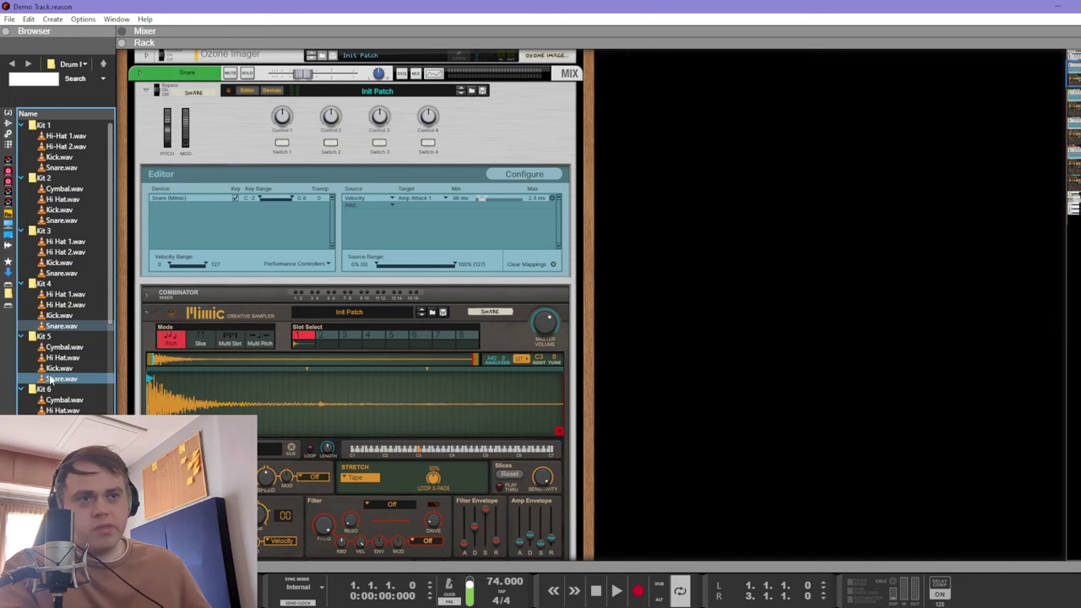
click(51, 379)
Step: Load Kit 5's Snare.wav into the Snare Mimic and its Kick.wav into the Kick Mimic
scroll(310, 295, down, 2)
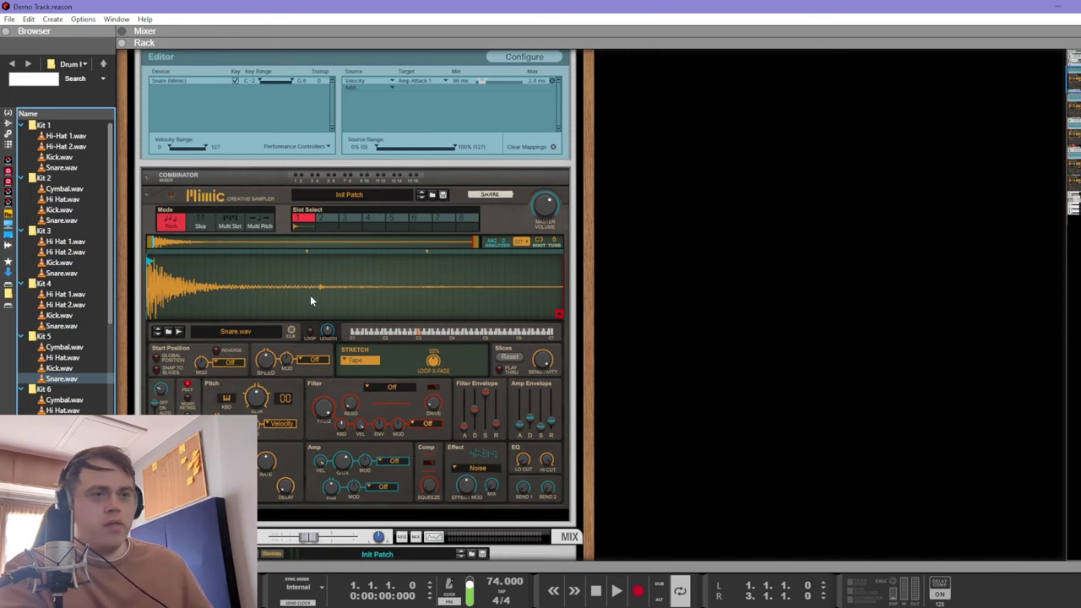
scroll(293, 329, up, 7)
scroll(293, 330, down, 4)
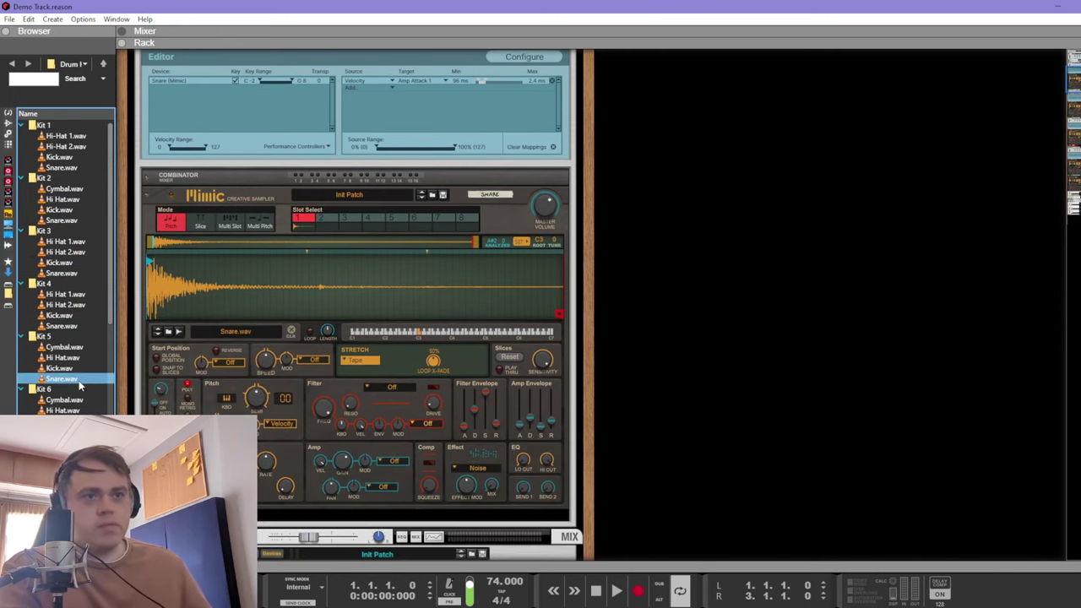
scroll(294, 295, down, 4)
scroll(261, 353, down, 4)
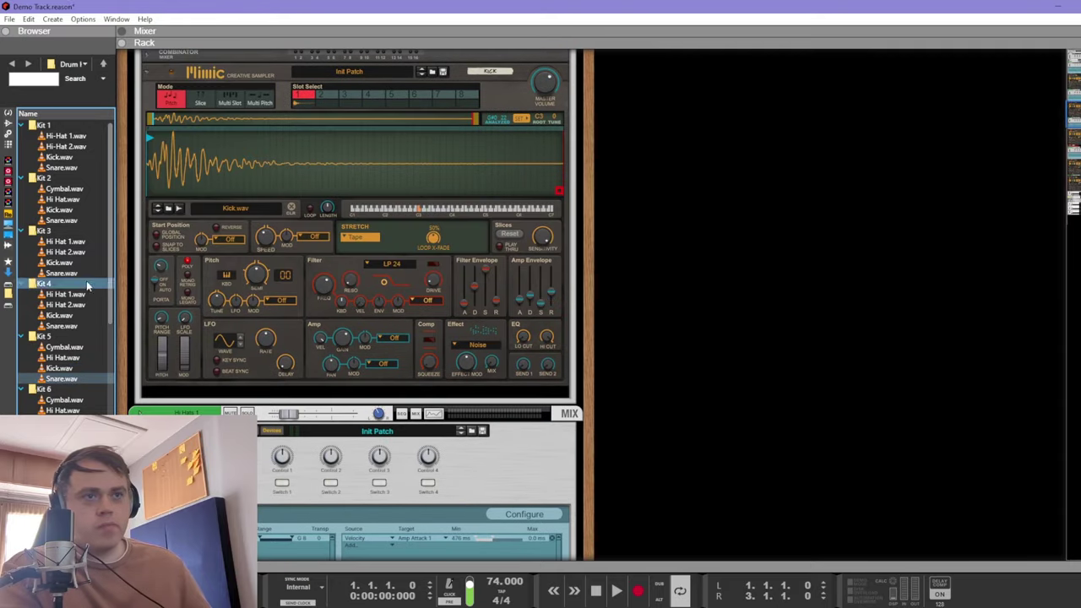
click(59, 369)
drag(60, 372, 257, 296)
Step: Load Kit 5's Hi Hat.wav into the Hats 1 Mimic and its Cymbal.wav into the Hats 2 Mimic
scroll(258, 297, down, 4)
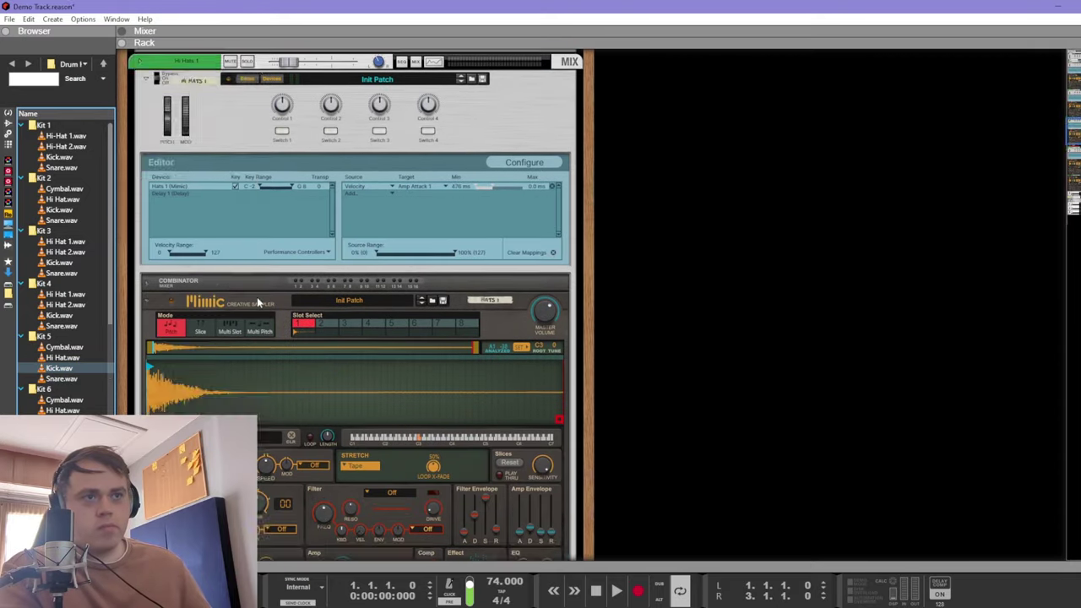
scroll(258, 297, up, 2)
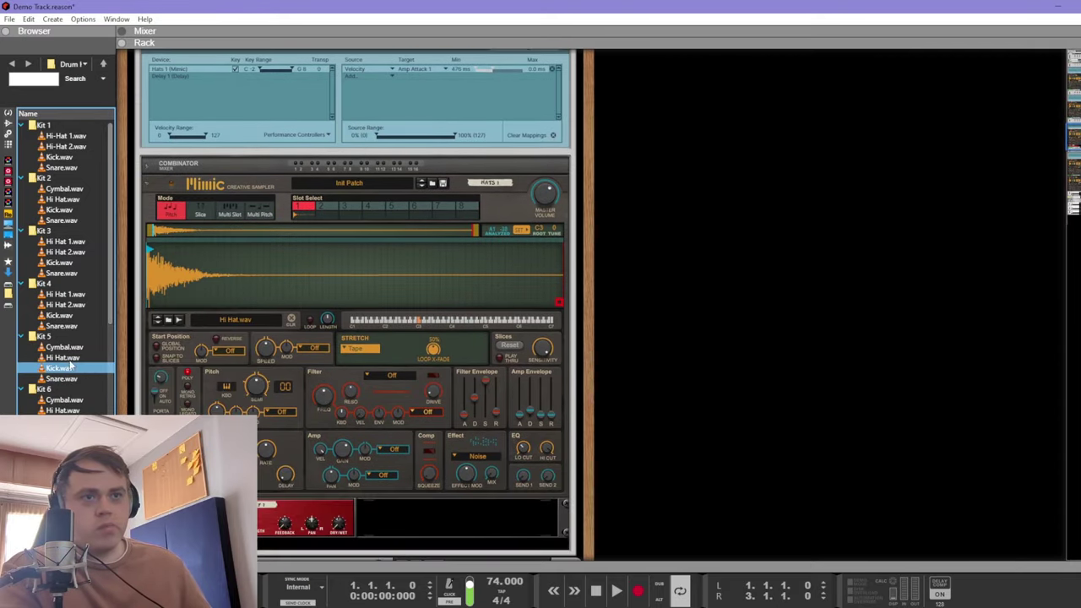
drag(69, 357, 262, 326)
scroll(257, 328, down, 4)
scroll(254, 329, down, 2)
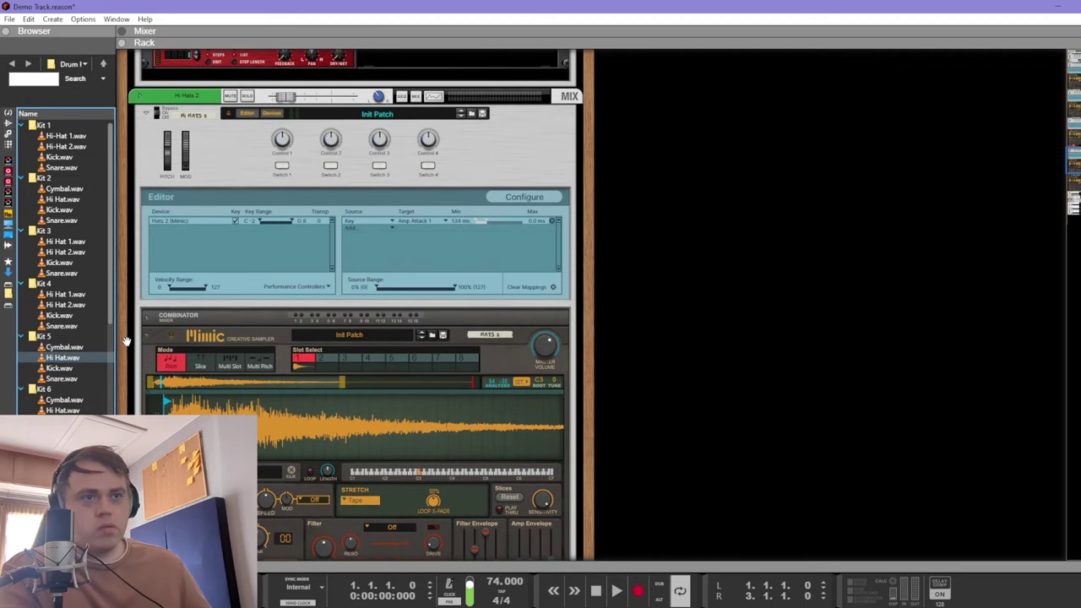
drag(78, 357, 217, 399)
Step: Bring the Foley Loop sampler into view and play the beat with the Kit 5 samples
scroll(263, 356, up, 3)
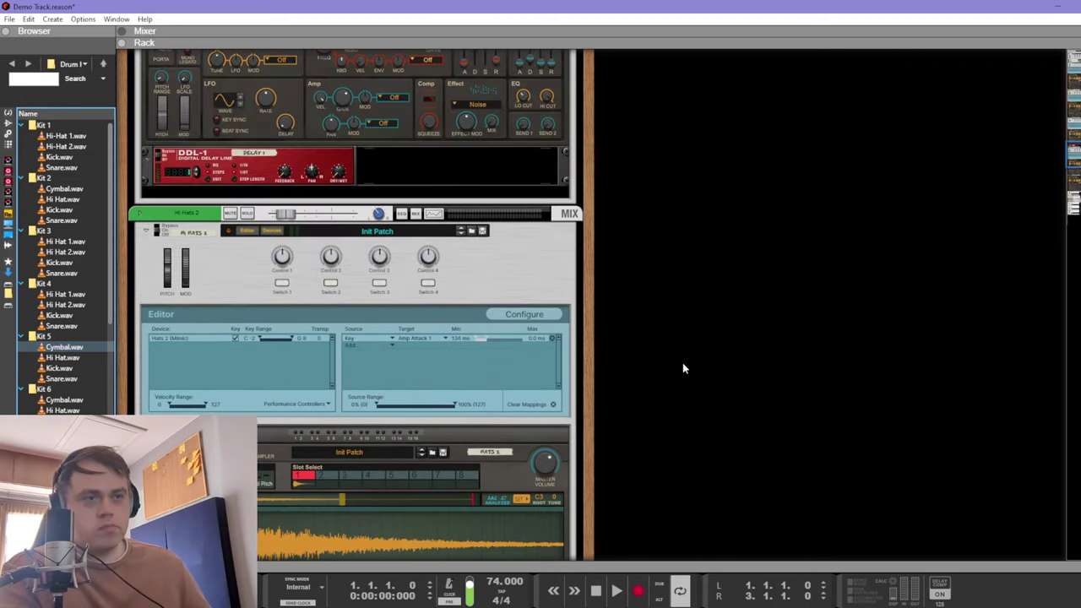
scroll(684, 359, down, 5)
key(space)
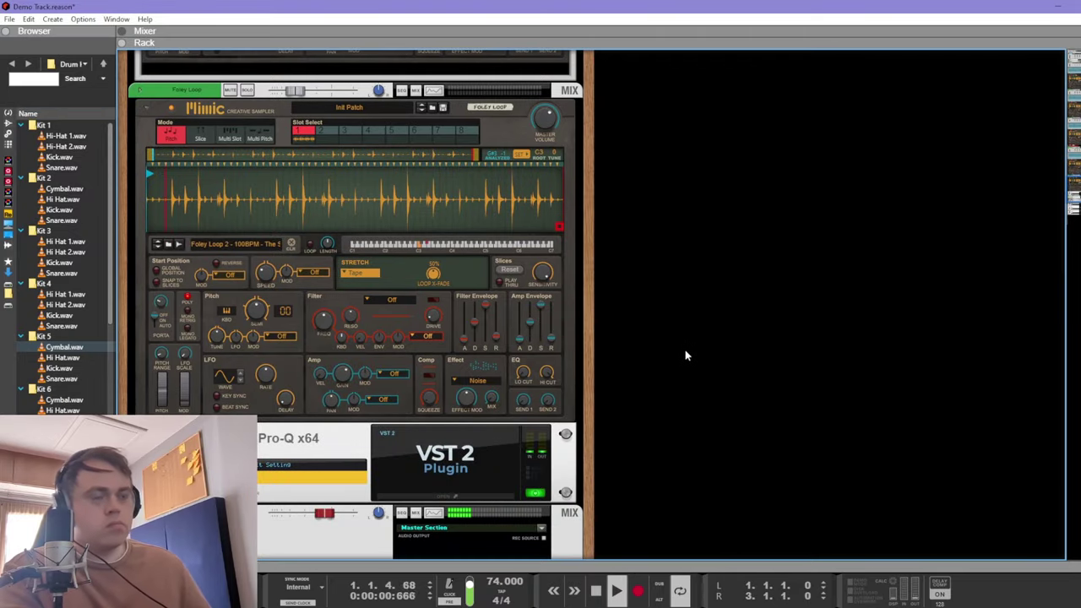
Step: Open the Snare clip in the sequencer and lower the two ghost notes around 2.3 to C3
key(F7)
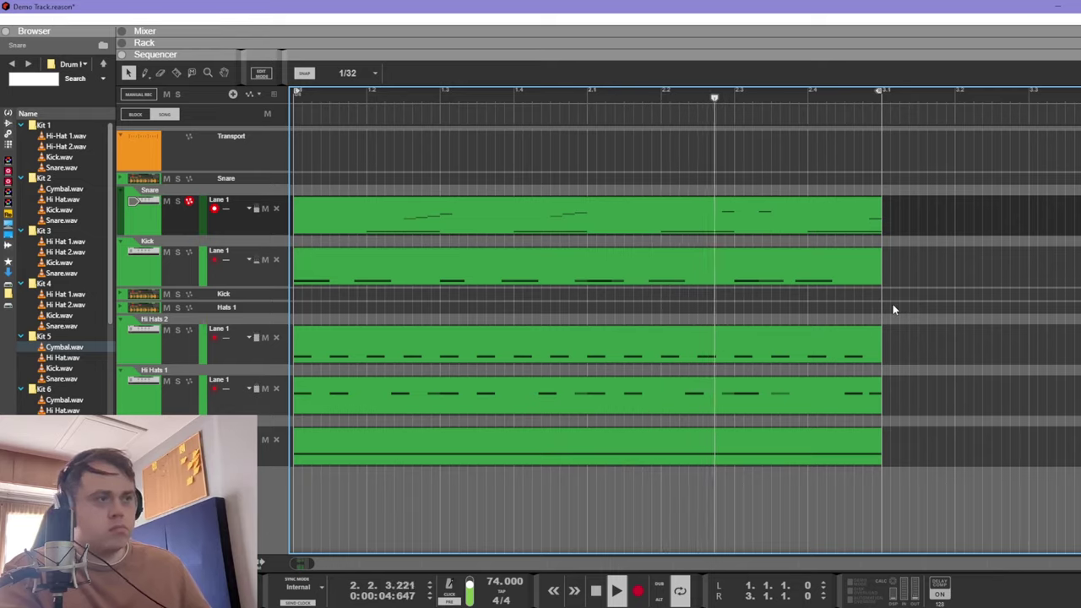
key(F6)
scroll(524, 287, up, 3)
key(F7)
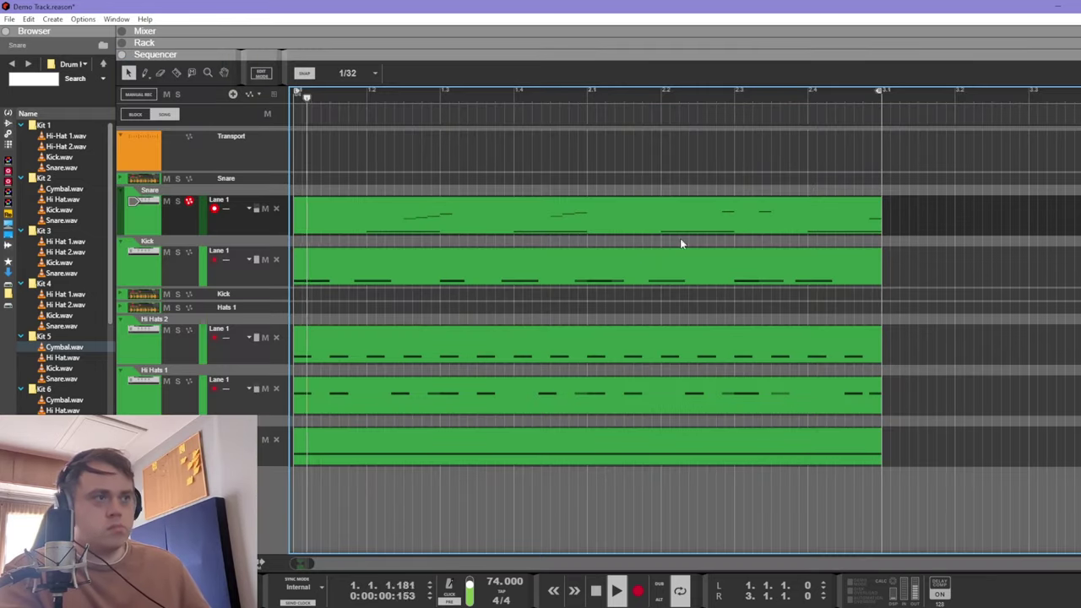
double_click(736, 215)
drag(714, 206, 723, 205)
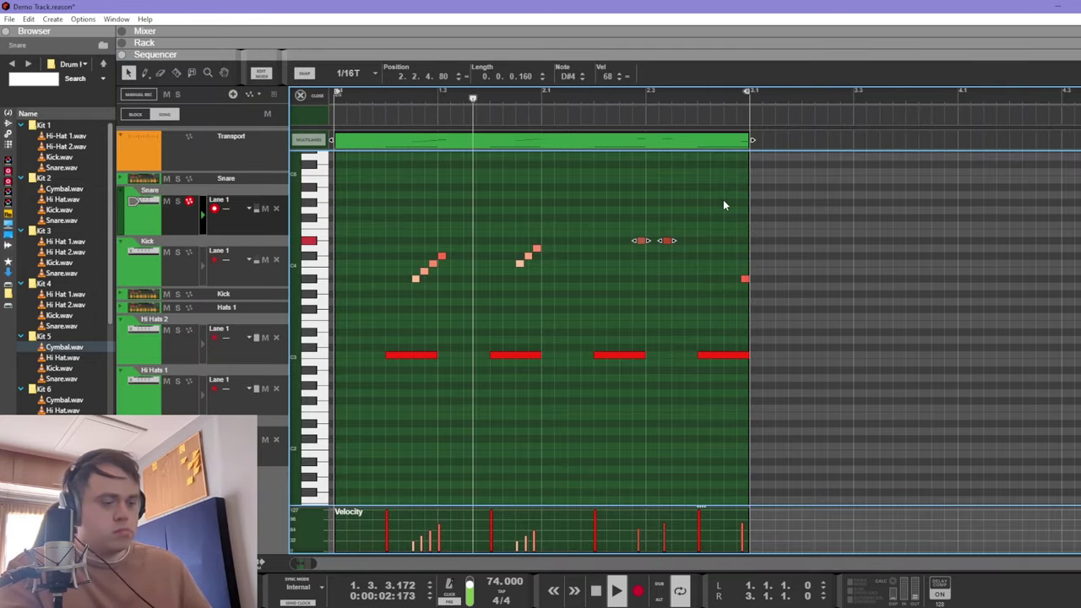
key(Down)
key(Down)
key(Down)
key(Down)
key(Down)
key(Down)
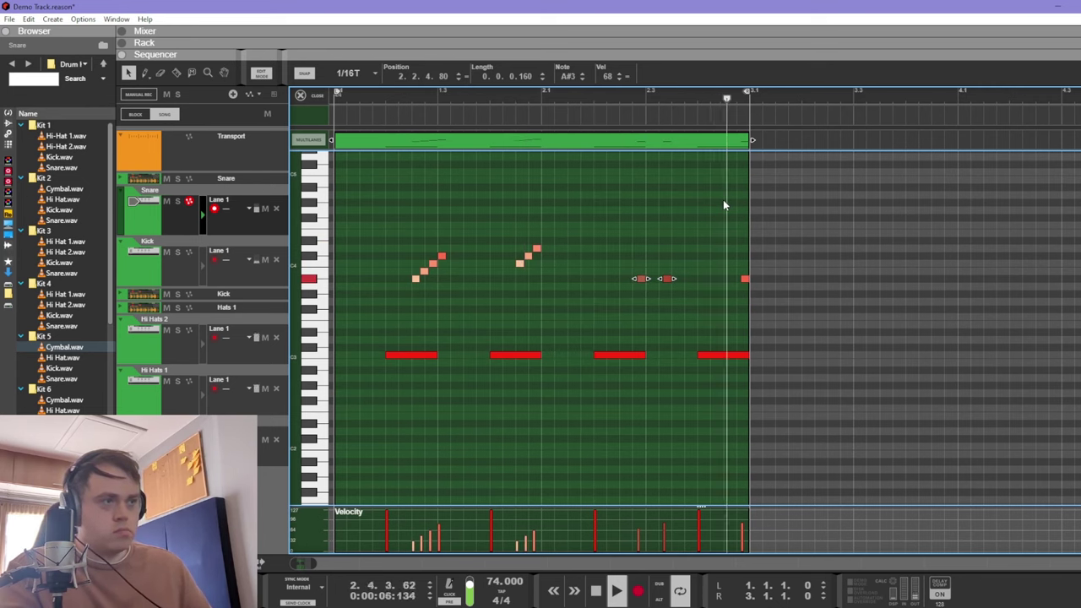
key(Down)
key(Down)
key(Down)
key(Down)
key(Down)
key(Down)
key(Down)
key(Down)
key(Down)
key(Down)
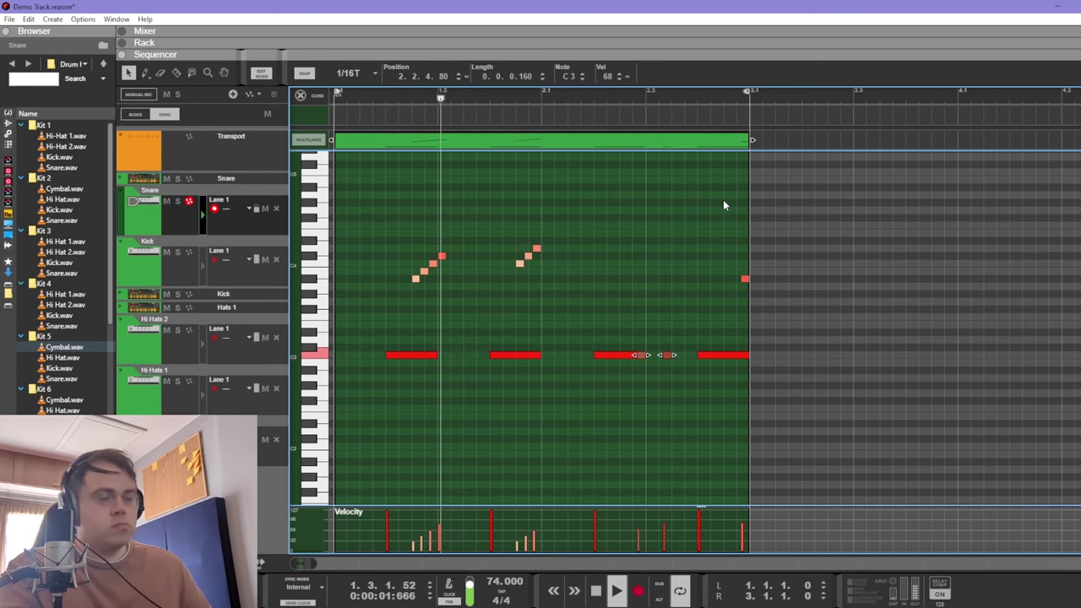
click(628, 388)
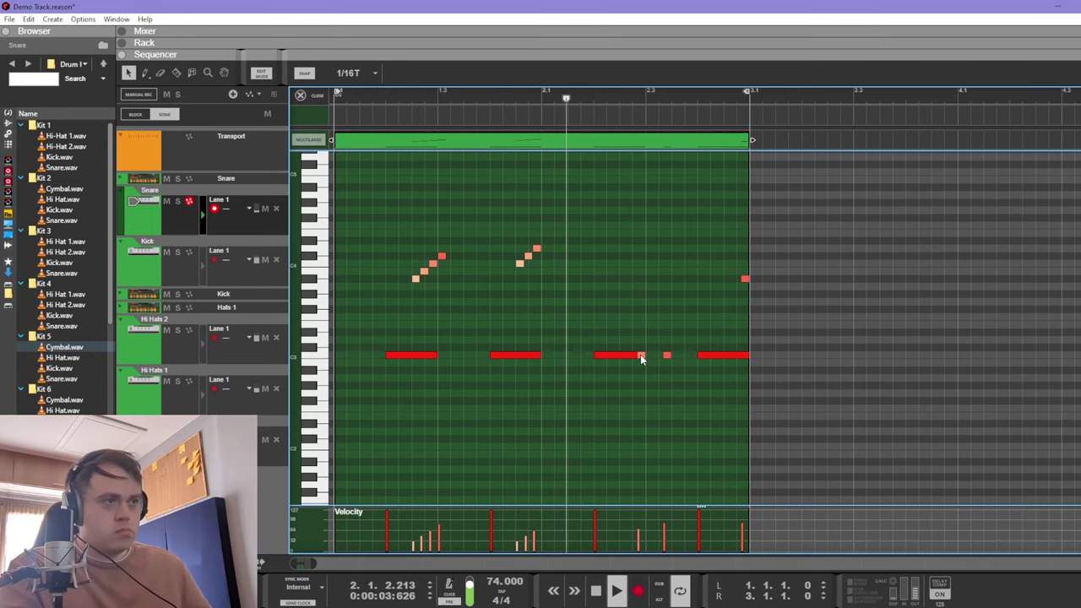
Step: Mute the first of the two lowered snare ghost notes and lower the clip's last ghost note to D#3
click(640, 356)
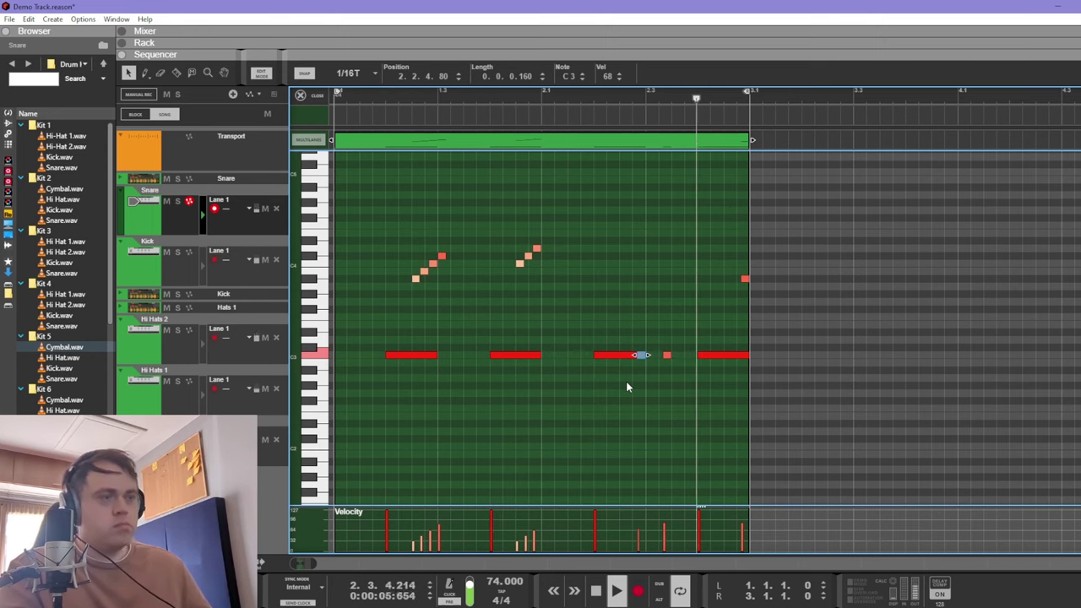
click(745, 278)
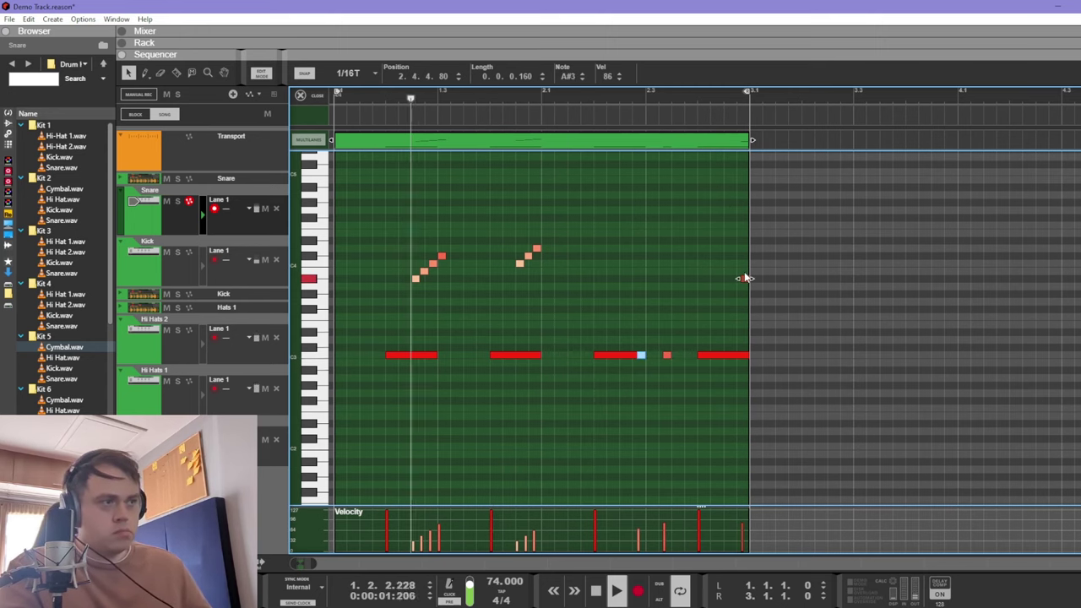
key(Down)
key(Down)
key(Down)
key(Down)
key(Down)
key(Down)
key(Down)
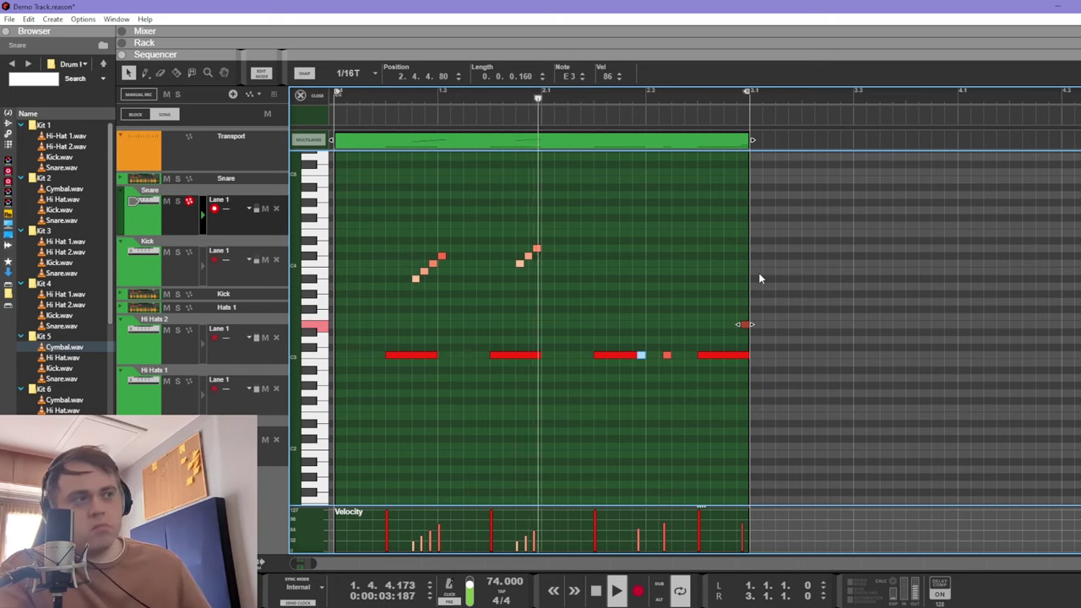
click(711, 271)
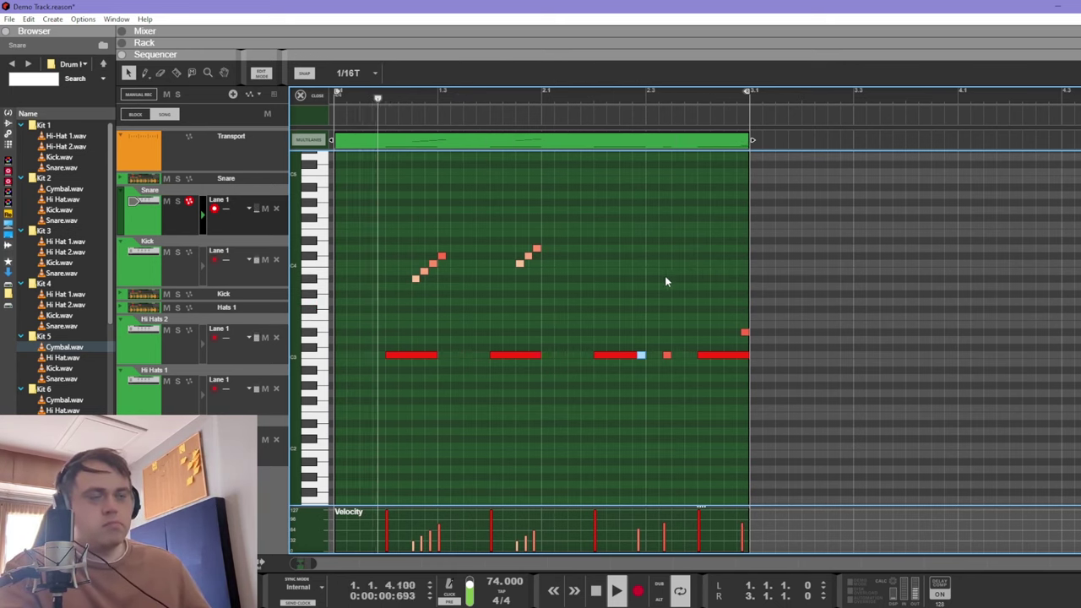
key(ctrl+e)
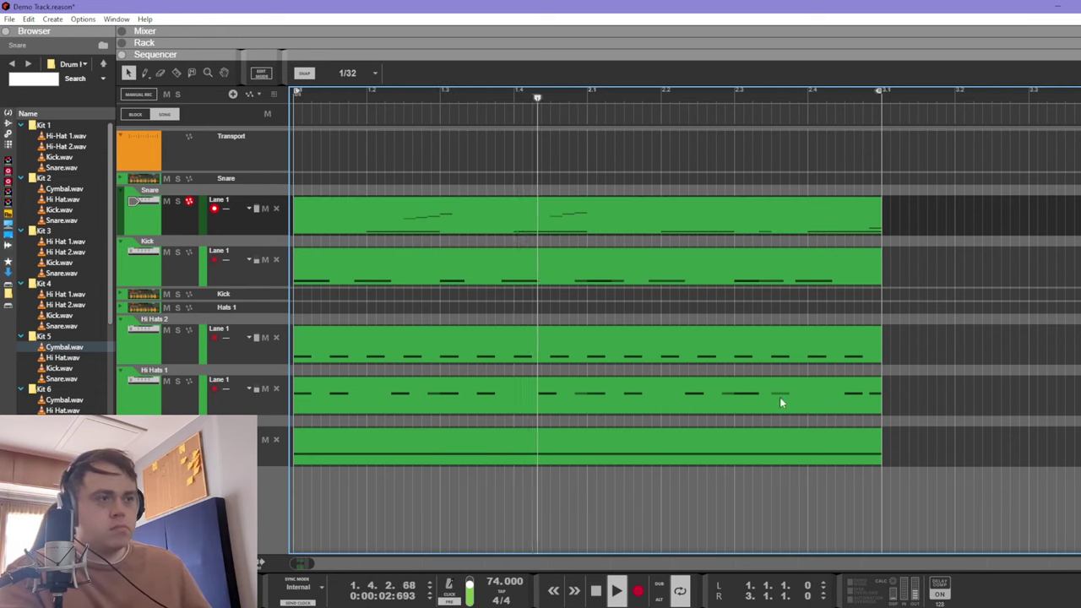
Step: Set the Kick Mimic's LP 24 filter frequency to about 523 Hz
key(F6)
scroll(416, 340, down, 8)
scroll(415, 344, down, 10)
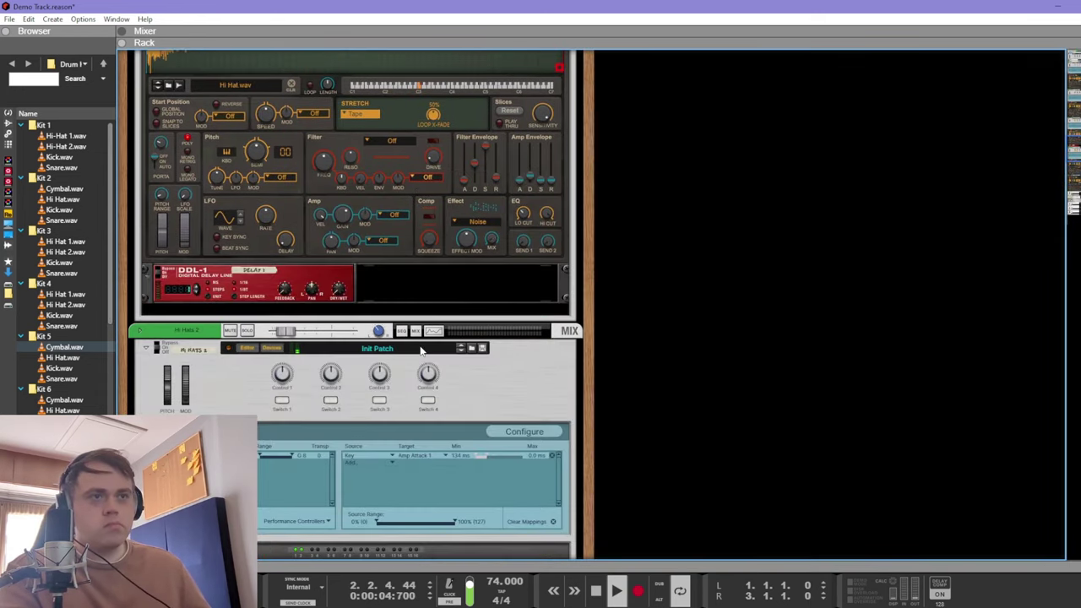
scroll(414, 363, up, 2)
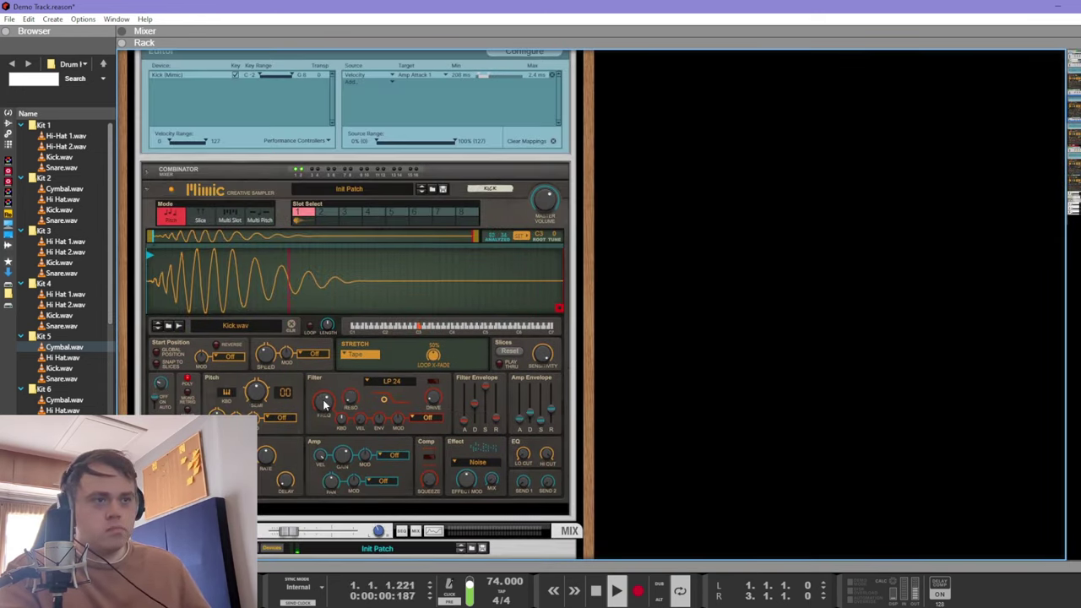
drag(323, 402, 357, 284)
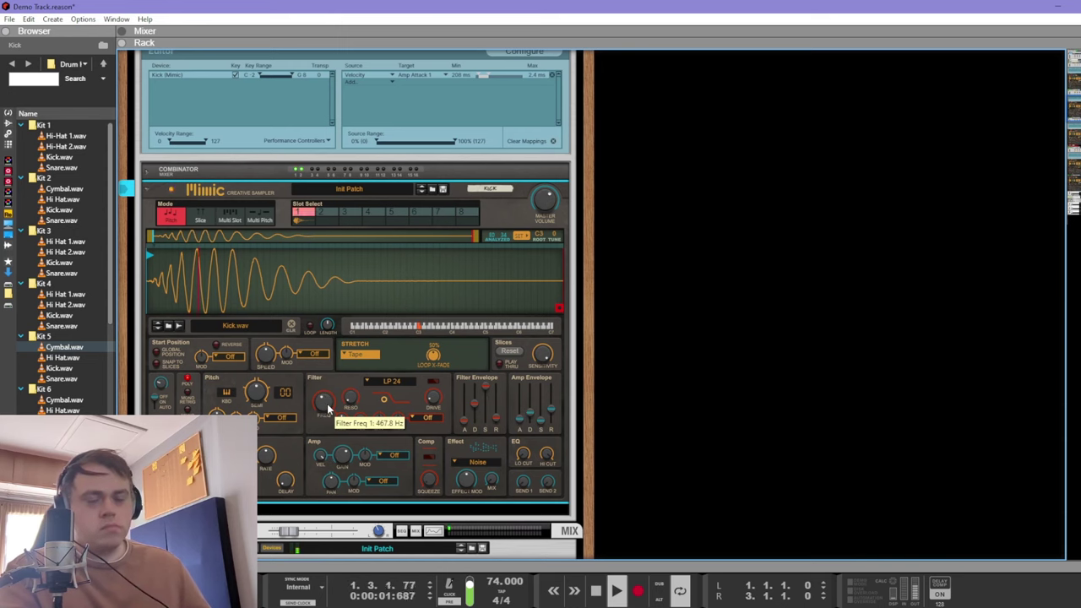
drag(325, 402, 325, 393)
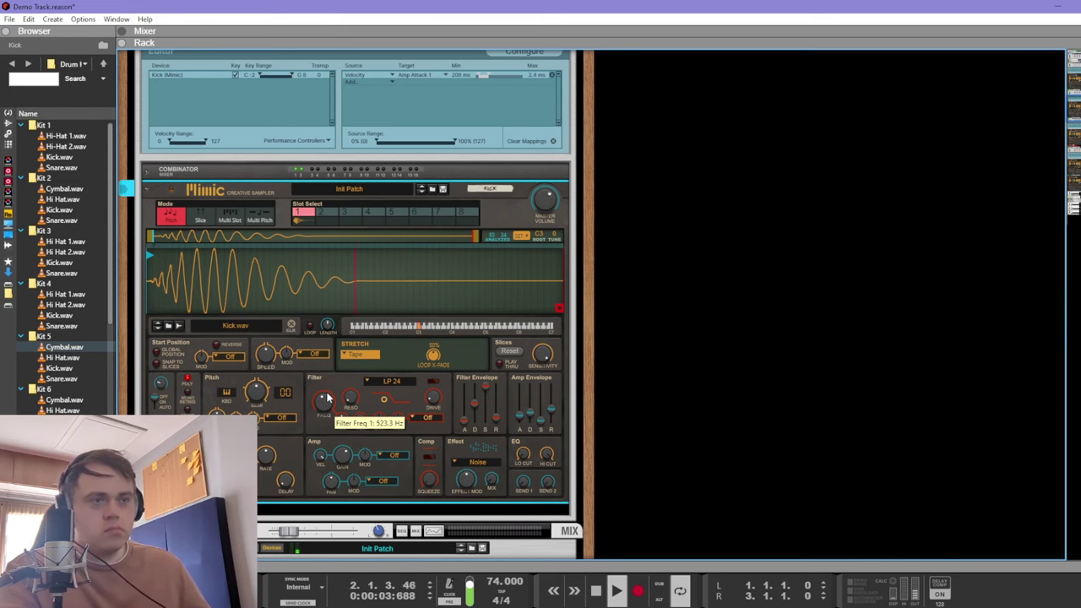
Step: Set the Hi Hats 1 mixer channel's level to about -26.7 dB
key(F5)
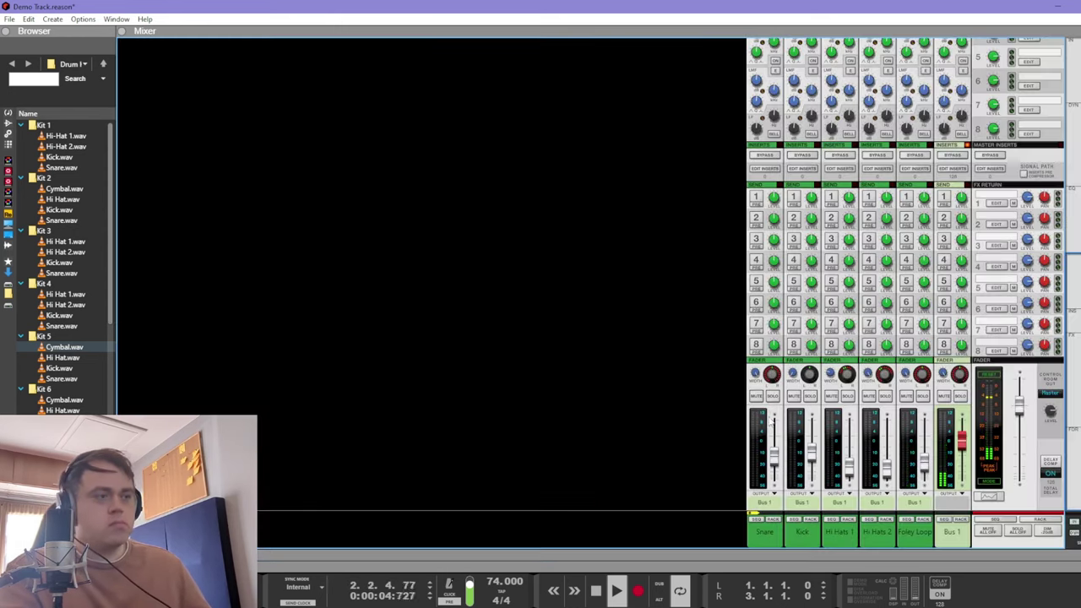
click(854, 449)
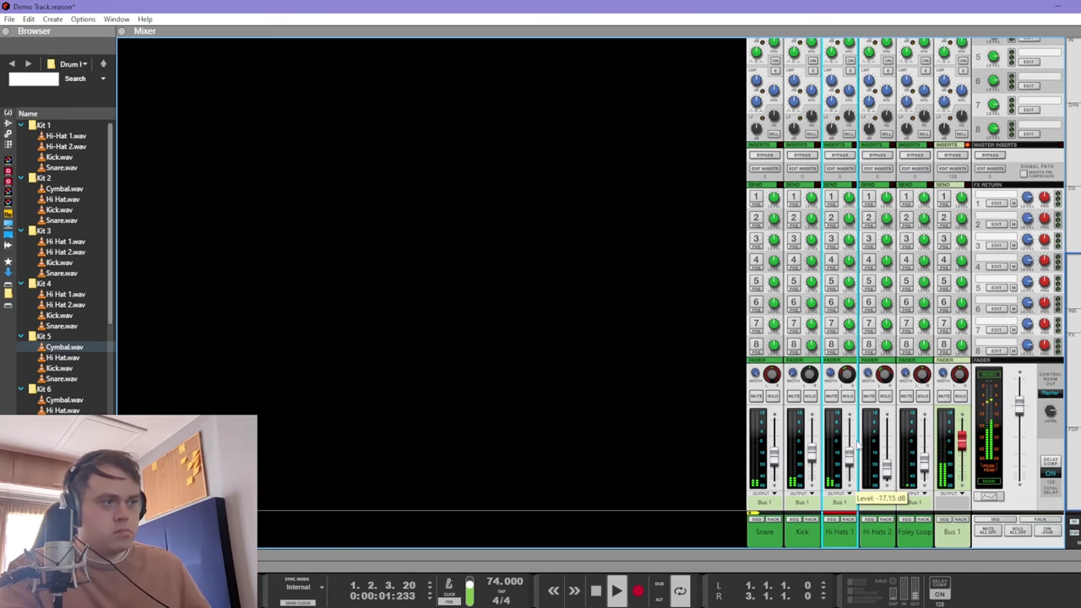
drag(859, 448, 853, 474)
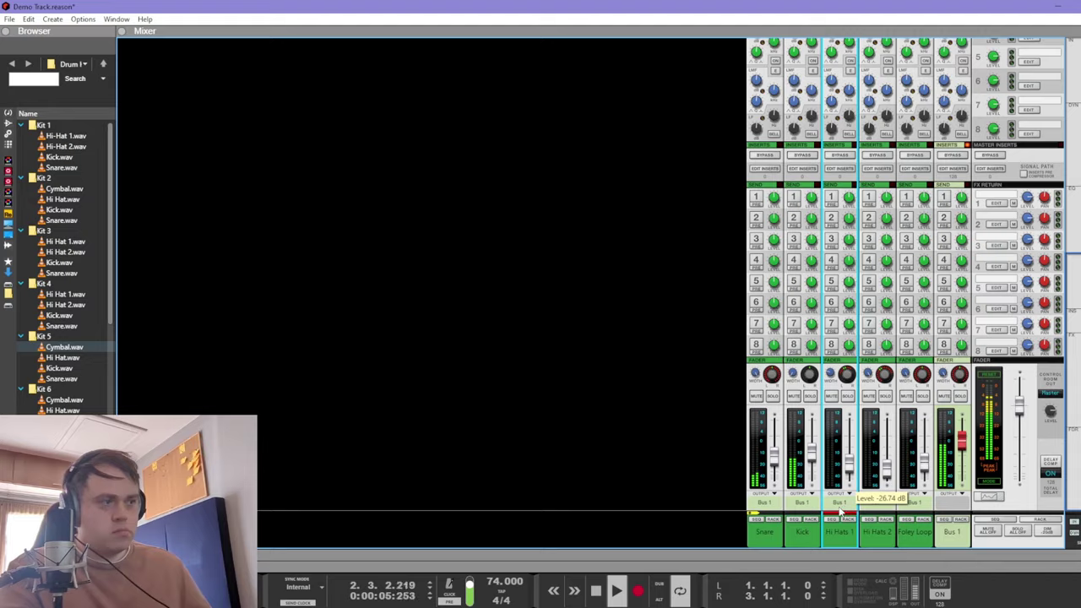
Step: Set the stretch speed of the Hats 1 Mimic's Hi Hat.wav sample to about 72.7 %
key(F6)
scroll(709, 359, down, 3)
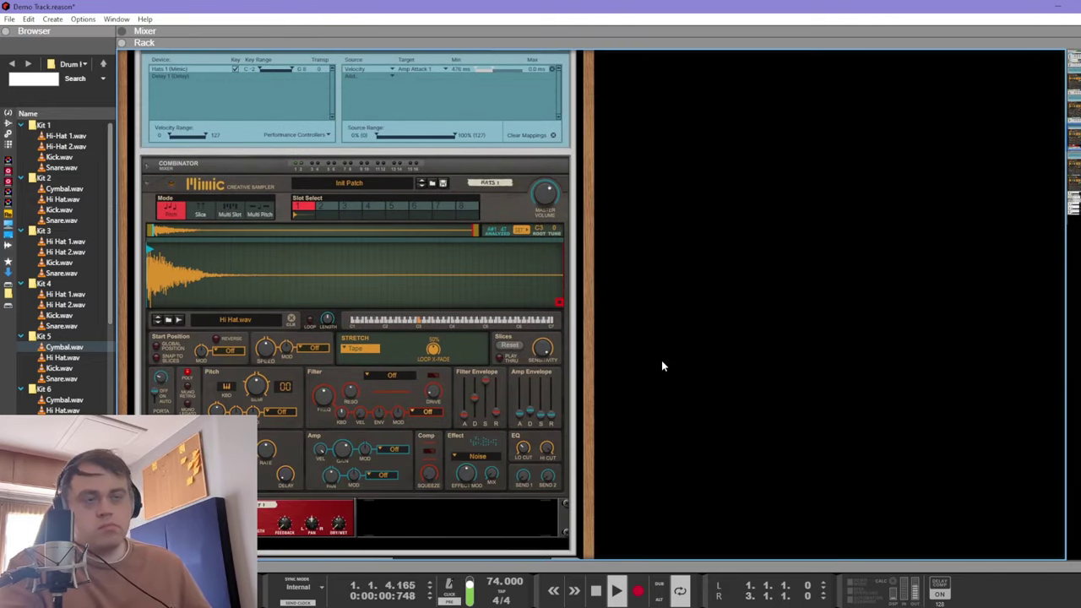
click(271, 369)
drag(270, 368, 269, 369)
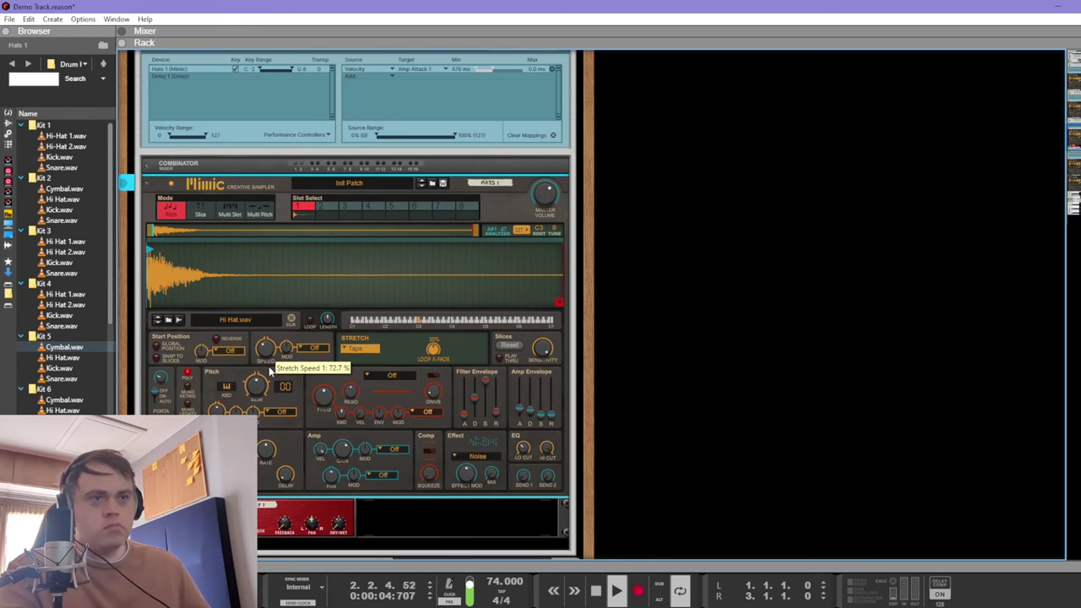
click(765, 422)
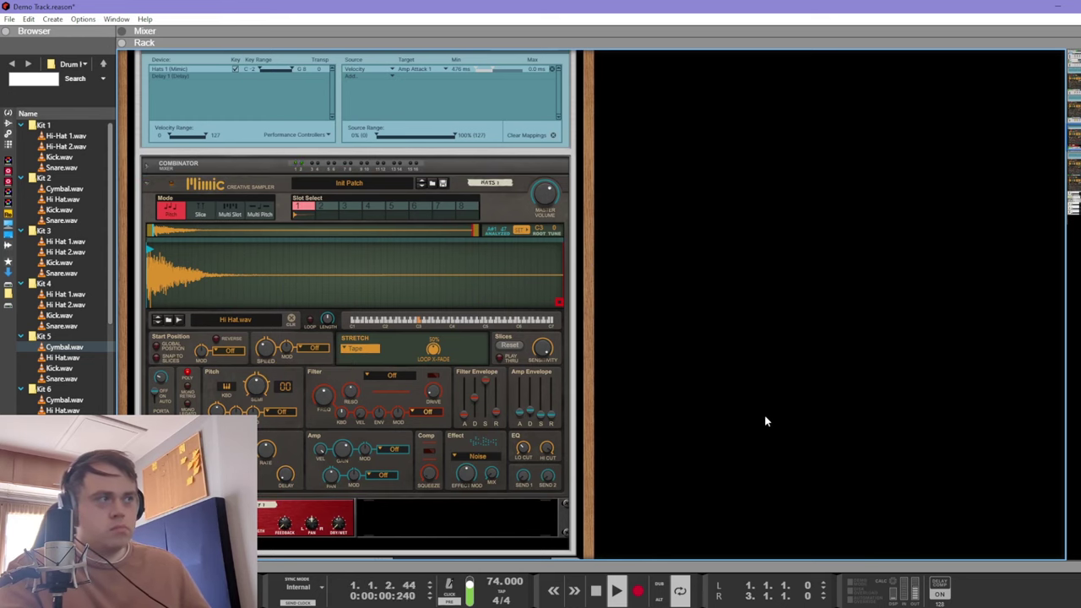
Step: Save the song, listen to the edited beat in the sequencer and stop playback
key(F7)
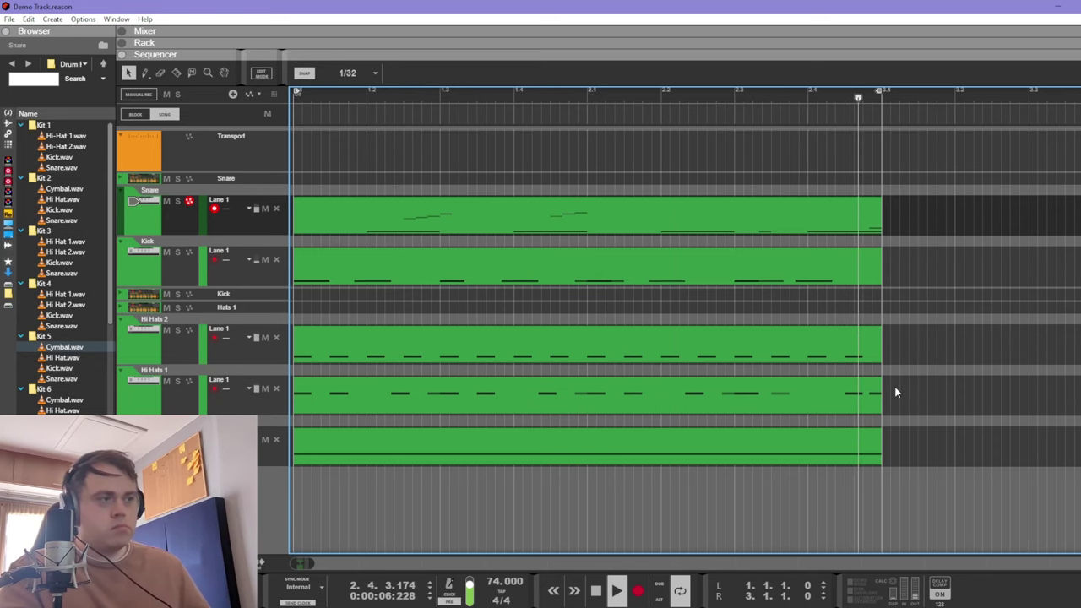
key(space)
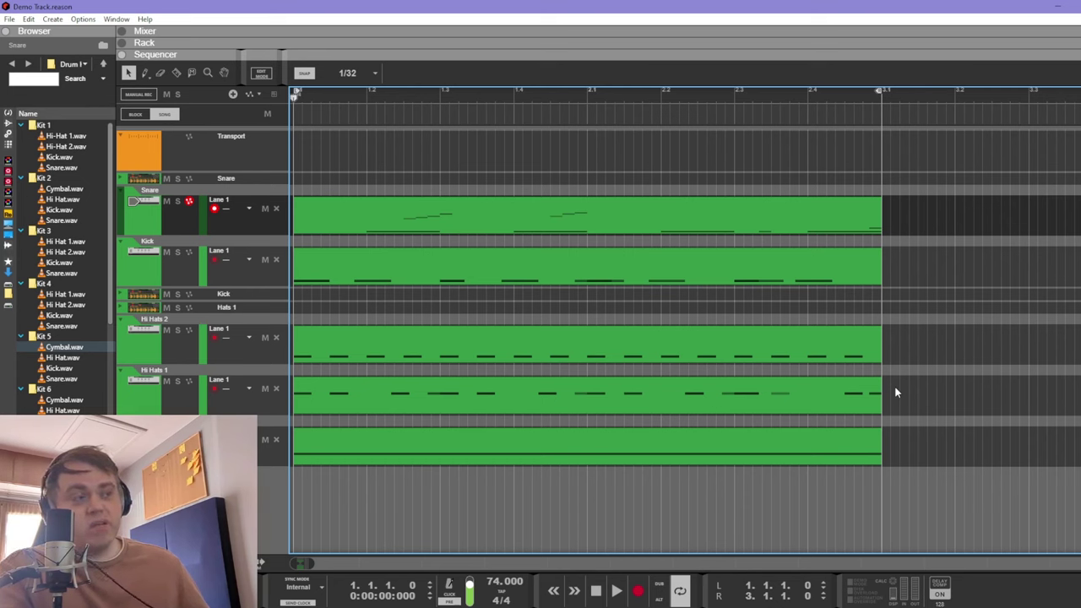
drag(886, 363, 680, 221)
click(926, 244)
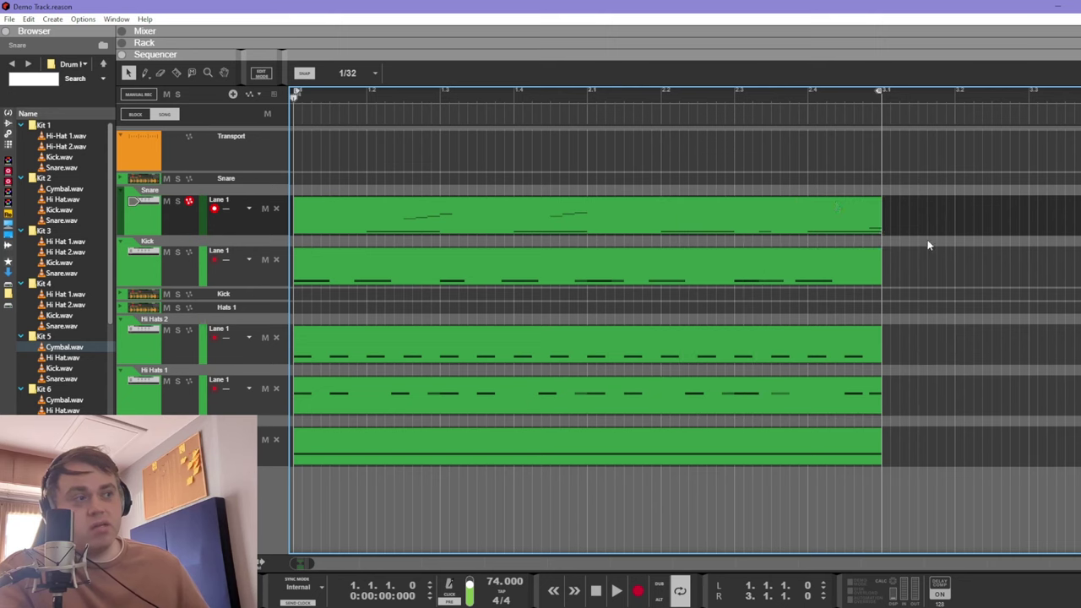
drag(907, 228, 806, 211)
click(944, 262)
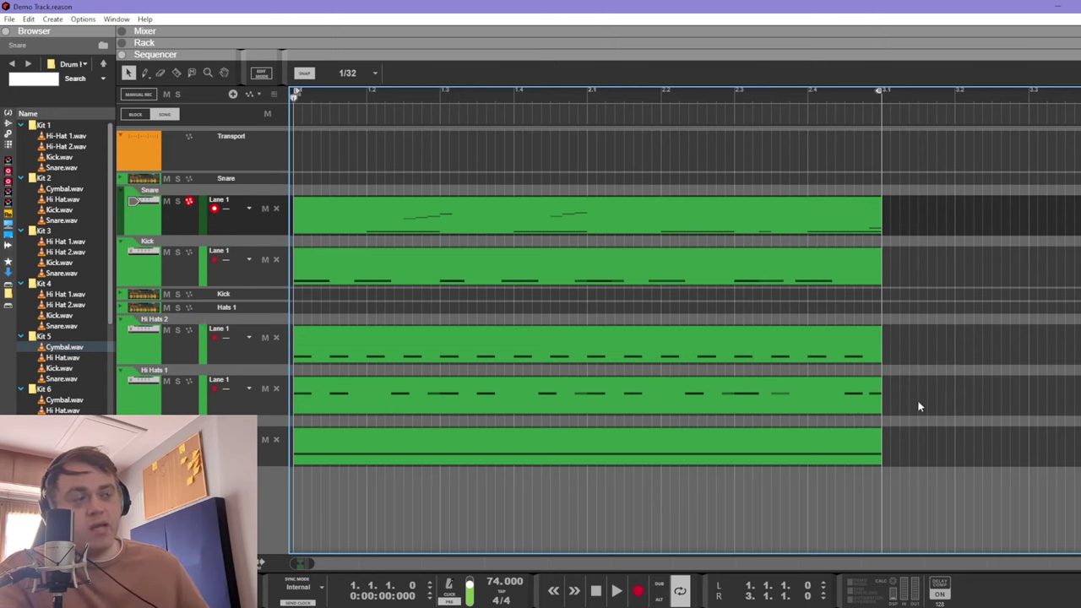
click(678, 442)
click(517, 490)
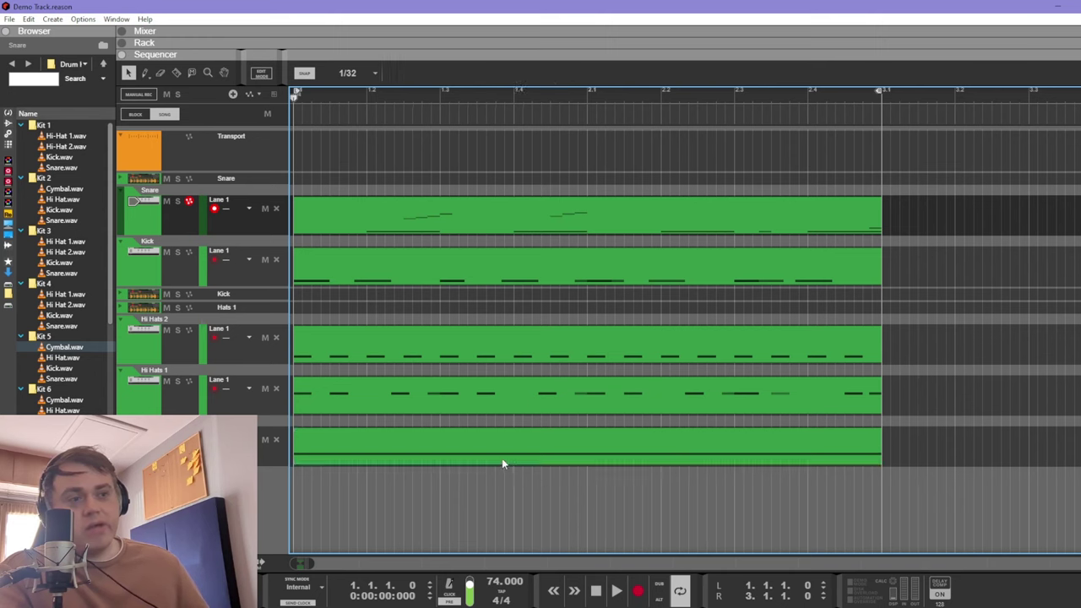
click(498, 459)
click(419, 511)
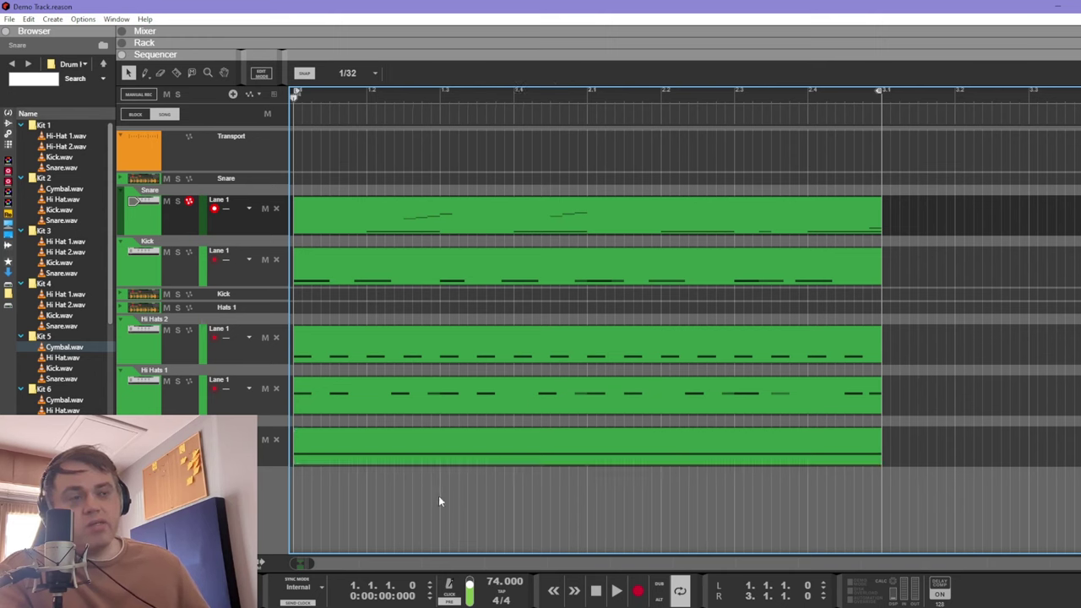